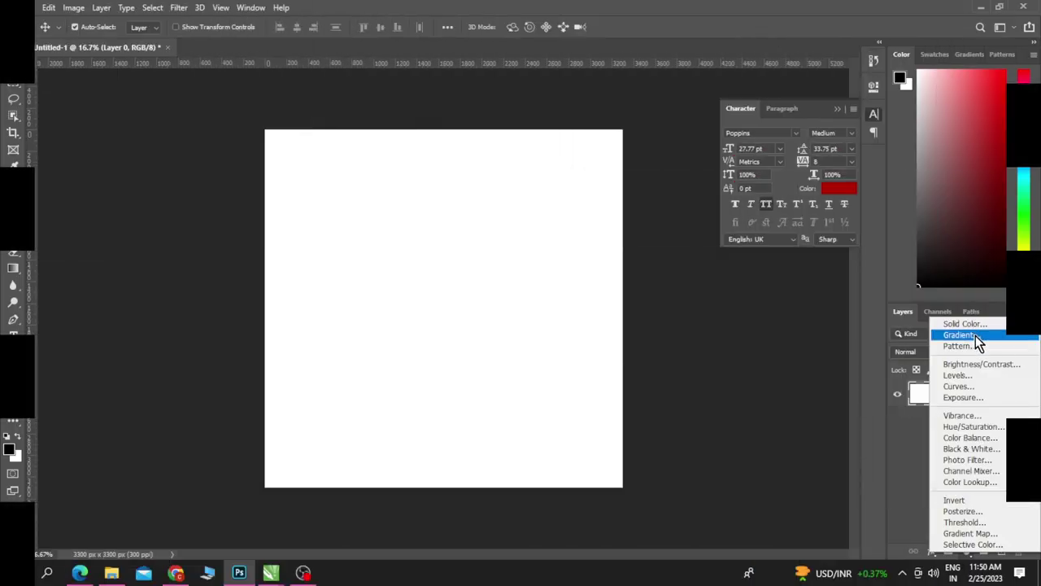
# Check the Gradient Fill colours, then switch its style to Radial for a dark centre fading outward.
pyautogui.press('Escape')
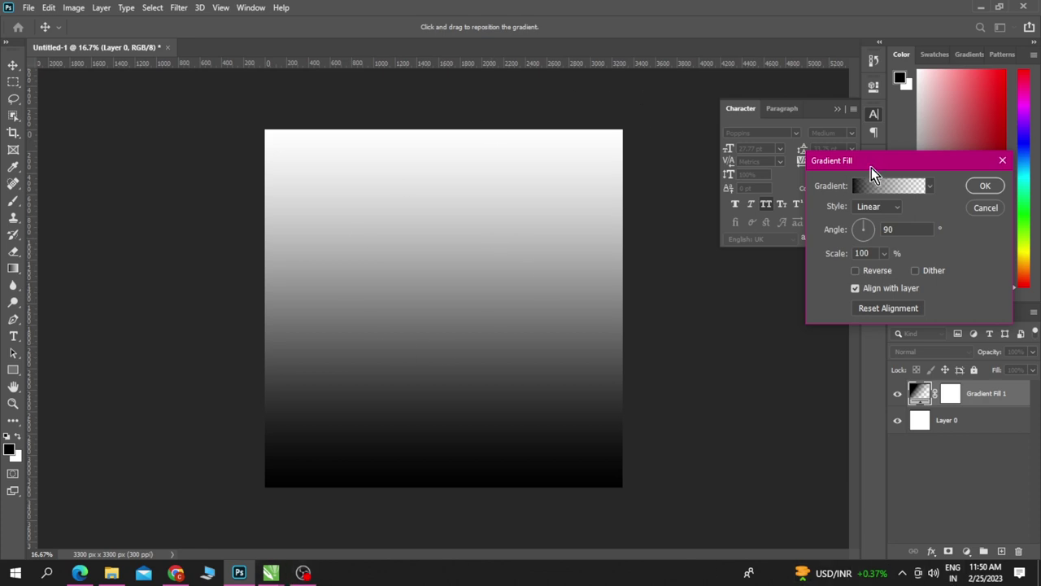
pyautogui.click(866, 189)
pyautogui.click(1008, 205)
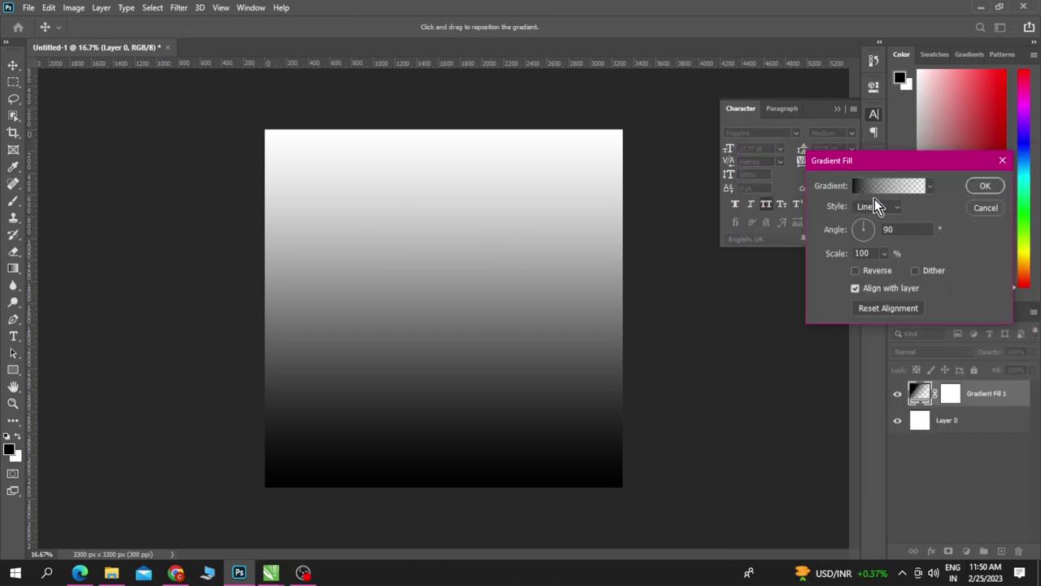
pyautogui.click(867, 209)
pyautogui.click(866, 230)
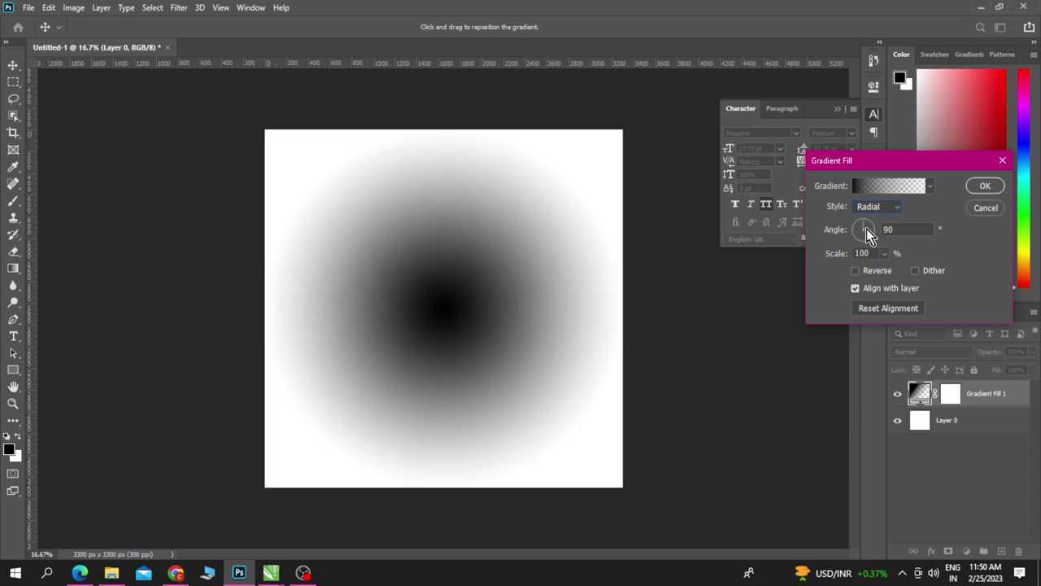
# Set the gradient's starting colour stop to pale yellow.
pyautogui.click(863, 188)
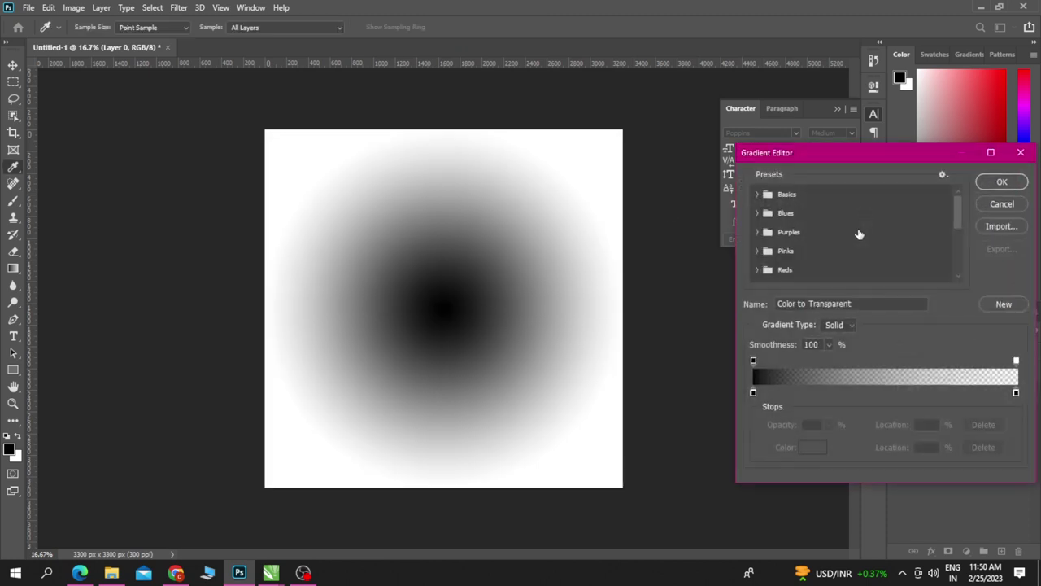
pyautogui.click(753, 393)
pyautogui.click(813, 446)
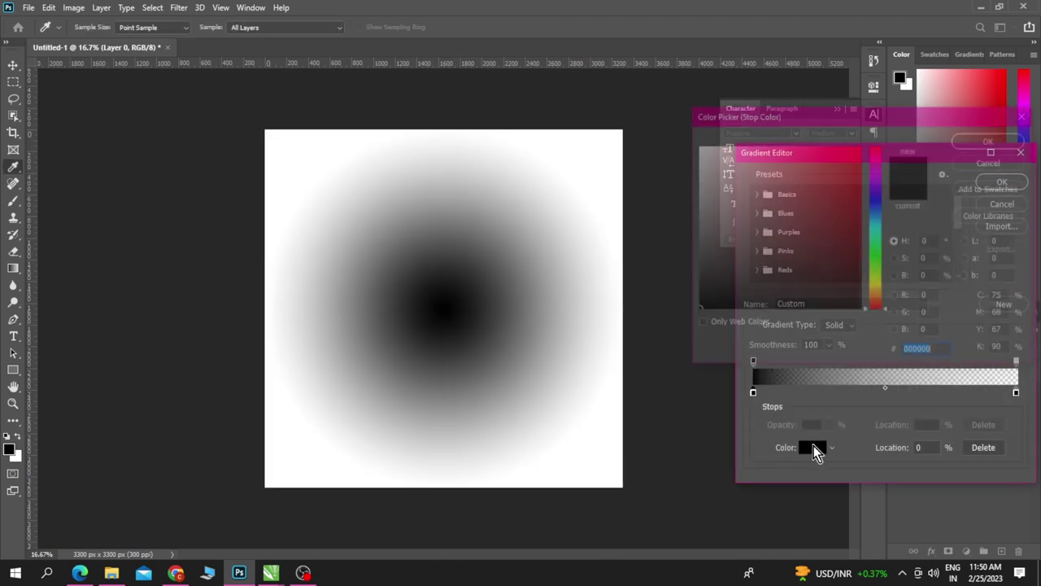
pyautogui.moveTo(869, 291); pyautogui.dragTo(875, 288)
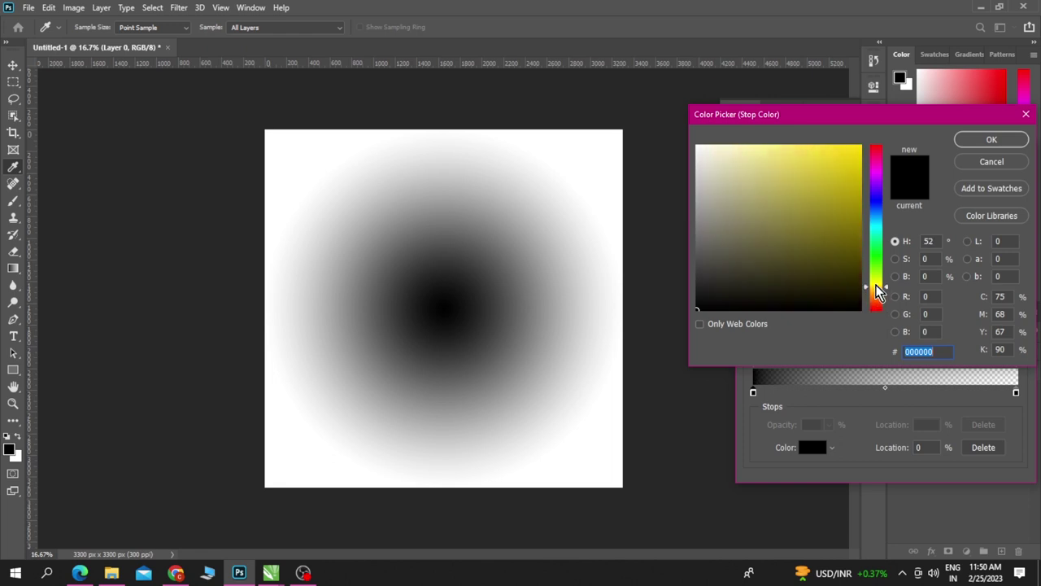
pyautogui.moveTo(766, 146); pyautogui.dragTo(744, 144)
pyautogui.click(984, 142)
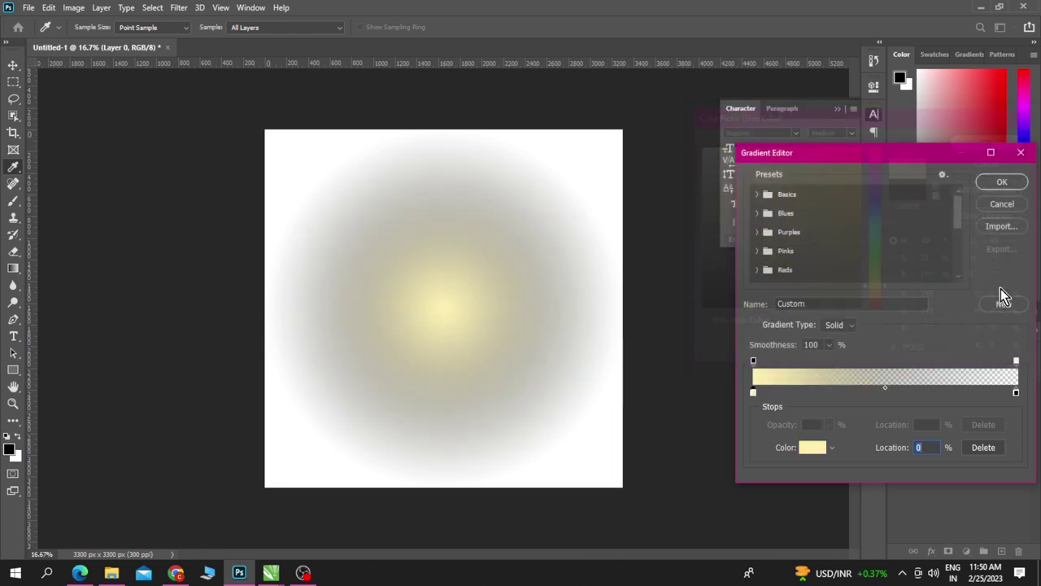
# Make the gradient's outer end fully opaque.
pyautogui.click(1016, 393)
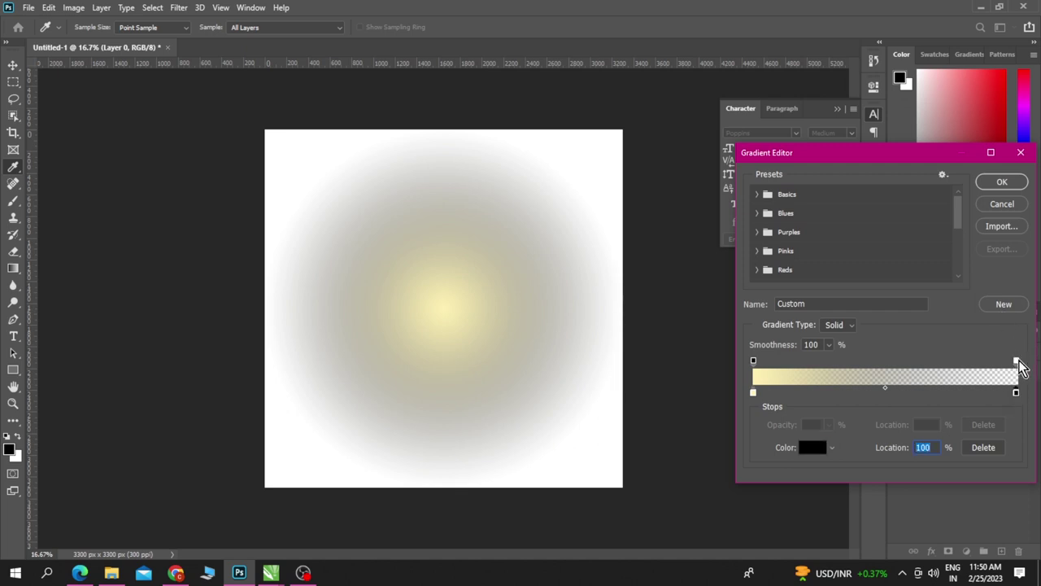
pyautogui.click(1017, 361)
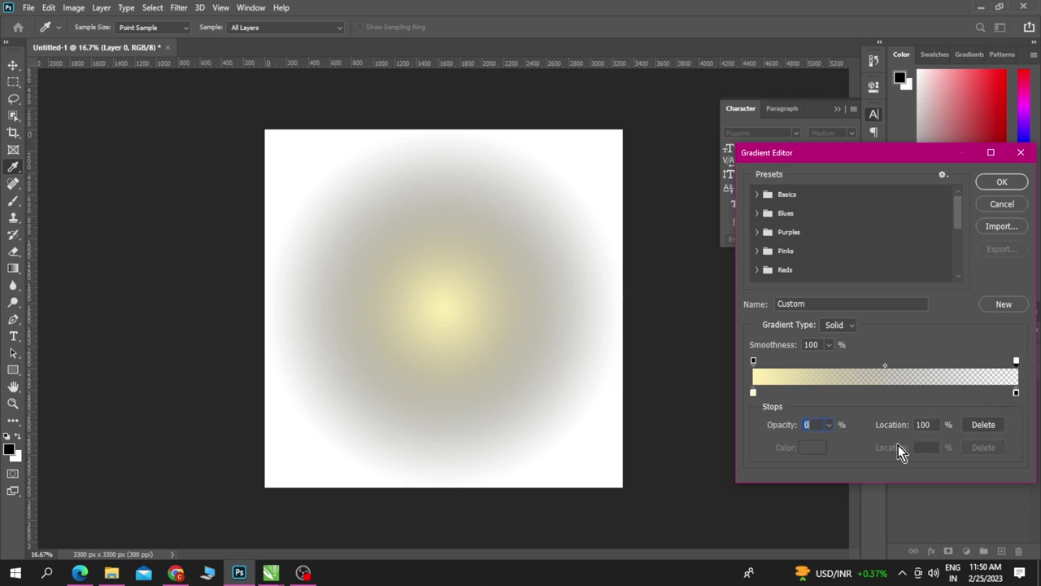
pyautogui.click(829, 425)
pyautogui.moveTo(828, 443); pyautogui.dragTo(907, 443)
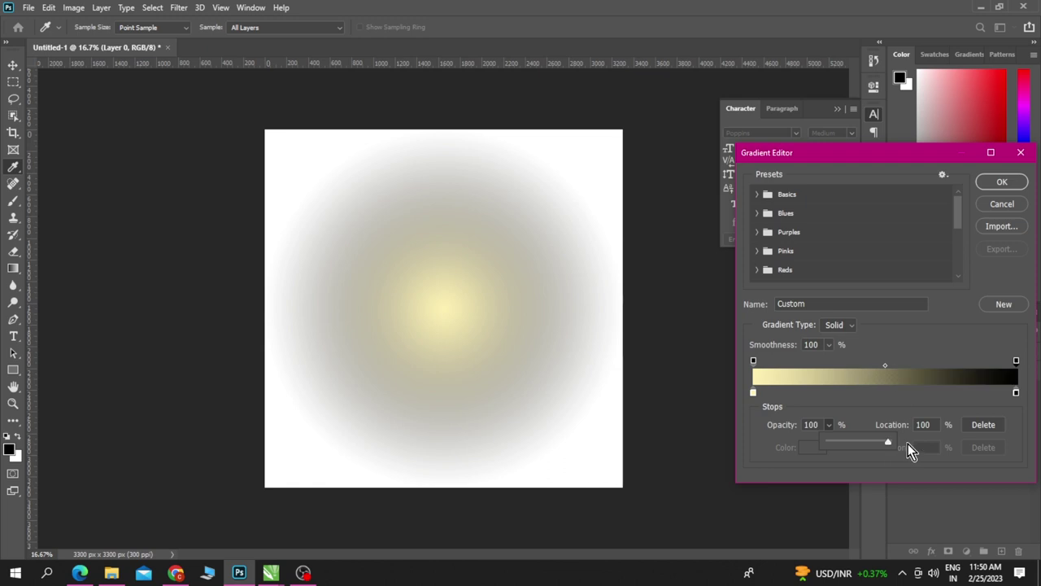
# Make the outer stop soft pink (#fbb0b0), shift the midpoint toward the centre, and accept.
pyautogui.click(1016, 393)
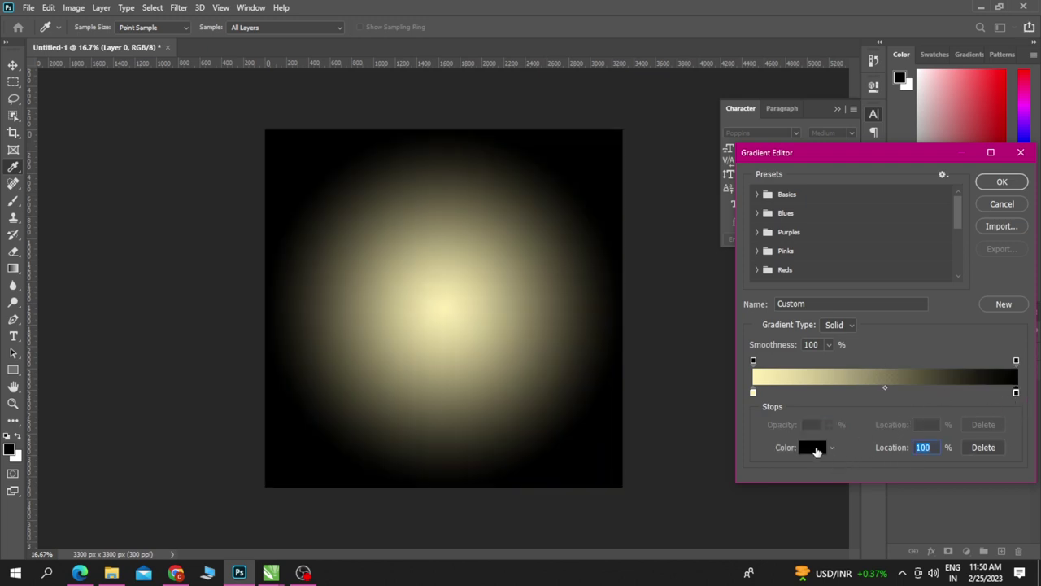
pyautogui.click(814, 448)
pyautogui.moveTo(802, 204); pyautogui.dragTo(741, 147)
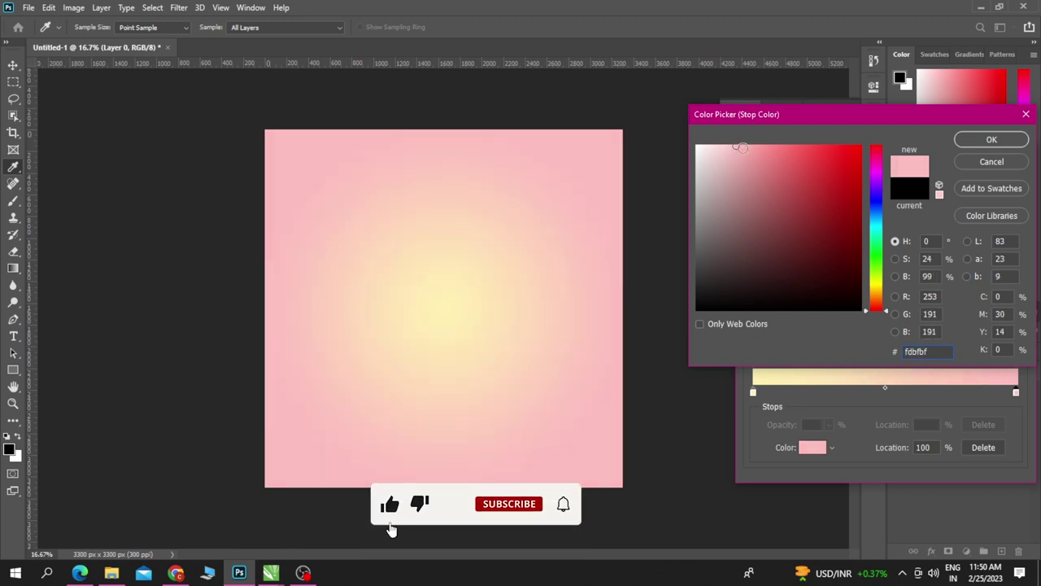
pyautogui.moveTo(741, 147); pyautogui.dragTo(736, 147)
pyautogui.click(1022, 150)
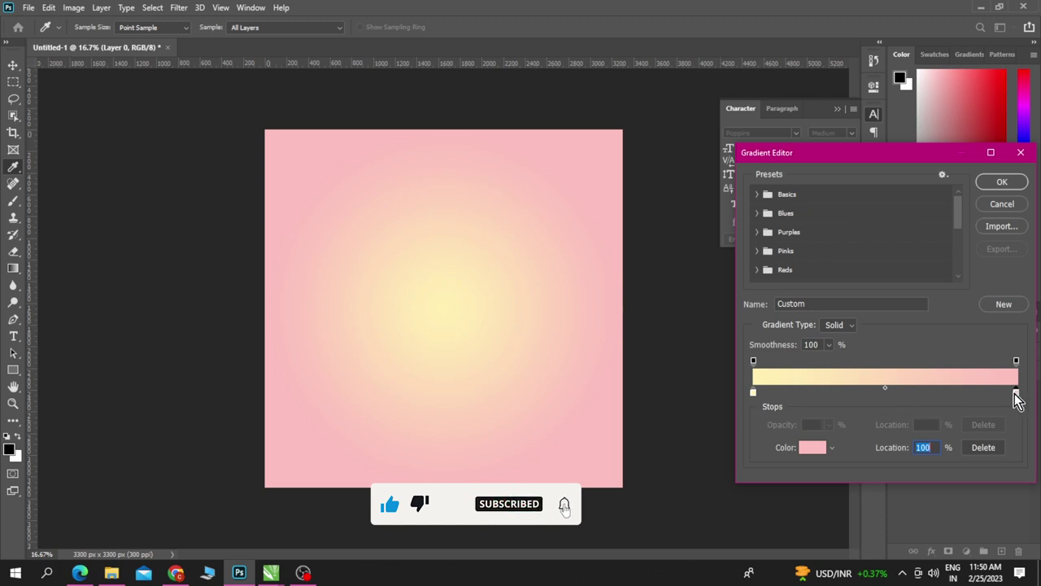
pyautogui.click(812, 446)
pyautogui.moveTo(735, 148); pyautogui.dragTo(744, 147)
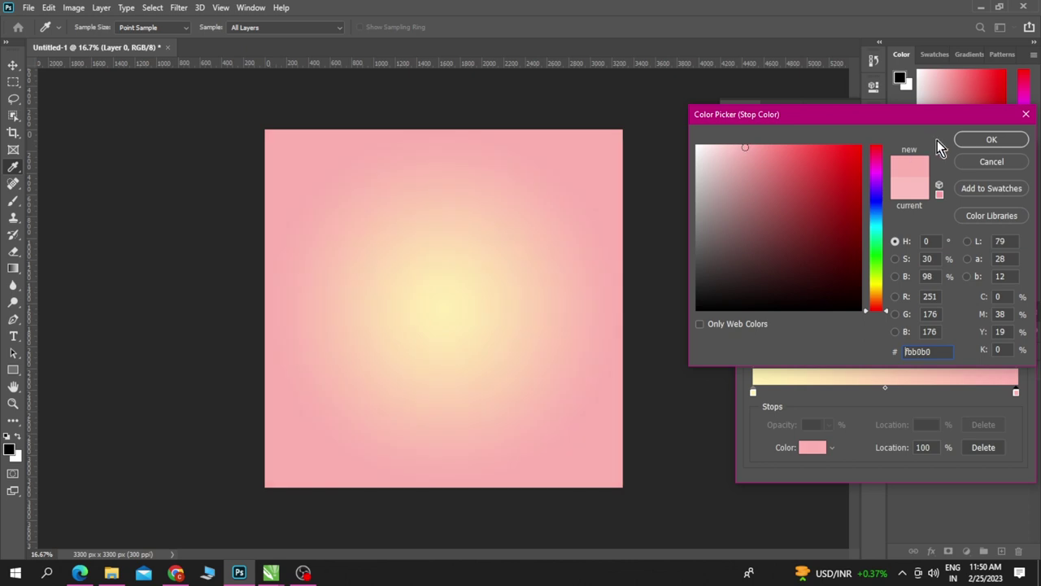
pyautogui.click(992, 140)
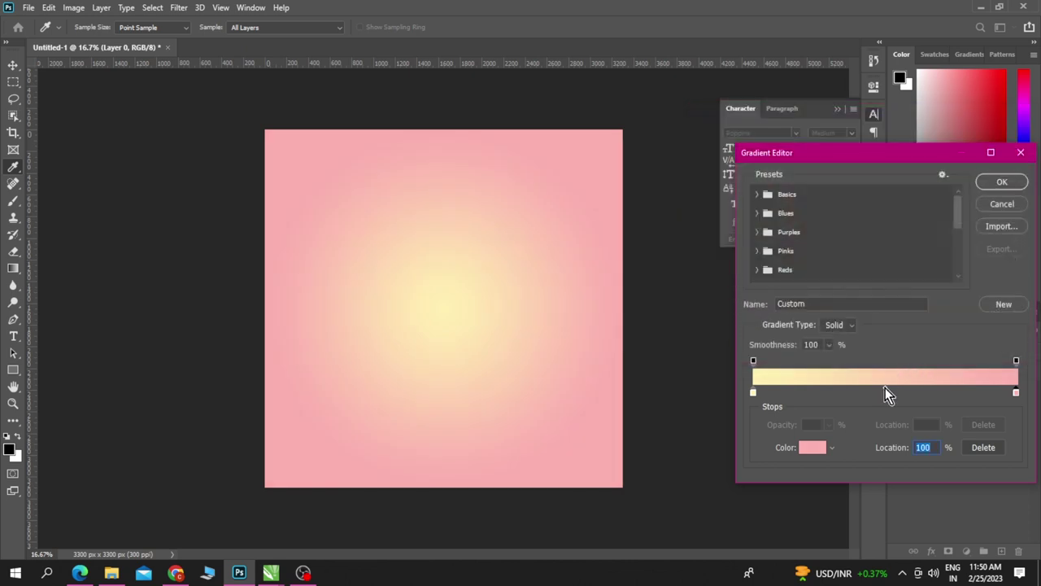
pyautogui.moveTo(885, 388); pyautogui.dragTo(842, 389)
pyautogui.click(996, 181)
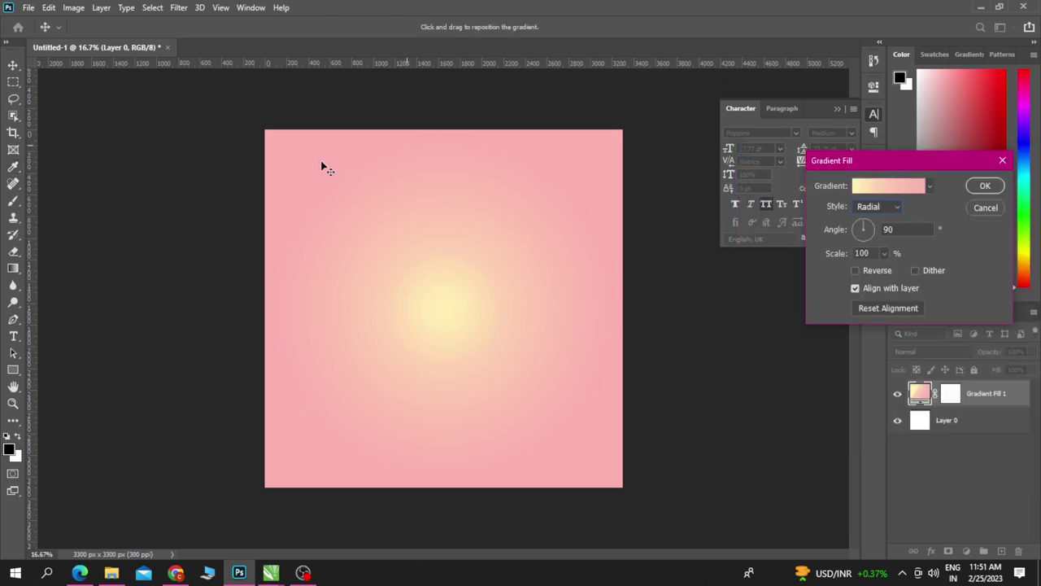
# Apply the gradient fill, then place the Tropicana bottle image, shrunk and centred.
pyautogui.click(985, 186)
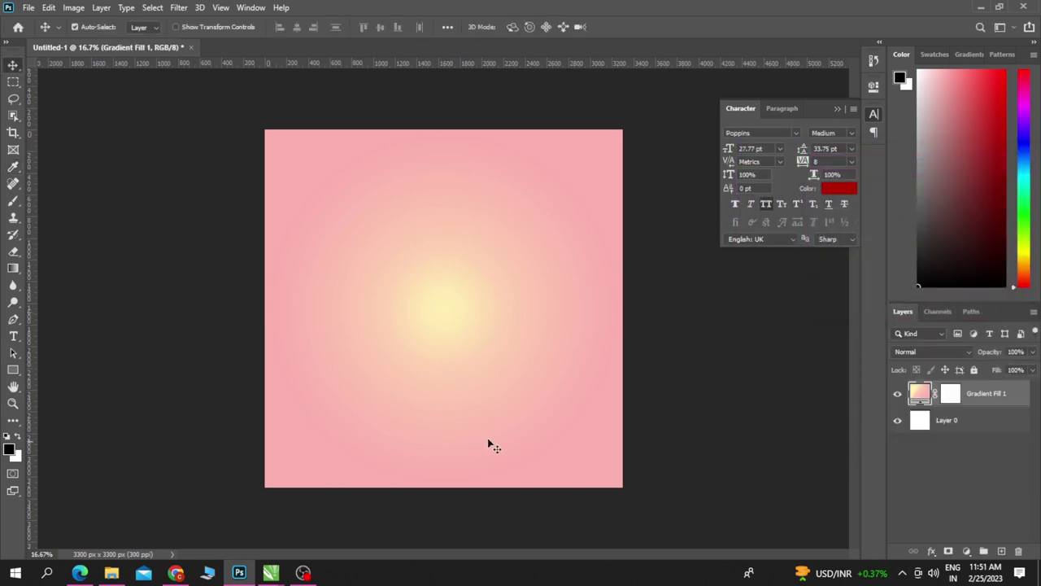
pyautogui.click(112, 573)
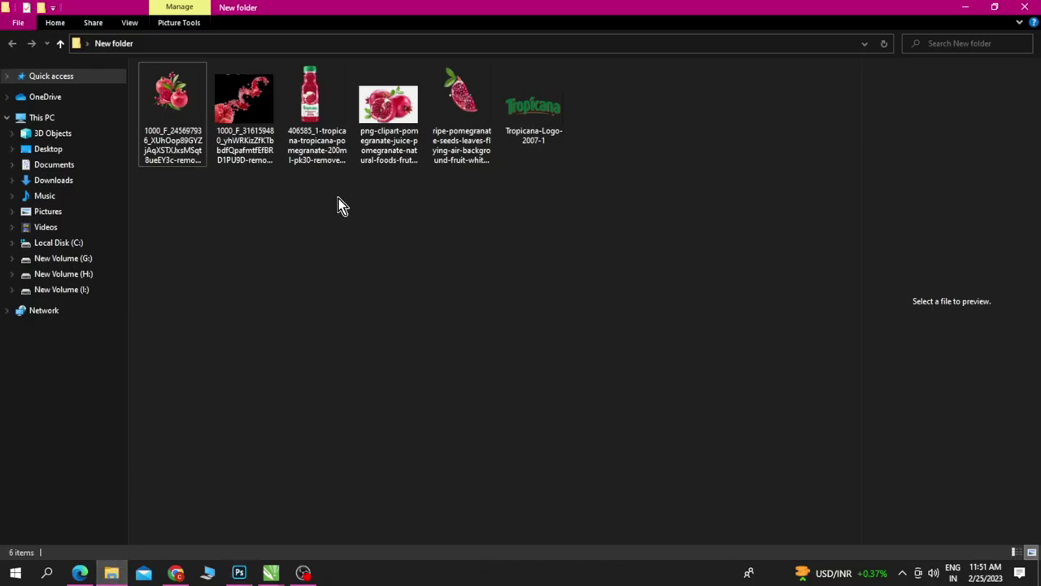
pyautogui.moveTo(333, 105); pyautogui.dragTo(289, 332)
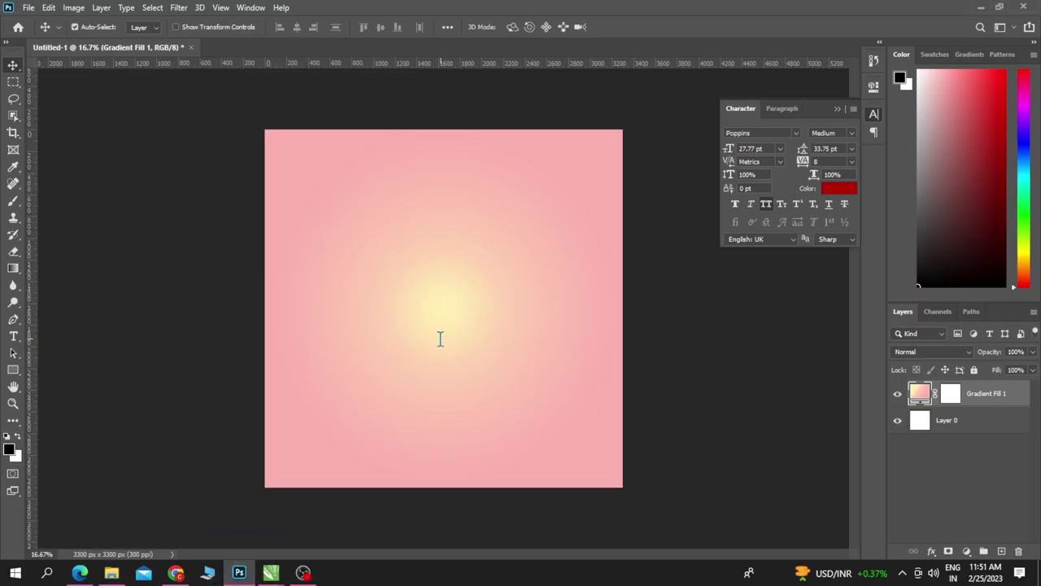
pyautogui.moveTo(290, 332); pyautogui.dragTo(590, 192)
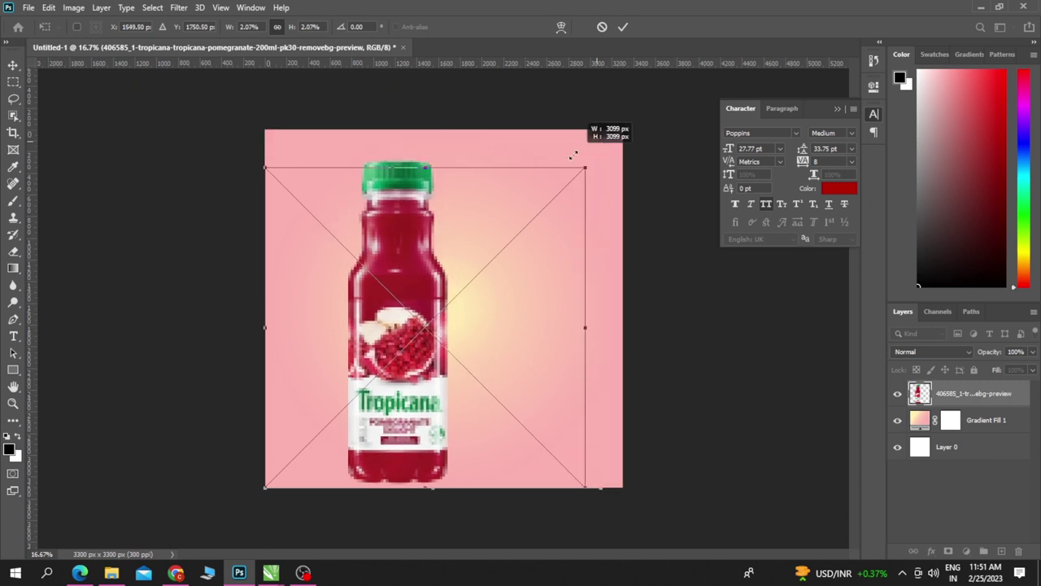
pyautogui.moveTo(627, 126); pyautogui.dragTo(525, 216)
pyautogui.moveTo(352, 371)
pyautogui.mouseDown()
pyautogui.moveTo(406, 340)
pyautogui.moveTo(446, 352)
pyautogui.moveTo(476, 324)
pyautogui.mouseUp()
pyautogui.press('Return')
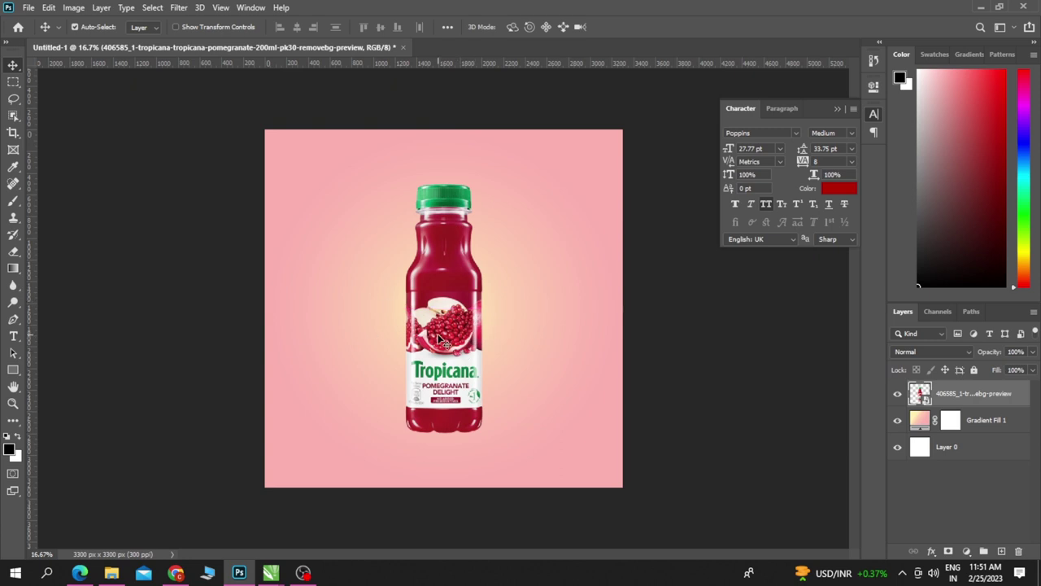
# Tilt the bottle about 25° clockwise, shrink it slightly, and re-centre it.
pyautogui.hotkey('ctrl', 't')
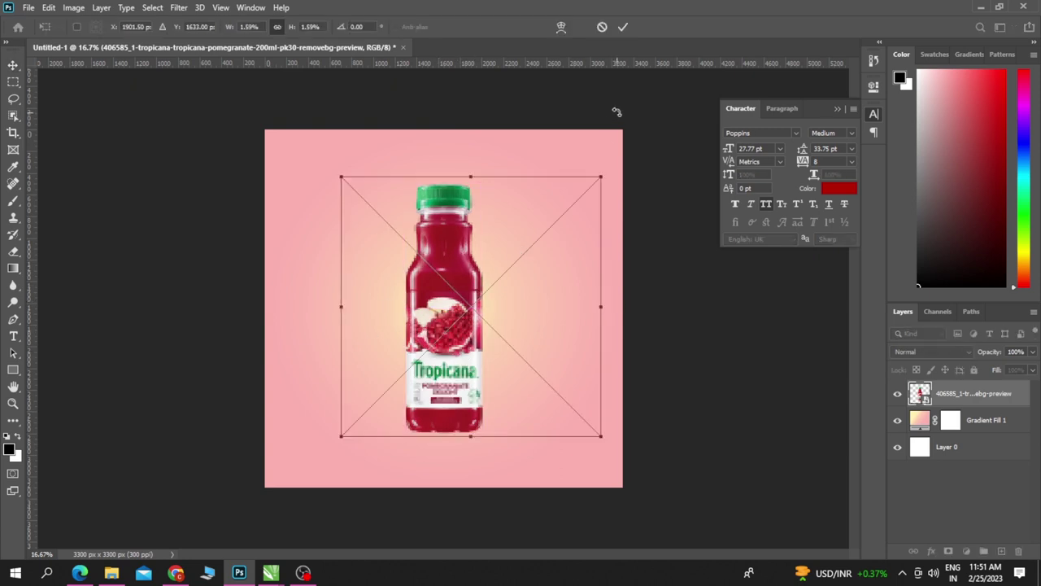
pyautogui.moveTo(618, 113); pyautogui.dragTo(675, 196)
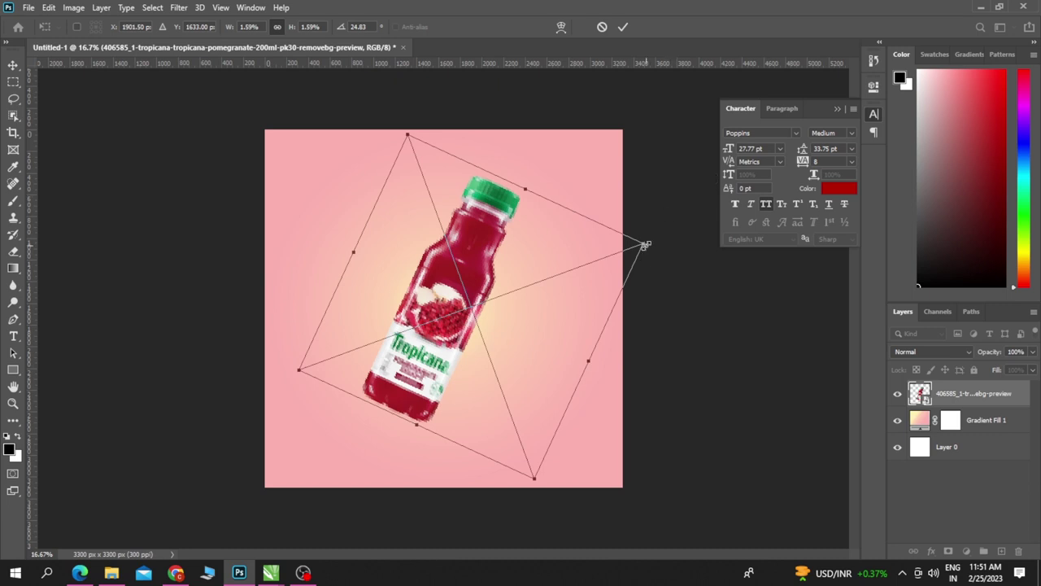
pyautogui.moveTo(644, 244); pyautogui.dragTo(594, 262)
pyautogui.moveTo(458, 269); pyautogui.dragTo(480, 272)
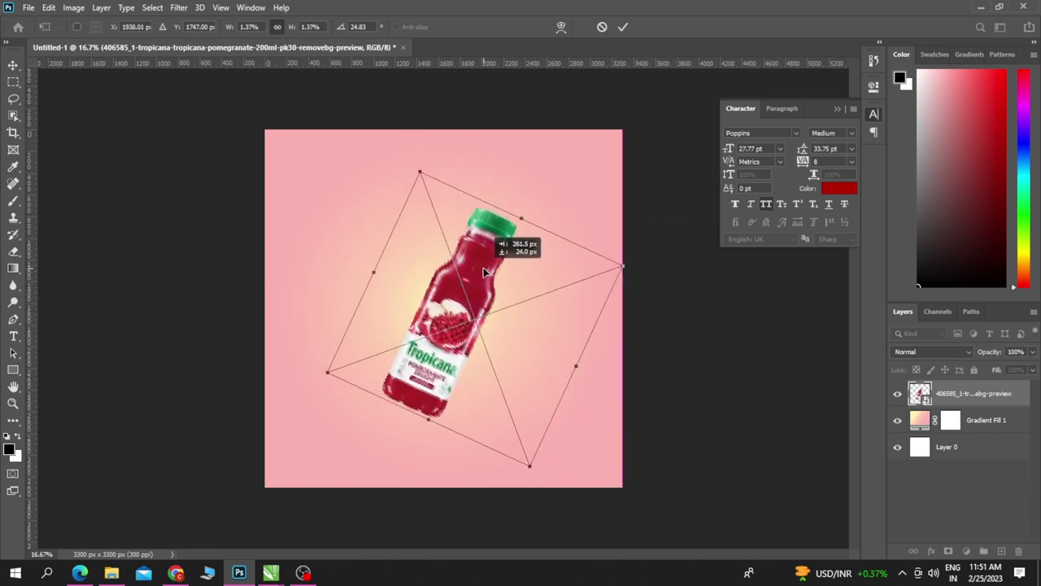
pyautogui.moveTo(686, 262)
pyautogui.mouseDown()
pyautogui.moveTo(683, 248)
pyautogui.moveTo(683, 268)
pyautogui.mouseUp()
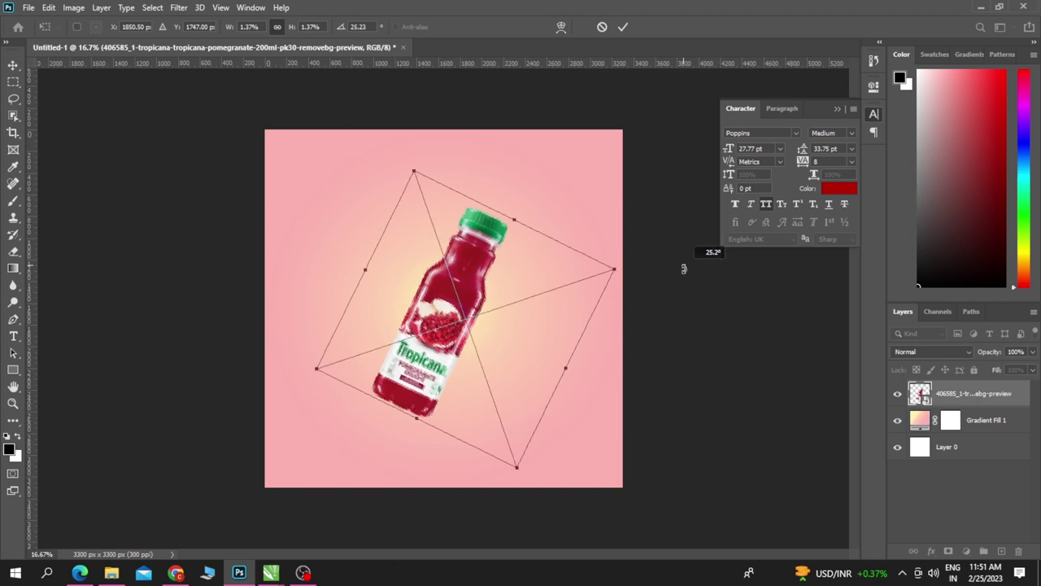
pyautogui.press('Return')
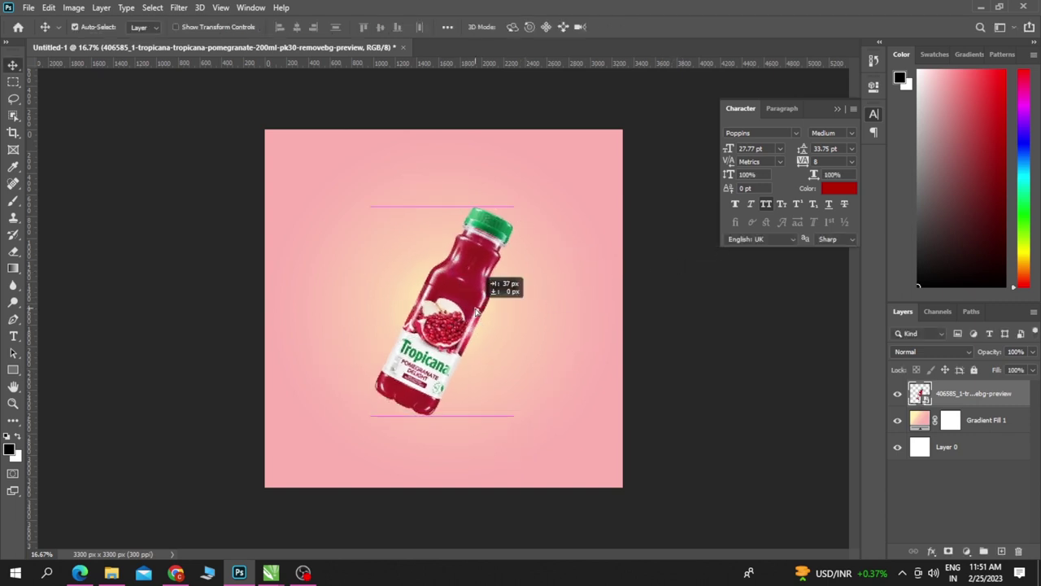
pyautogui.moveTo(478, 316); pyautogui.dragTo(483, 315)
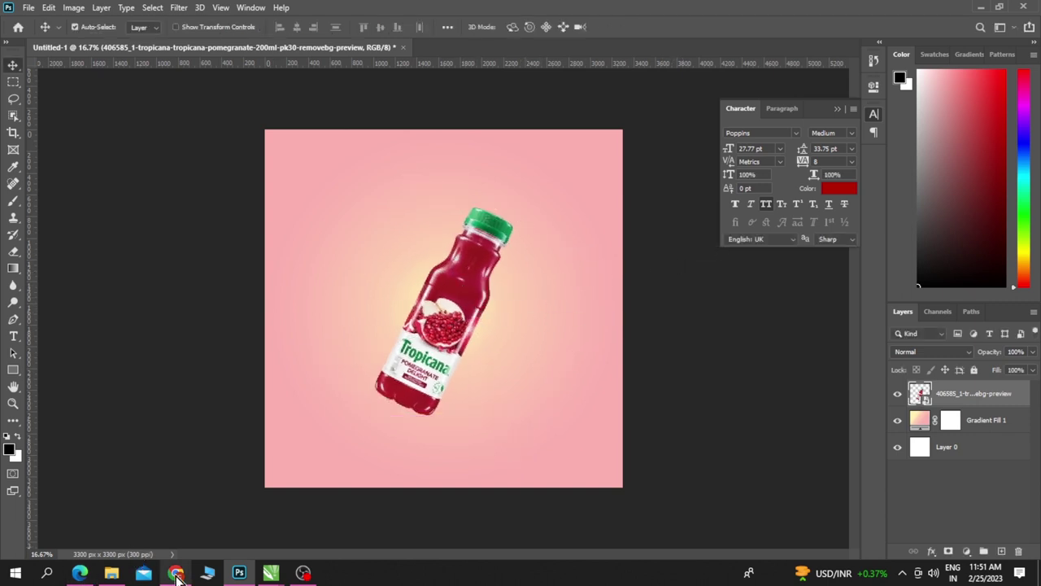
pyautogui.click(112, 573)
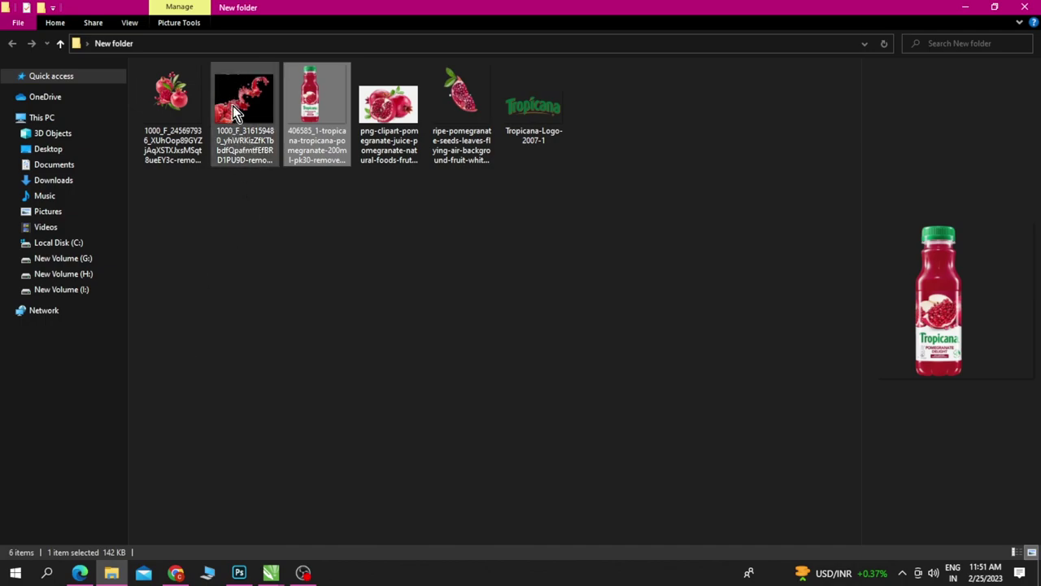
# Place the pomegranate splash image at the canvas's bottom-left corner.
pyautogui.moveTo(232, 105)
pyautogui.mouseDown()
pyautogui.moveTo(243, 575)
pyautogui.moveTo(415, 287)
pyautogui.moveTo(654, 114)
pyautogui.mouseUp()
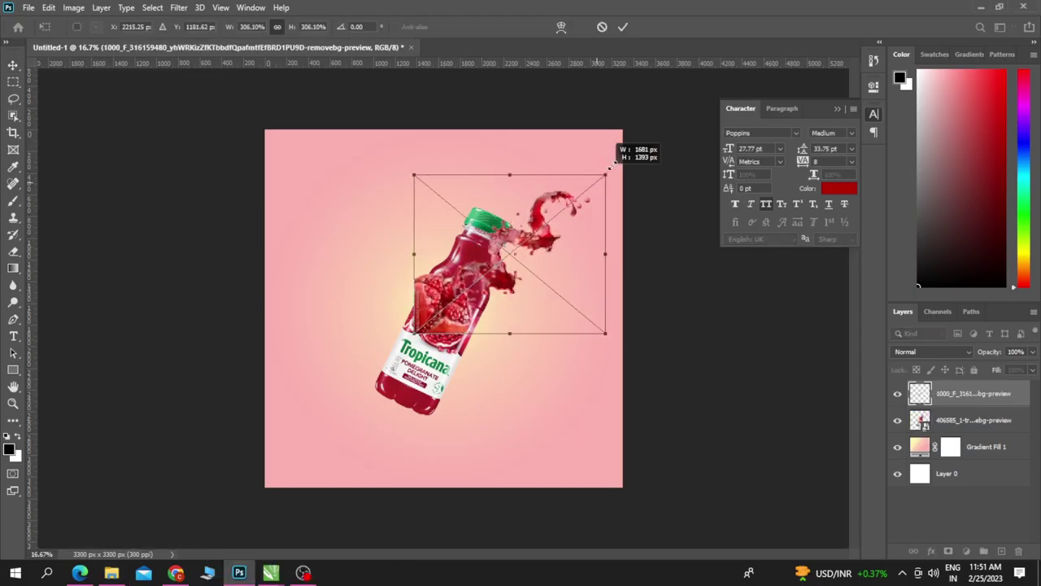
pyautogui.moveTo(460, 329)
pyautogui.mouseDown()
pyautogui.moveTo(307, 486)
pyautogui.moveTo(298, 481)
pyautogui.mouseUp()
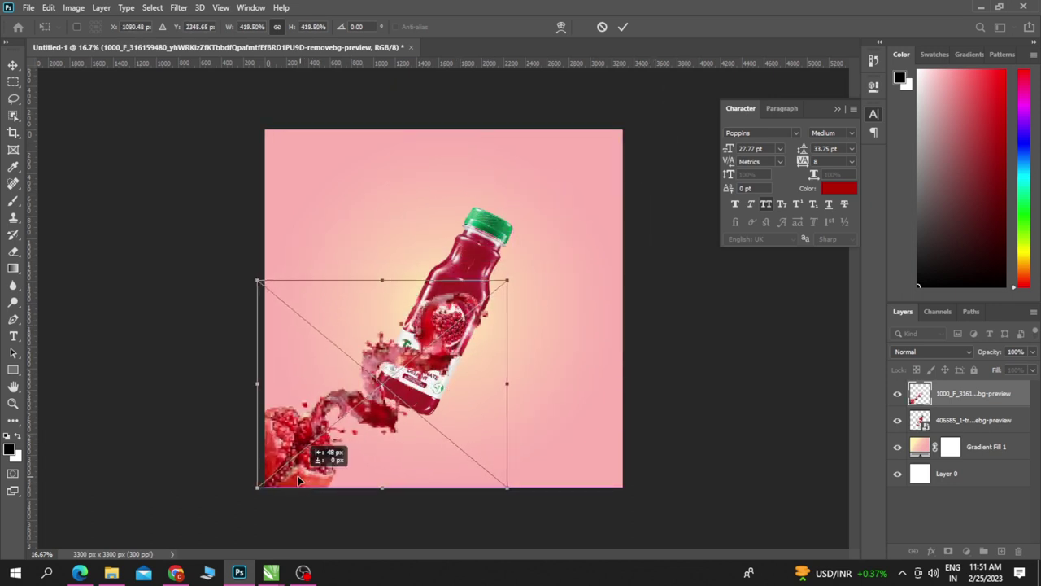
pyautogui.press('Return')
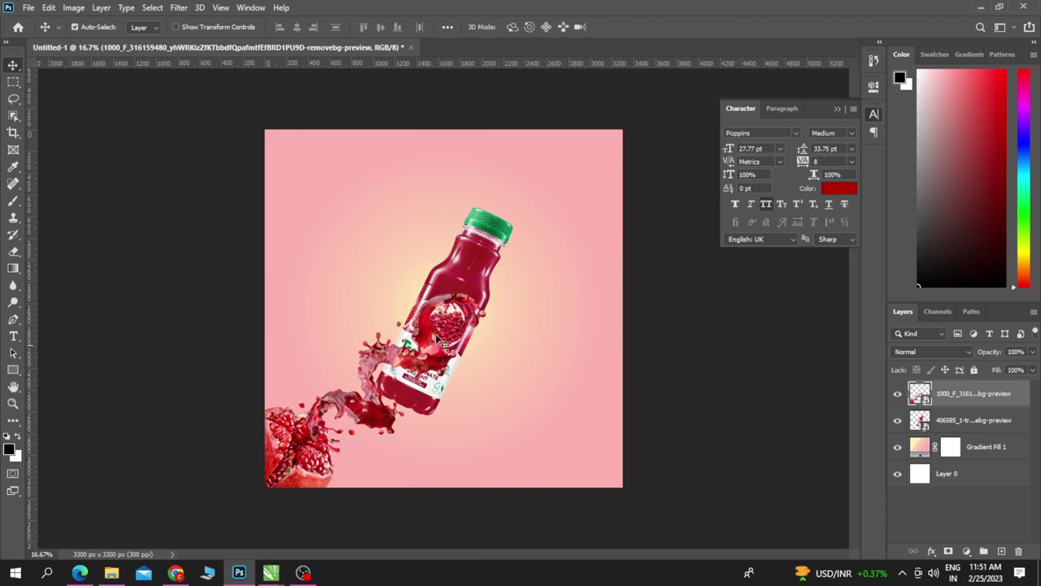
pyautogui.moveTo(437, 337); pyautogui.dragTo(437, 312)
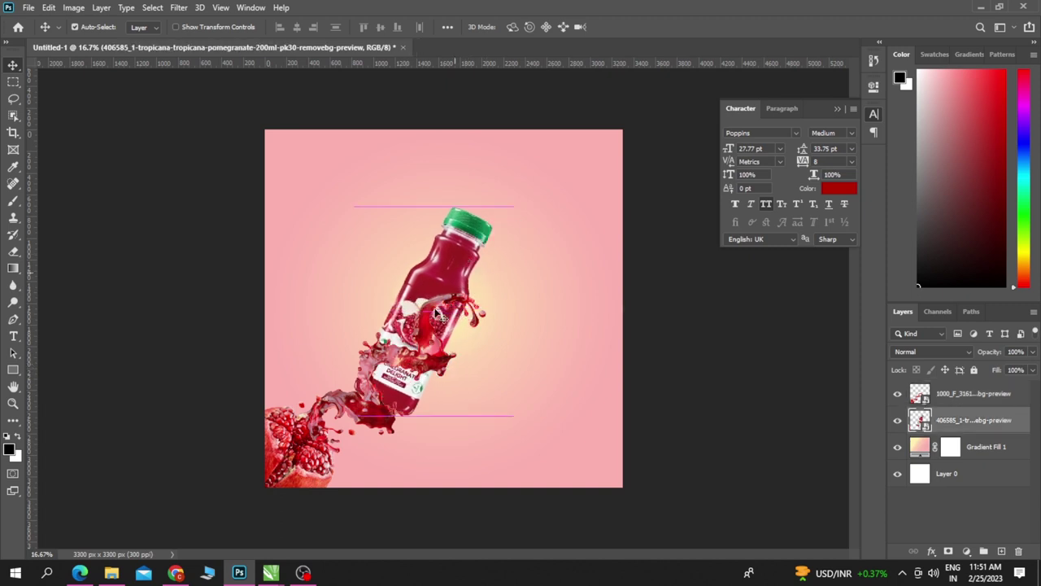
# Enlarge the splash and tilt it to follow the bottle, positioned around its base.
pyautogui.click(300, 463)
pyautogui.hotkey('ctrl', 't')
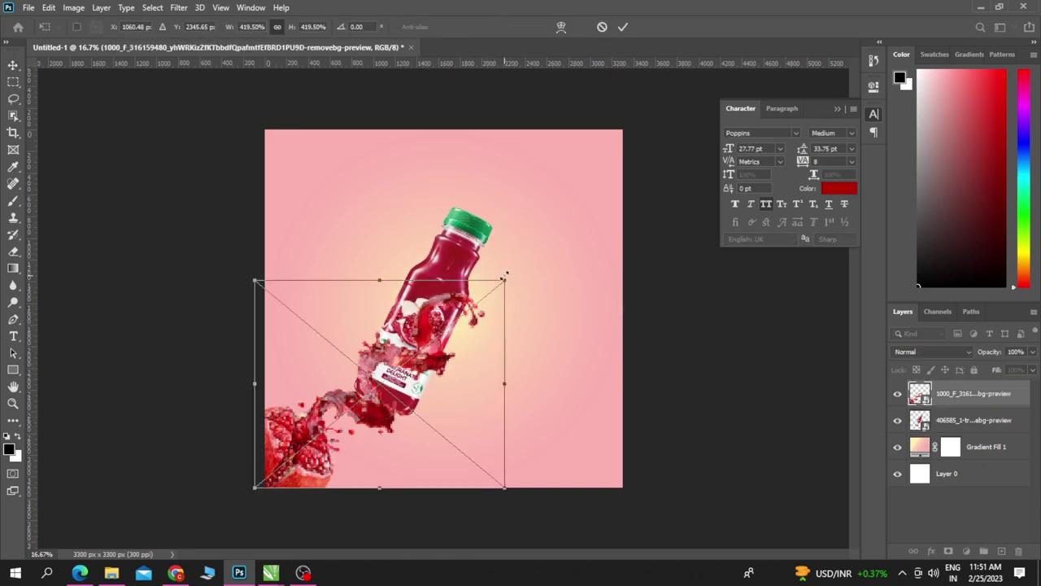
pyautogui.moveTo(505, 277); pyautogui.dragTo(540, 248)
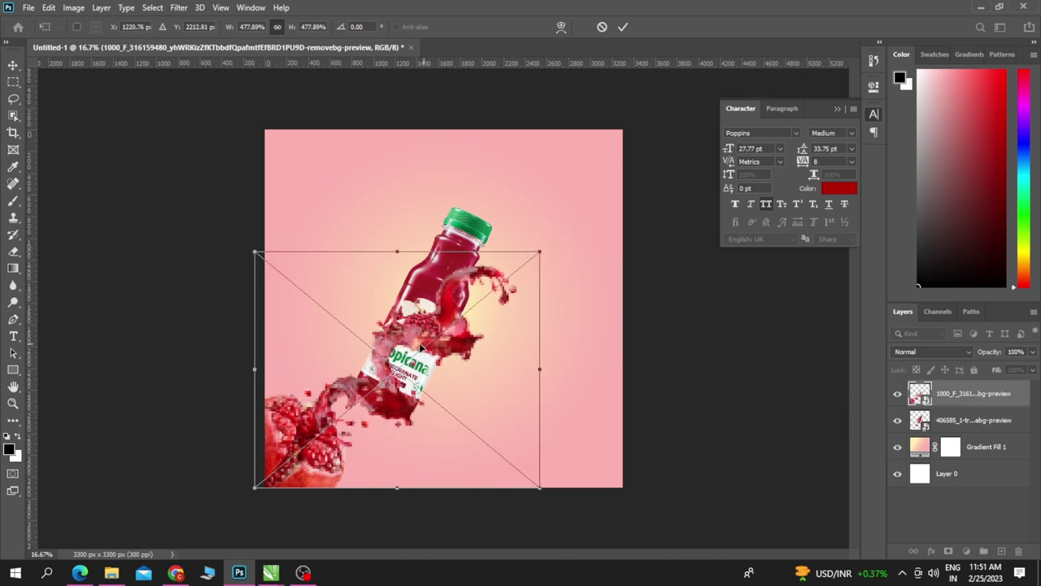
pyautogui.moveTo(425, 343); pyautogui.dragTo(396, 344)
pyautogui.moveTo(553, 264); pyautogui.dragTo(579, 203)
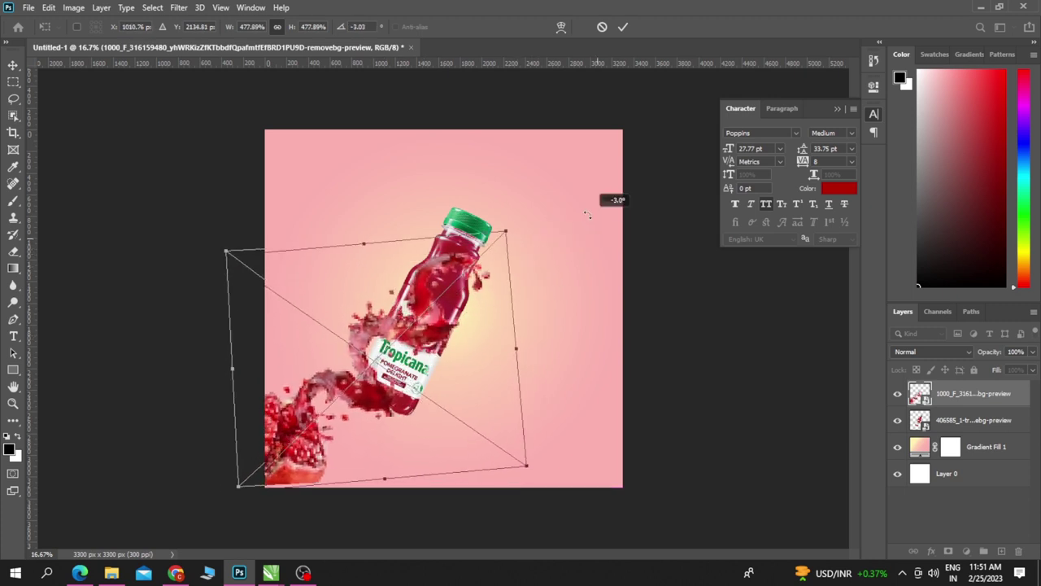
pyautogui.moveTo(294, 478); pyautogui.dragTo(317, 479)
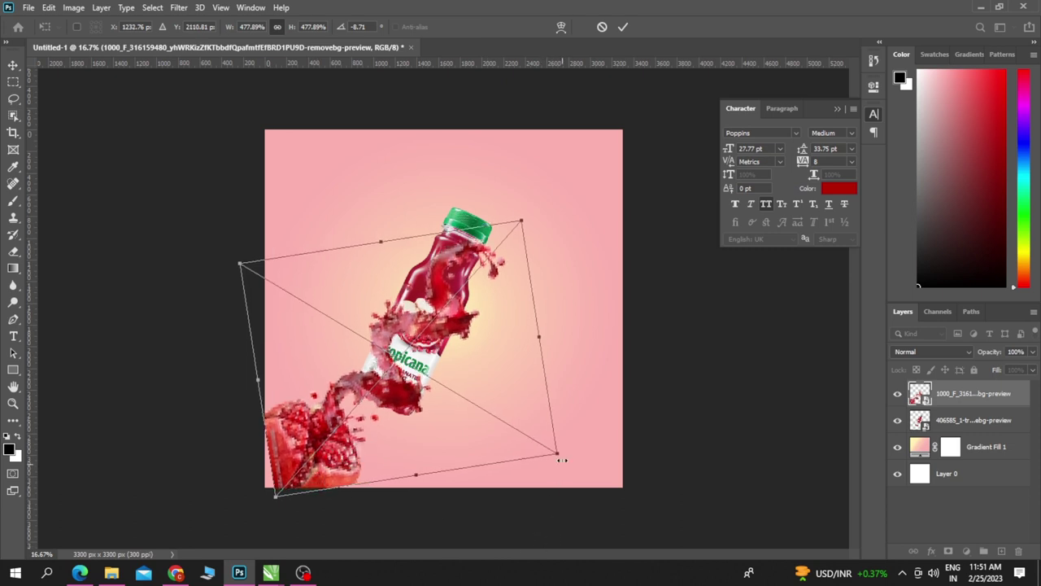
pyautogui.moveTo(558, 451); pyautogui.dragTo(608, 488)
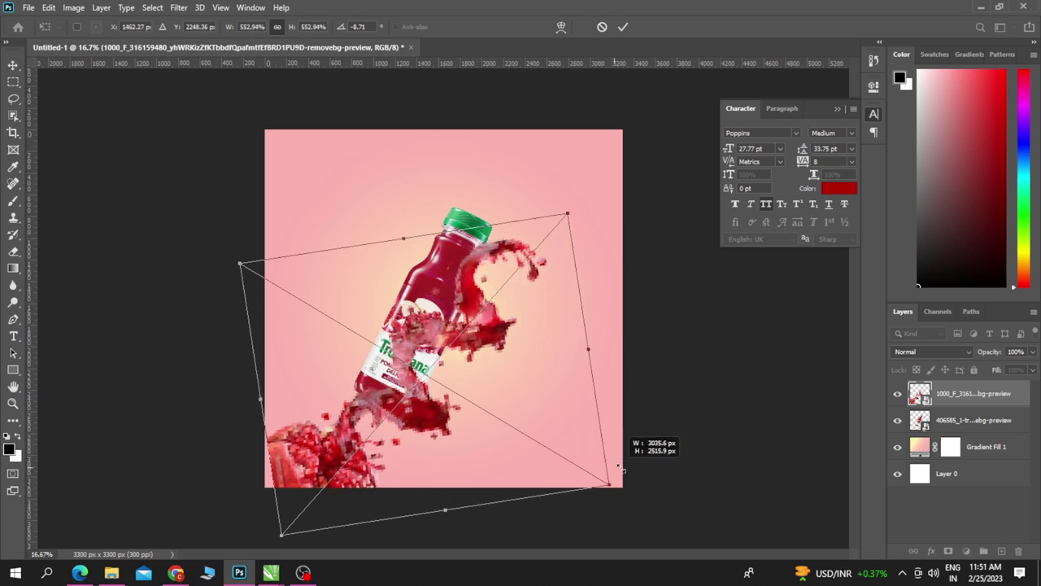
pyautogui.moveTo(536, 458); pyautogui.dragTo(508, 469)
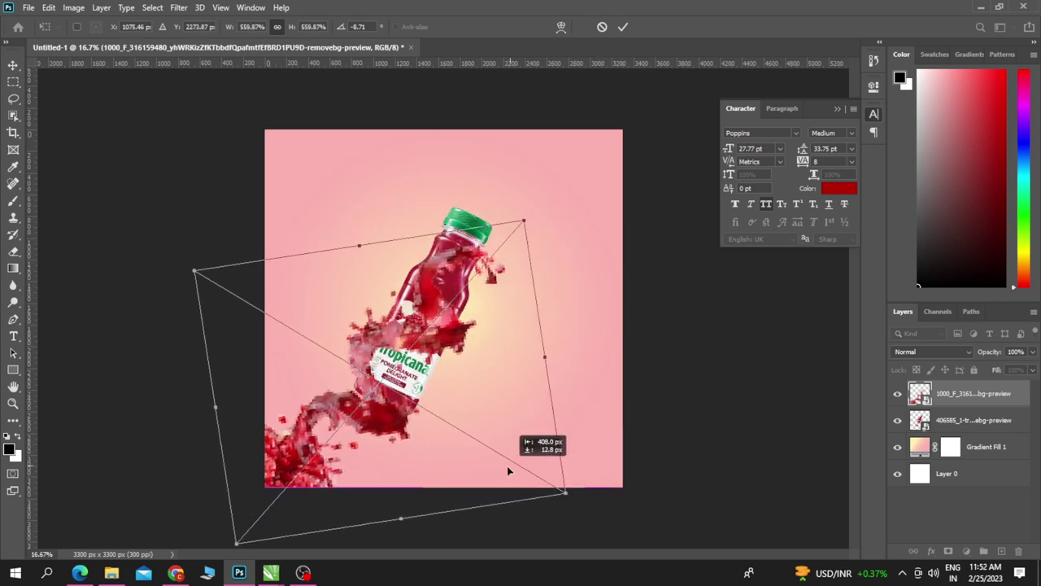
pyautogui.moveTo(509, 469); pyautogui.dragTo(514, 482)
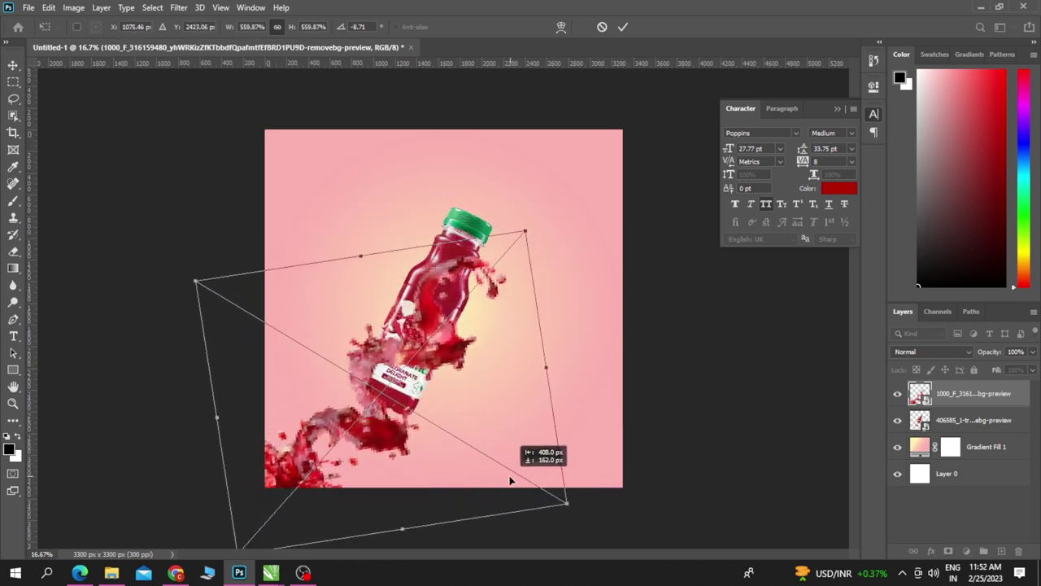
pyautogui.press('Return')
# Rotate the splash about 8° more, then stack the bottle layer above it.
pyautogui.hotkey('ctrl', 't')
pyautogui.moveTo(646, 274); pyautogui.dragTo(646, 163)
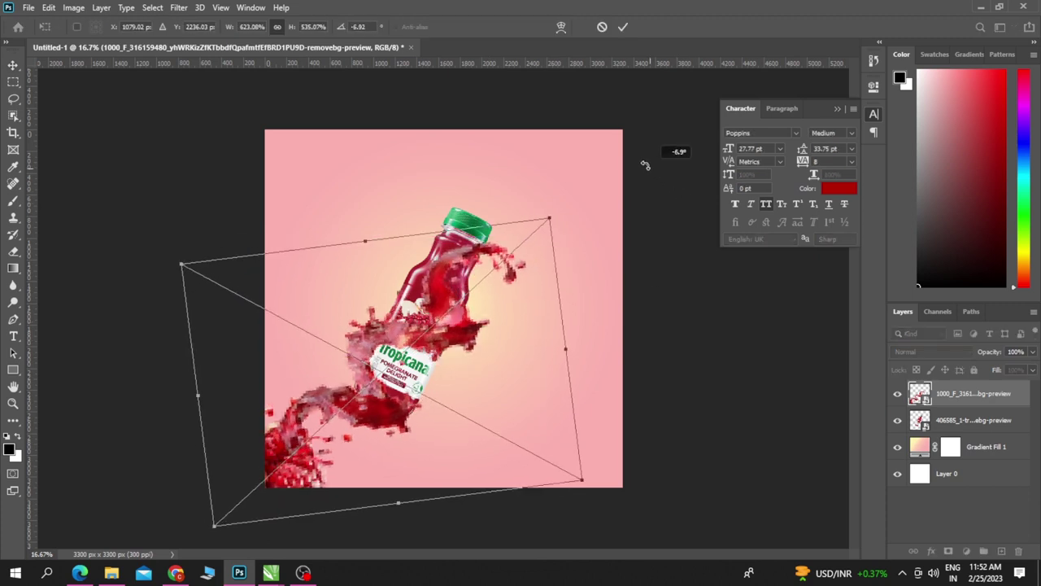
pyautogui.moveTo(470, 340); pyautogui.dragTo(472, 327)
pyautogui.press('Return')
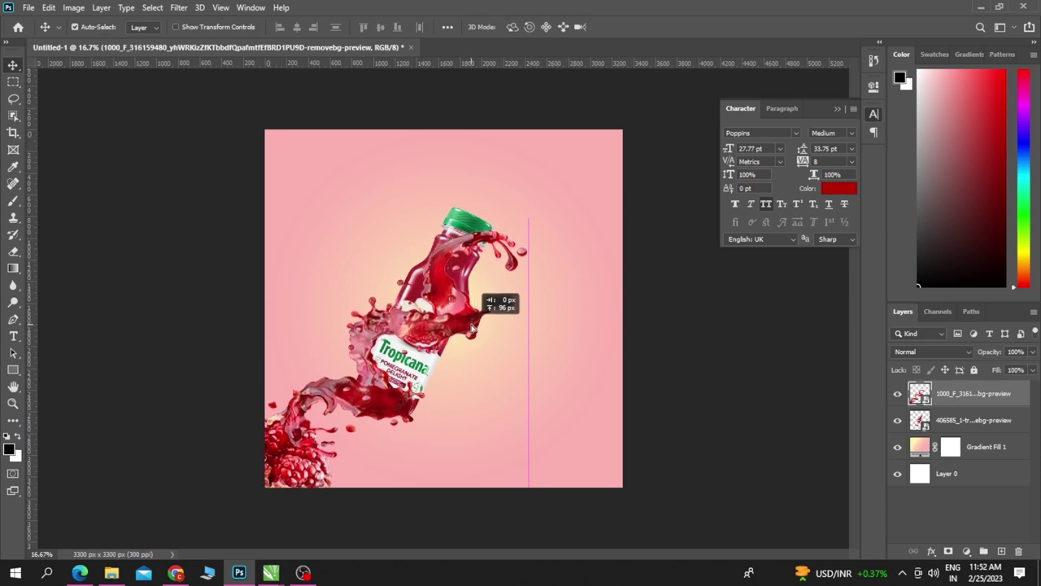
pyautogui.moveTo(471, 327); pyautogui.dragTo(470, 326)
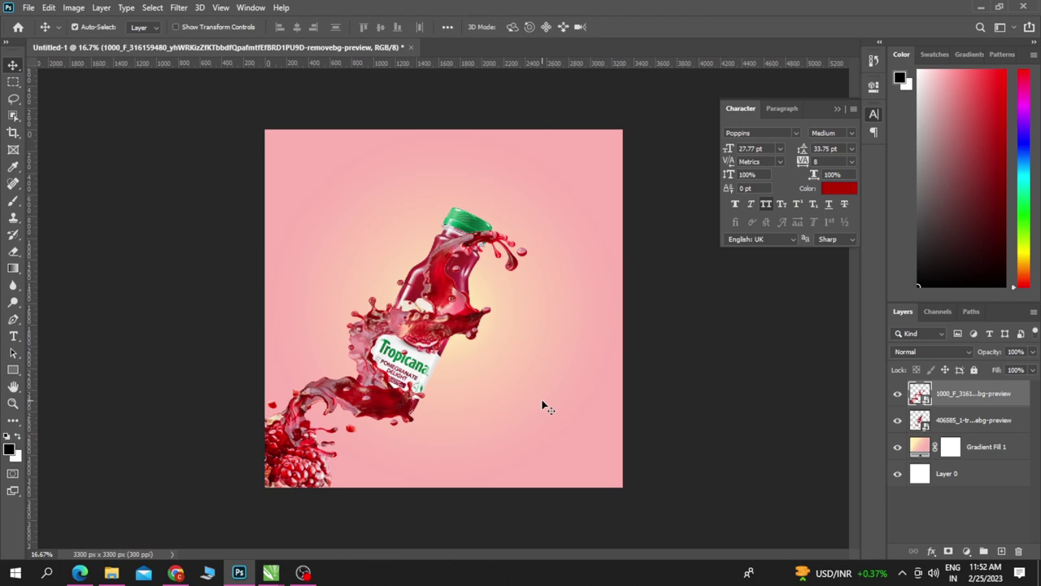
pyautogui.hotkey('ctrl', '+')
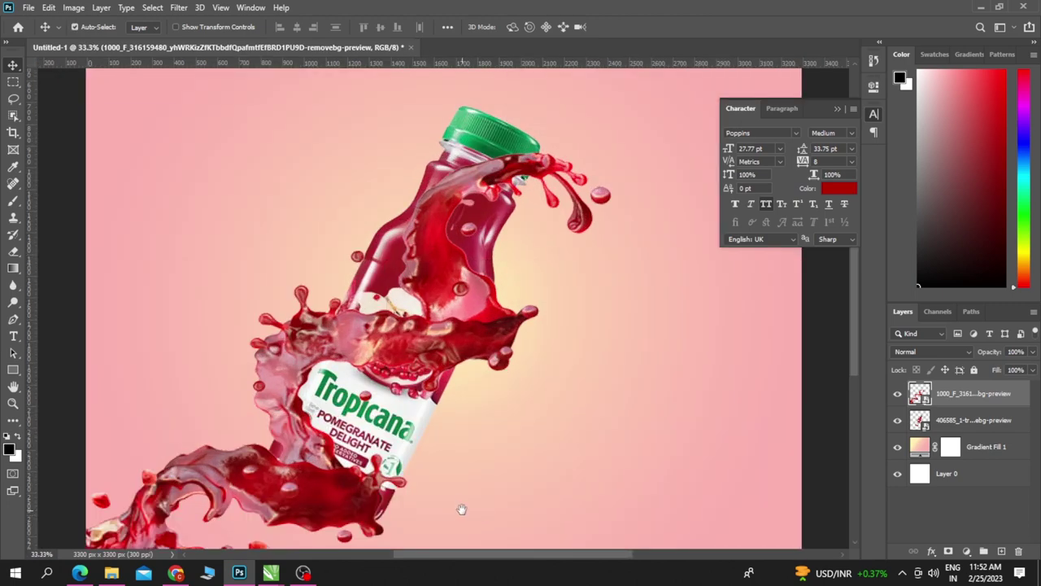
pyautogui.moveTo(461, 509); pyautogui.dragTo(477, 371)
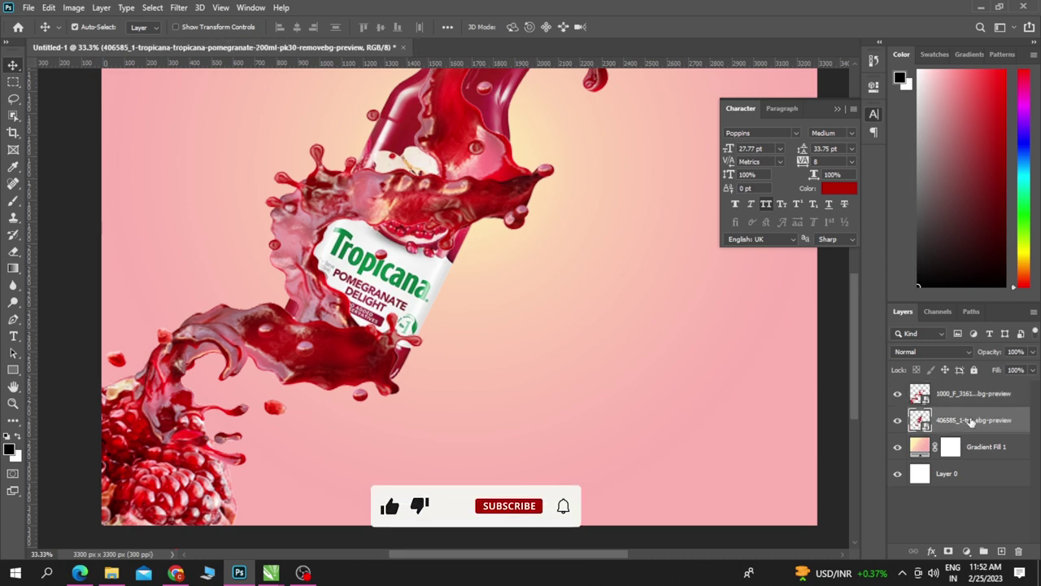
pyautogui.moveTo(991, 420); pyautogui.dragTo(978, 398)
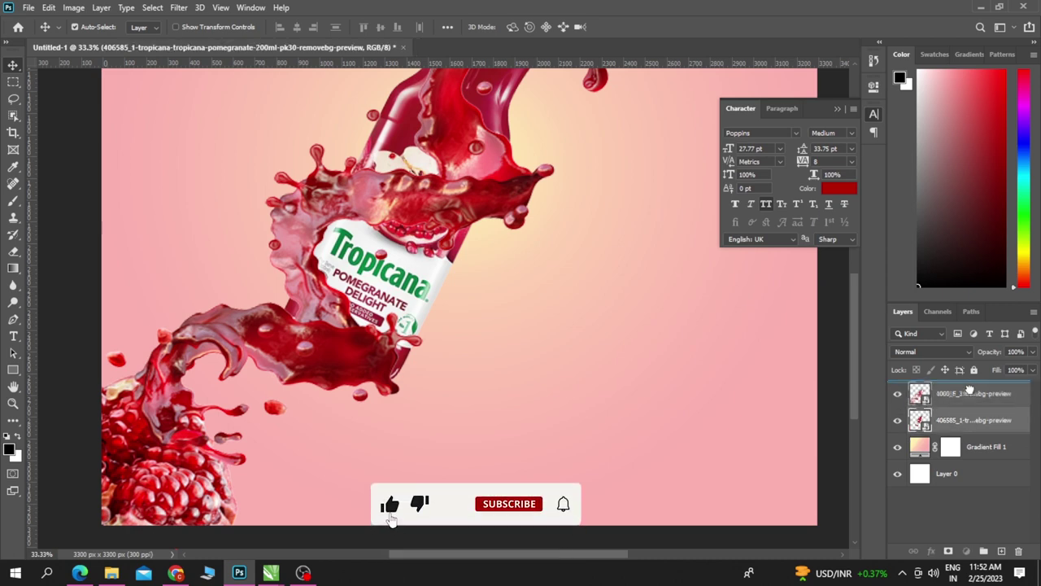
# Lower the bottle layer to 60% opacity and 82% fill.
pyautogui.click(1031, 353)
pyautogui.moveTo(1032, 371); pyautogui.dragTo(1007, 376)
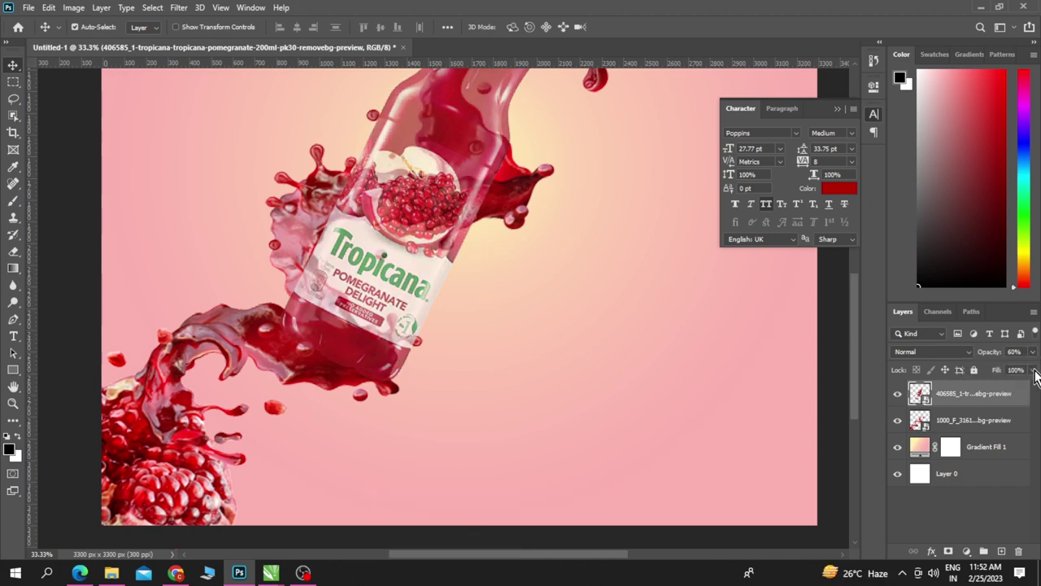
pyautogui.click(1032, 370)
pyautogui.moveTo(1031, 384); pyautogui.dragTo(1021, 387)
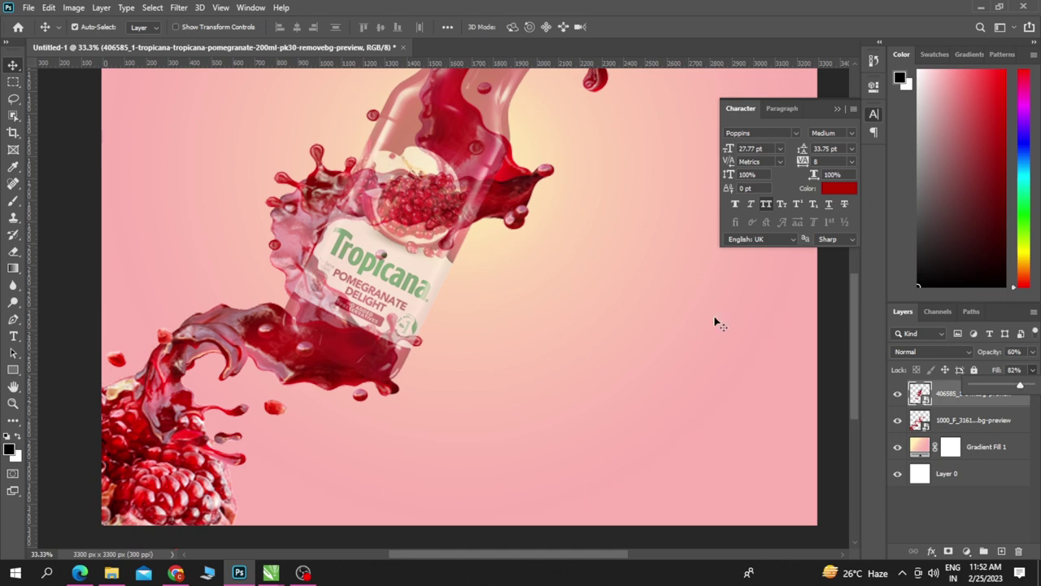
pyautogui.click(971, 405)
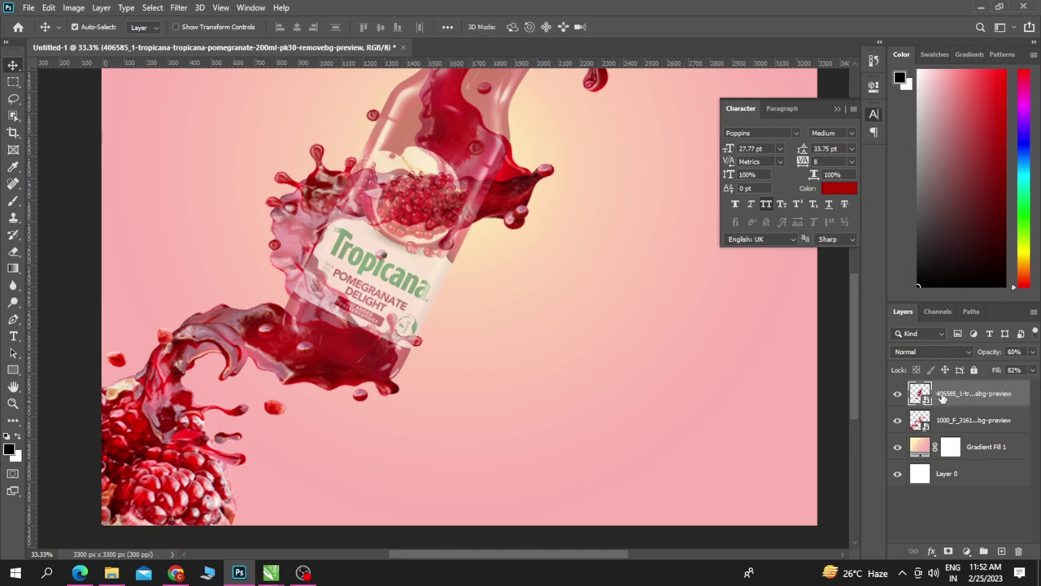
# Rasterize the bottle layer and add a white layer mask.
pyautogui.rightClick(942, 393)
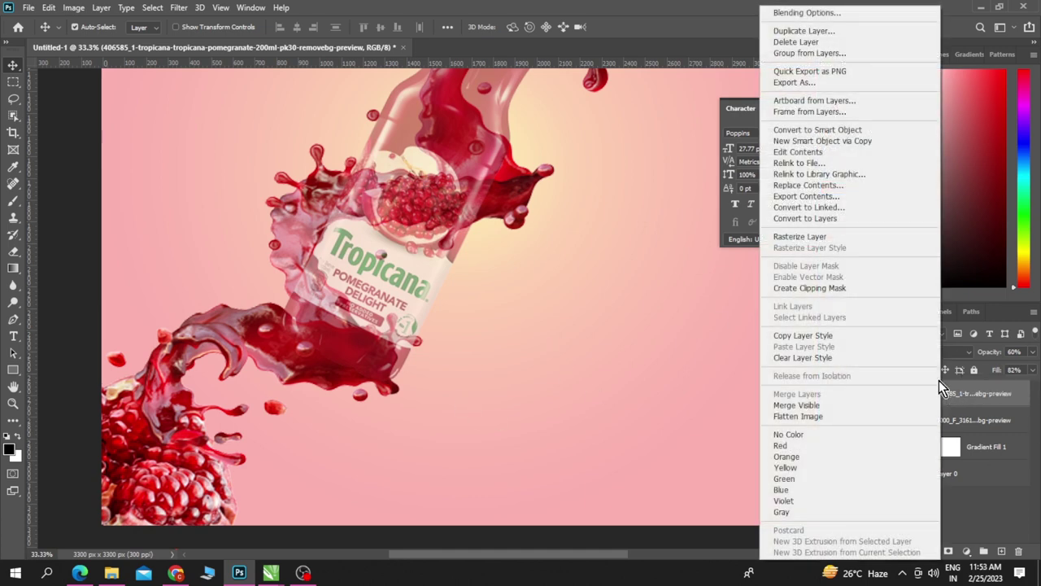
pyautogui.click(793, 241)
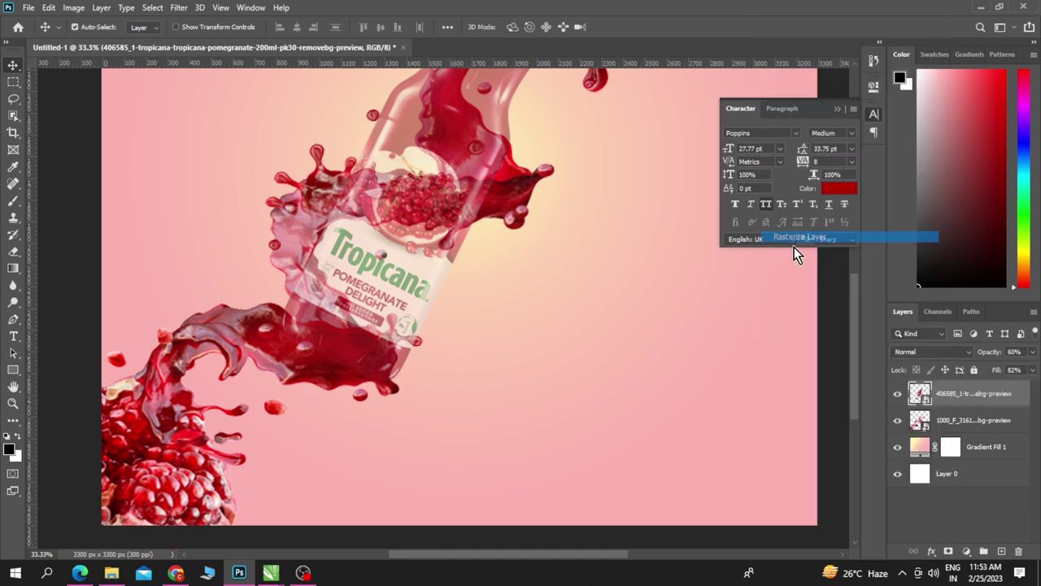
pyautogui.click(968, 553)
pyautogui.click(908, 498)
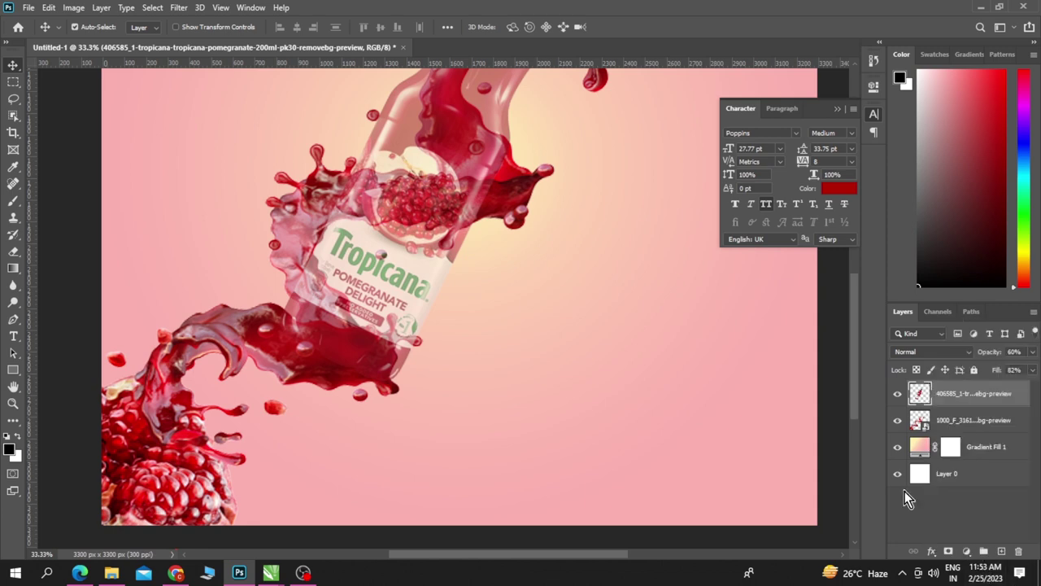
pyautogui.click(948, 552)
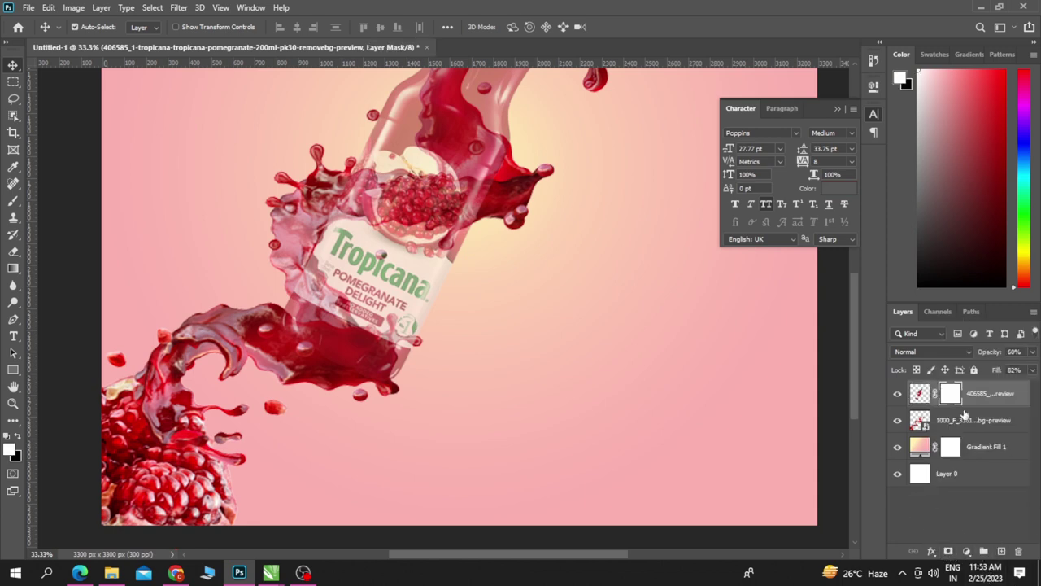
# Paint the bottle mask with a black (000000) brush to show the splash at the neck and base.
pyautogui.click(14, 202)
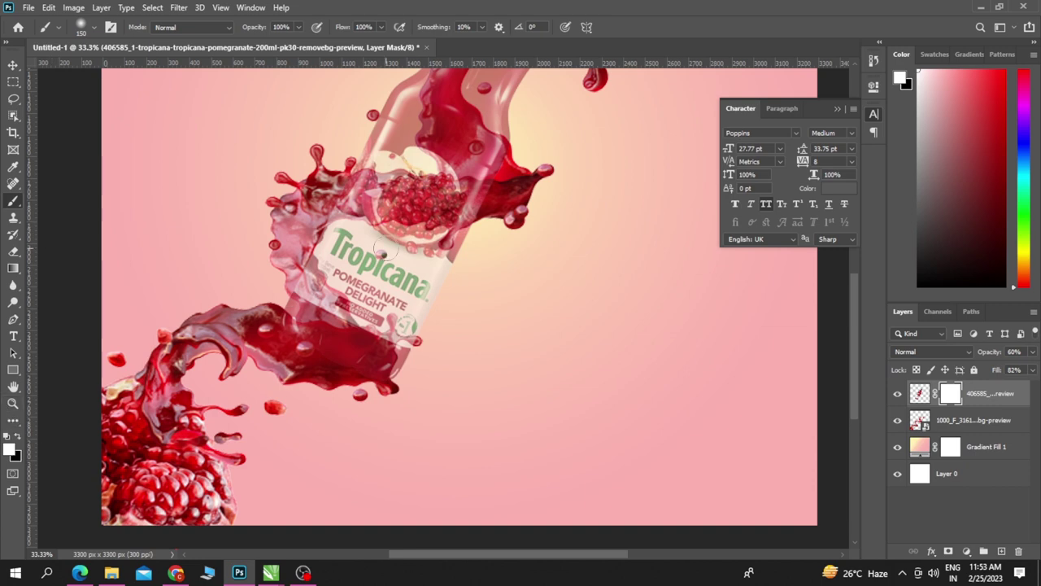
pyautogui.click(10, 453)
pyautogui.write('000000')
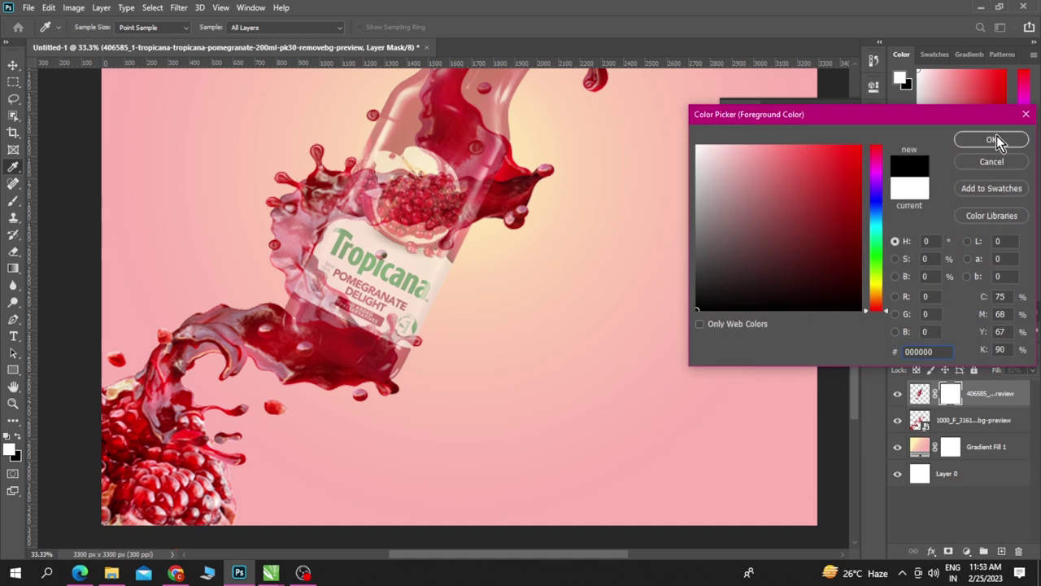
pyautogui.press('Return')
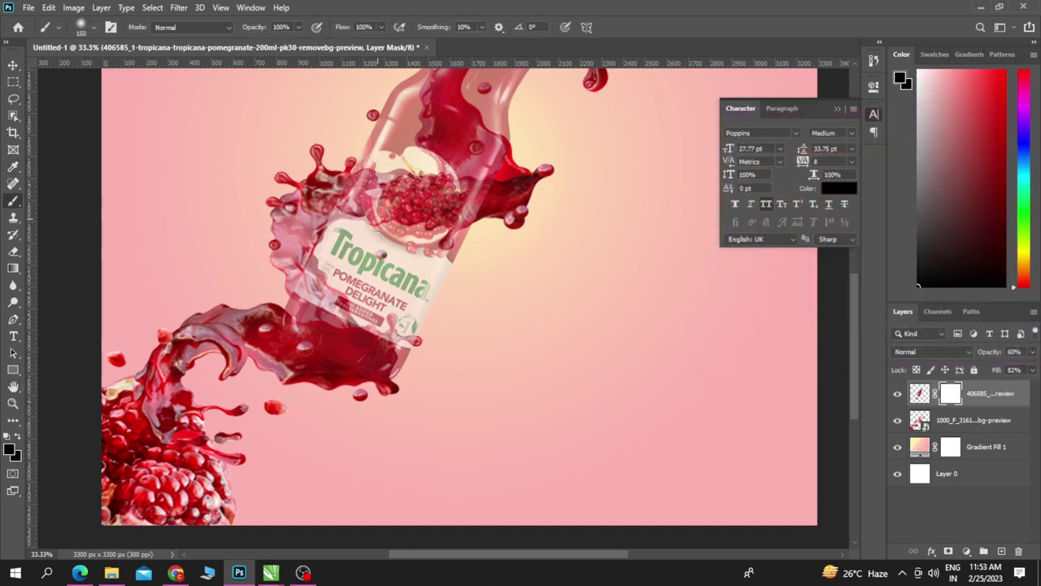
pyautogui.moveTo(373, 213)
pyautogui.mouseDown()
pyautogui.moveTo(371, 184)
pyautogui.moveTo(472, 200)
pyautogui.moveTo(458, 218)
pyautogui.mouseUp()
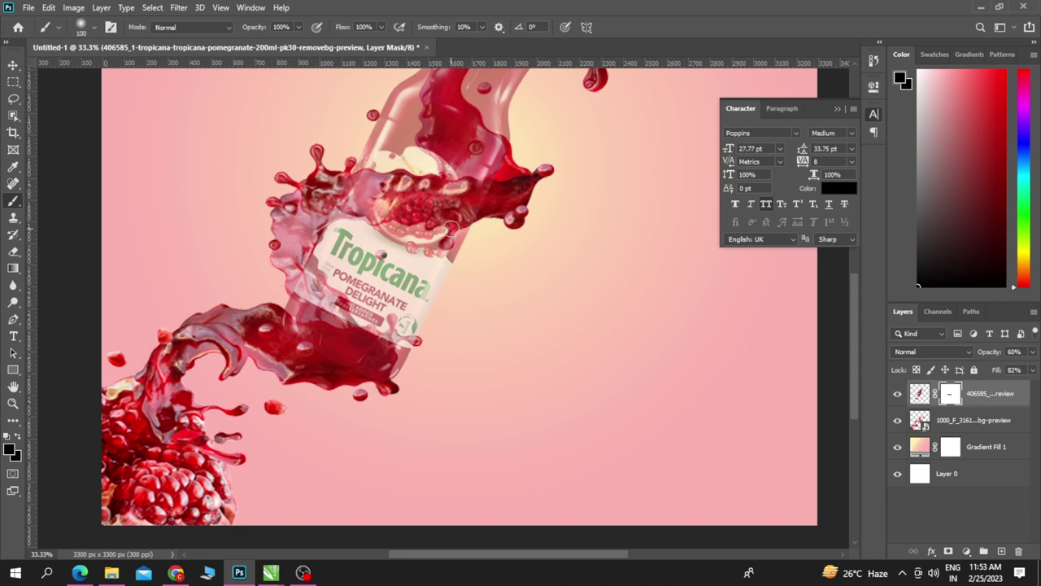
pyautogui.moveTo(445, 220); pyautogui.dragTo(348, 220)
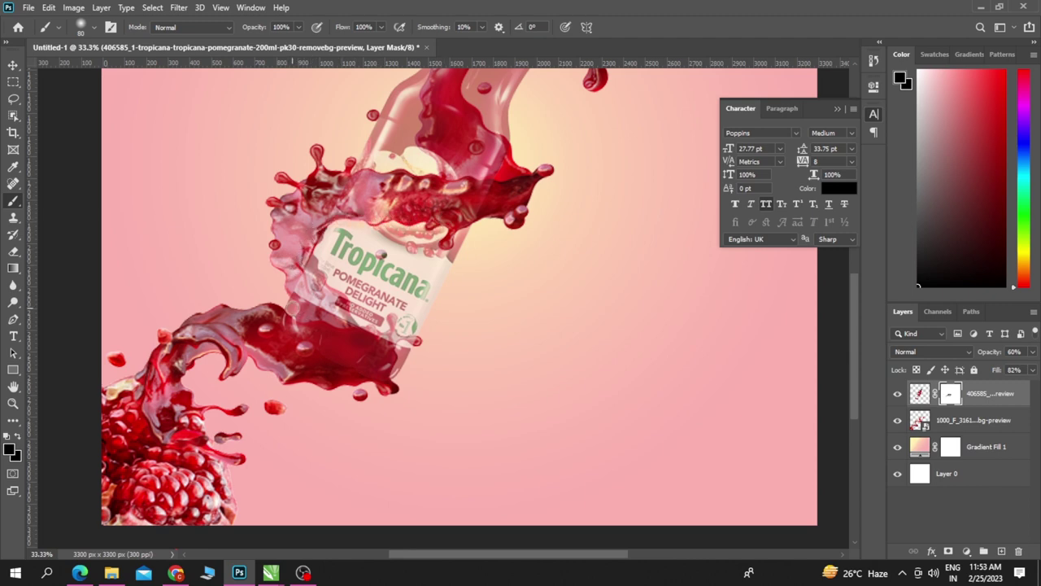
pyautogui.moveTo(287, 317); pyautogui.dragTo(327, 339)
pyautogui.click(1032, 351)
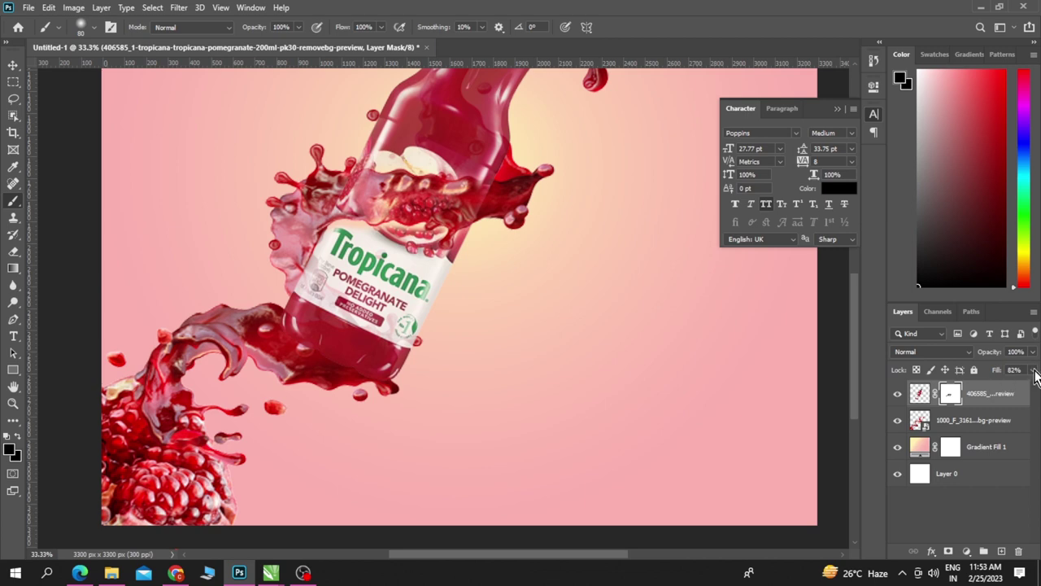
# Restore the bottle layer to full opacity and fill, and mask over the label top.
pyautogui.moveTo(1032, 370); pyautogui.dragTo(1028, 384)
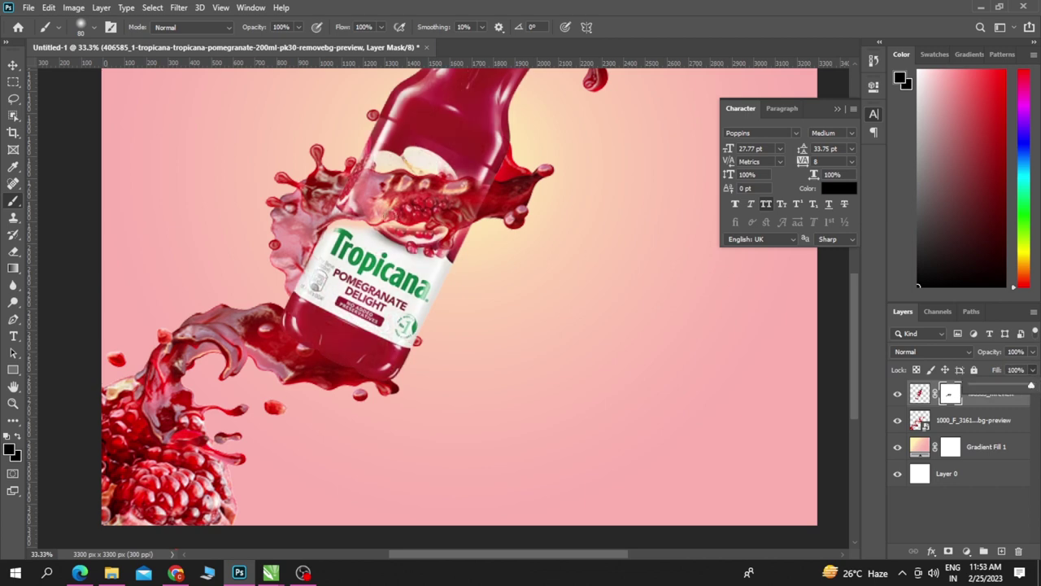
pyautogui.click(362, 178)
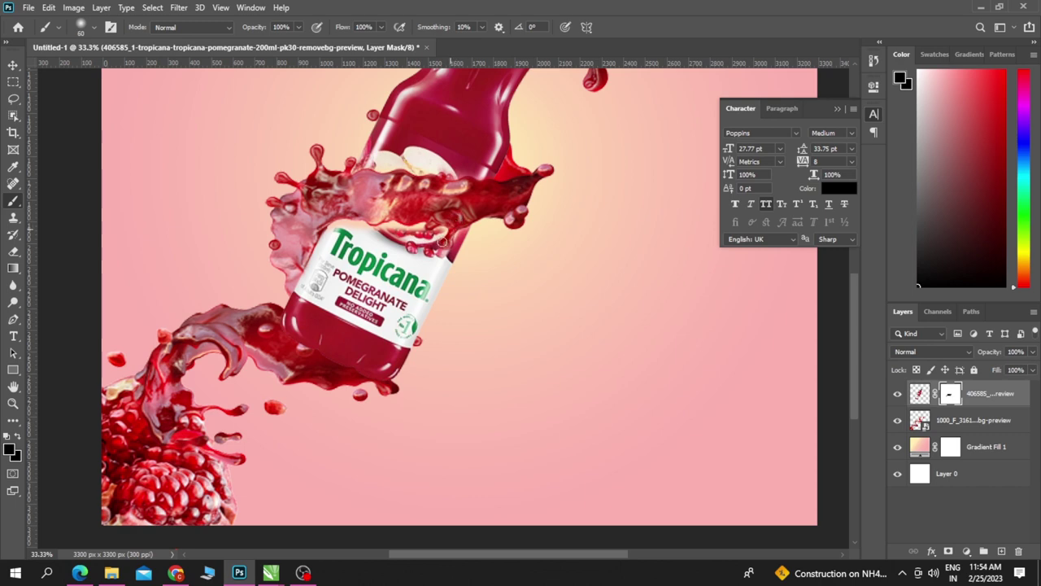
pyautogui.moveTo(408, 223); pyautogui.dragTo(378, 229)
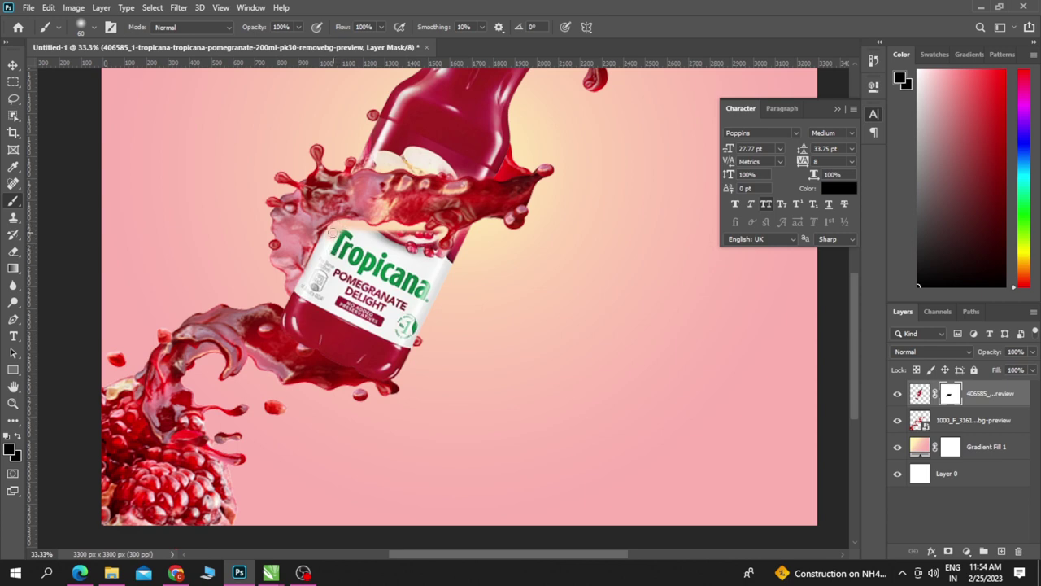
# Switch the brush colour to white and set brush hardness to 45%.
pyautogui.click(17, 439)
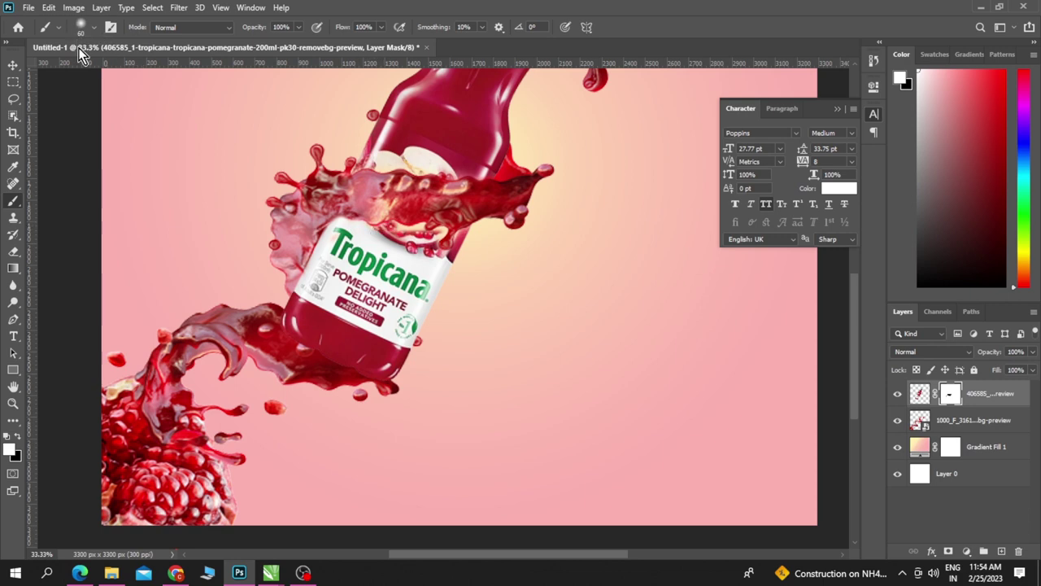
pyautogui.click(93, 27)
pyautogui.moveTo(77, 99); pyautogui.dragTo(119, 106)
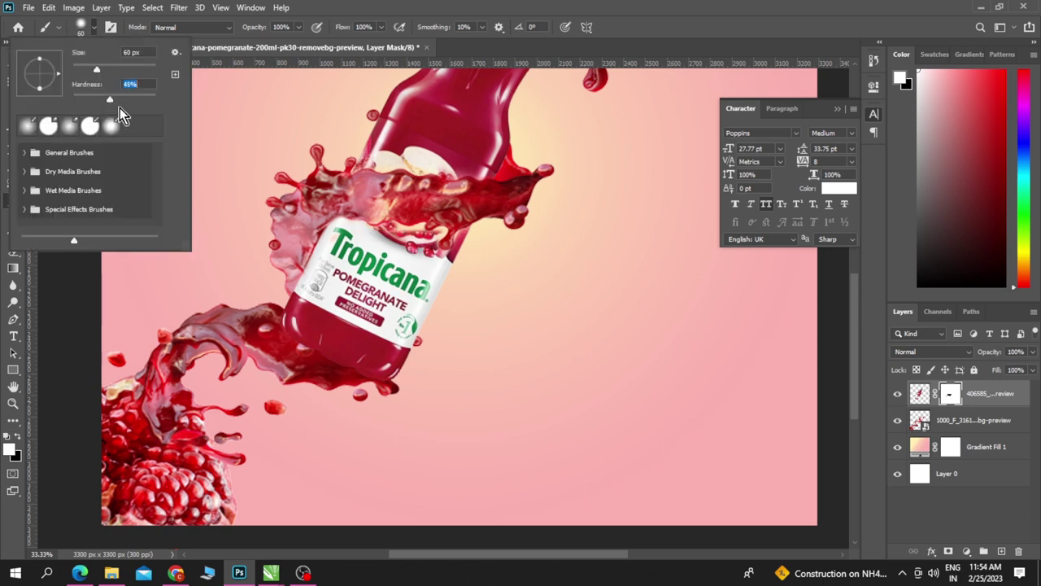
pyautogui.press('Return')
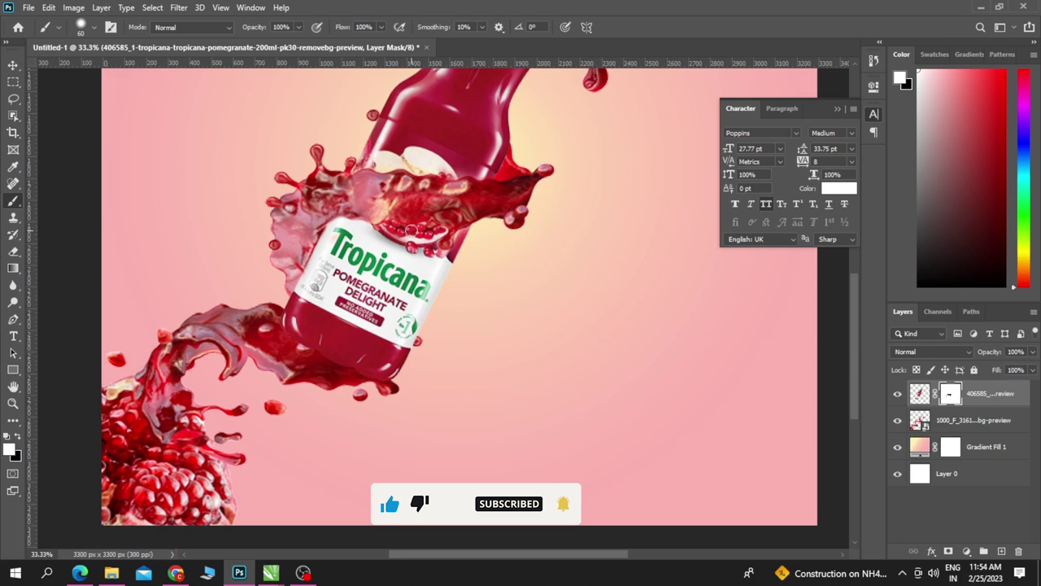
pyautogui.scroll(2, 411, 323)
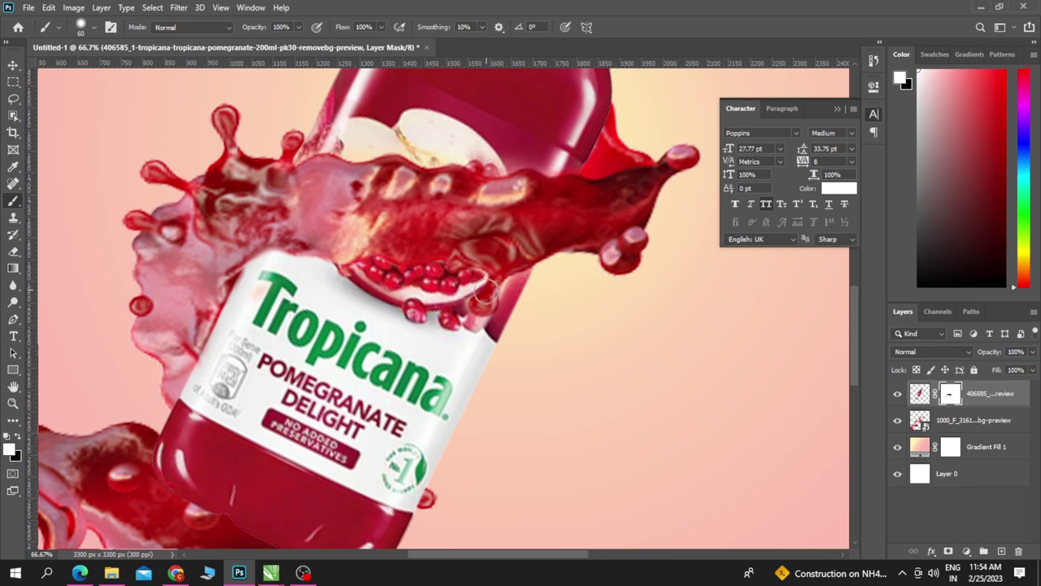
# Hide a small patch near the seeds, then restore the bottle edge and label's top-left.
pyautogui.press('x')
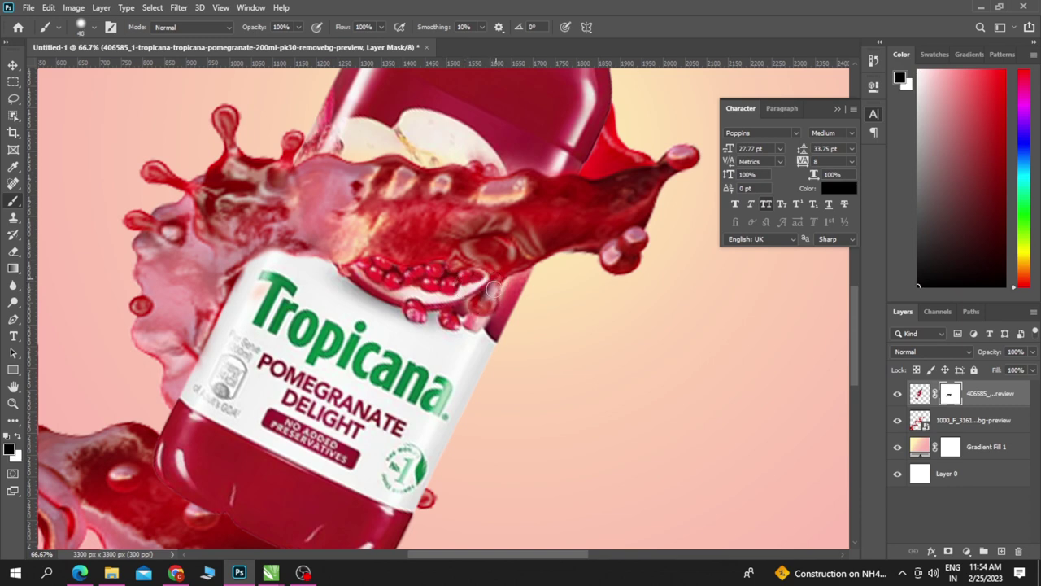
pyautogui.click(482, 306)
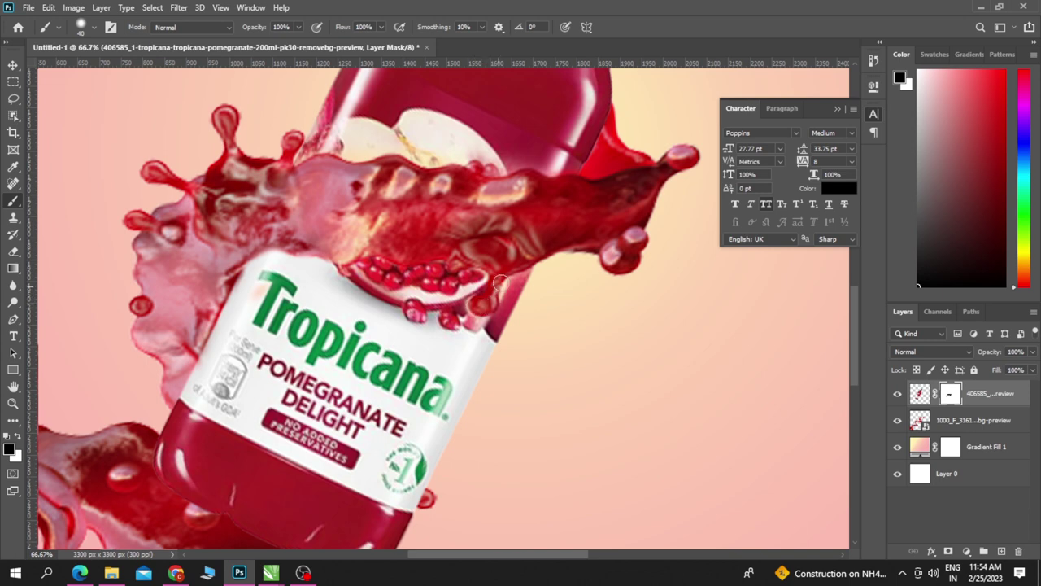
pyautogui.press('x')
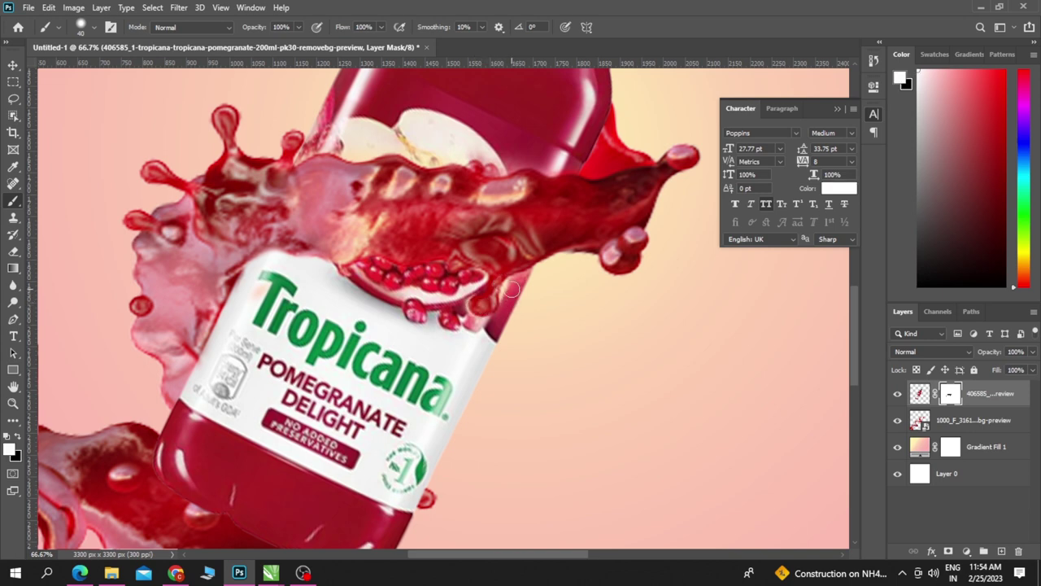
pyautogui.moveTo(512, 289); pyautogui.dragTo(508, 303)
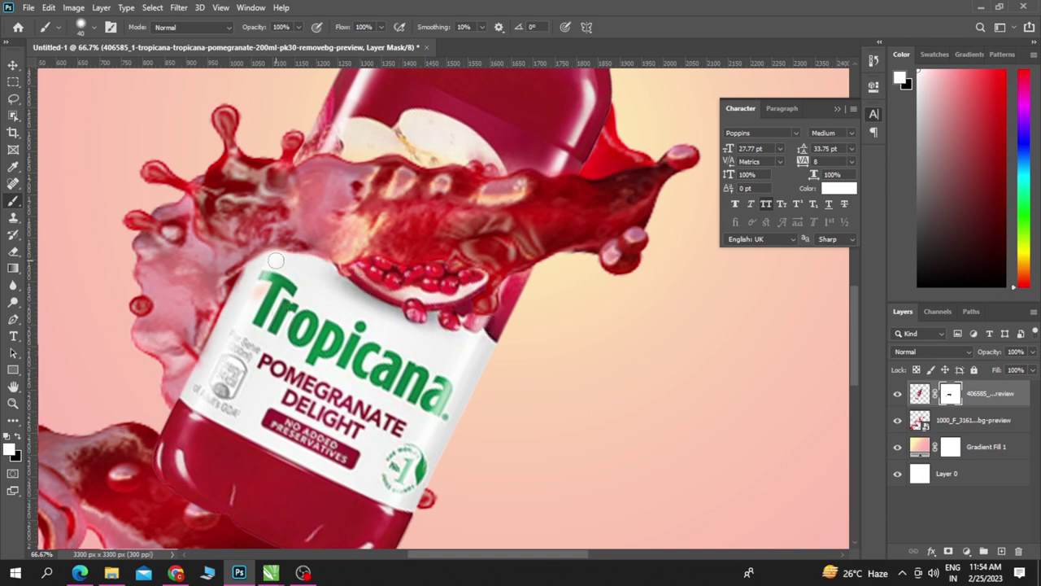
pyautogui.moveTo(276, 261); pyautogui.dragTo(242, 288)
# Hide the splash's top edge and reveal the red juice details near the slice and bottle edge.
pyautogui.moveTo(508, 173); pyautogui.dragTo(459, 286)
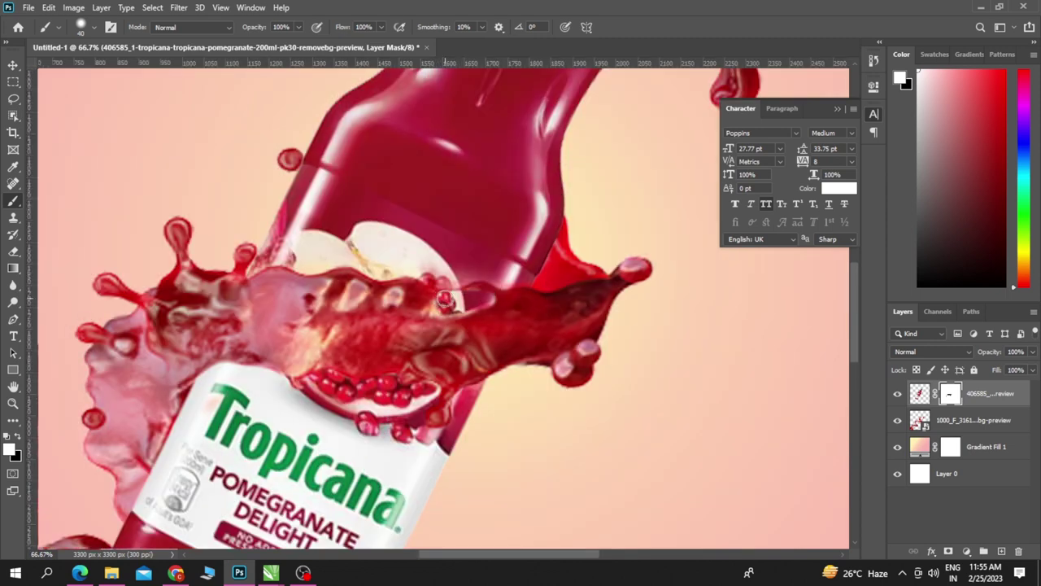
pyautogui.press('x')
pyautogui.moveTo(405, 299)
pyautogui.mouseDown()
pyautogui.moveTo(495, 298)
pyautogui.moveTo(485, 309)
pyautogui.mouseUp()
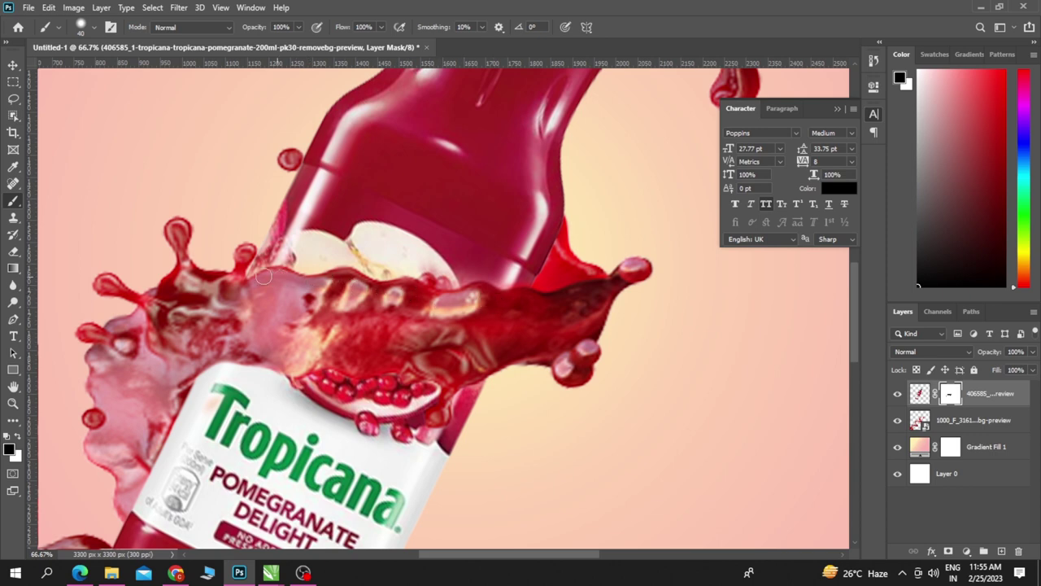
pyautogui.press('x')
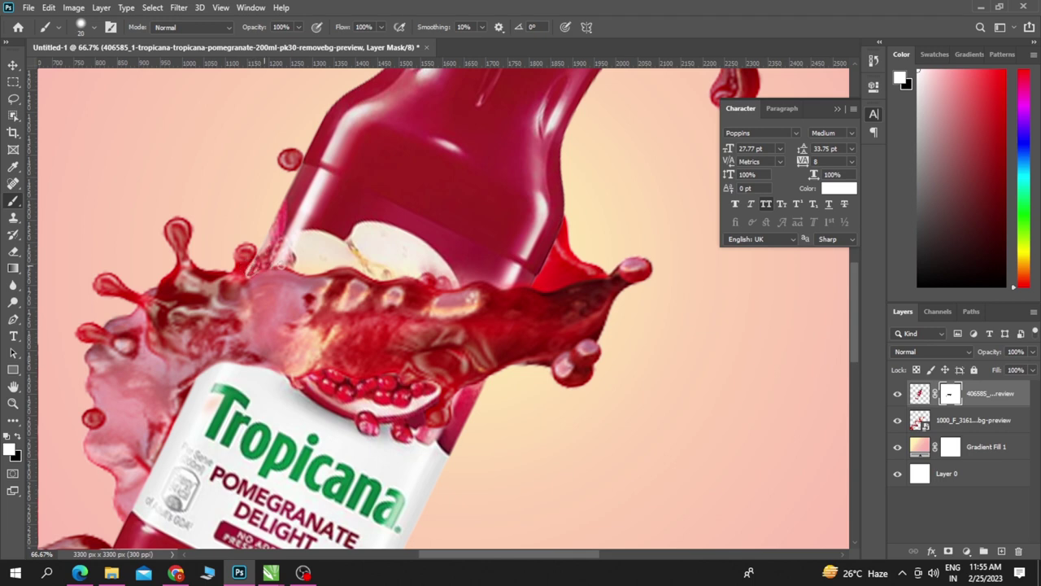
pyautogui.moveTo(319, 271); pyautogui.dragTo(399, 274)
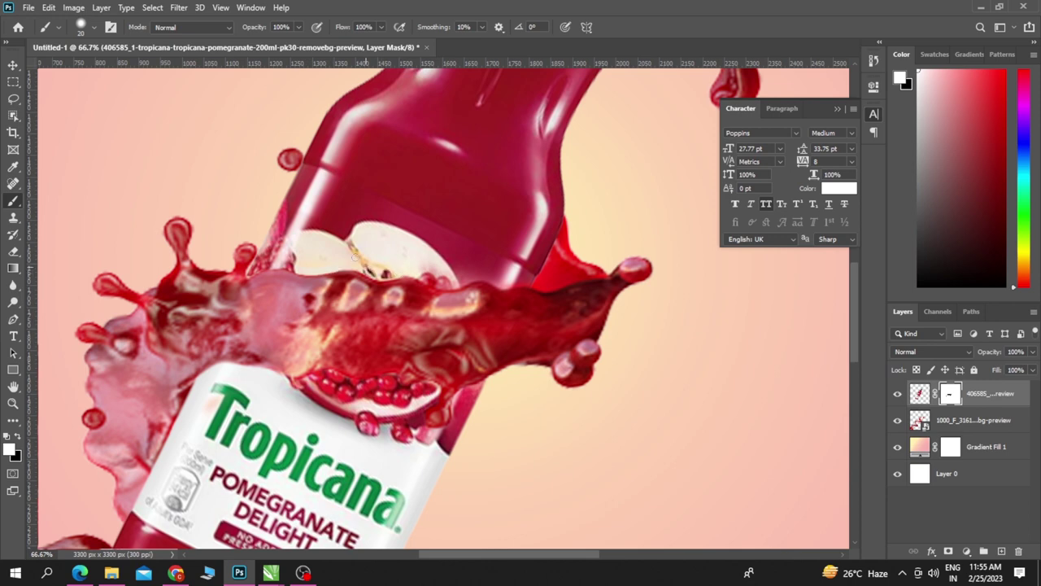
pyautogui.moveTo(442, 273); pyautogui.dragTo(425, 271)
pyautogui.moveTo(428, 262); pyautogui.dragTo(421, 270)
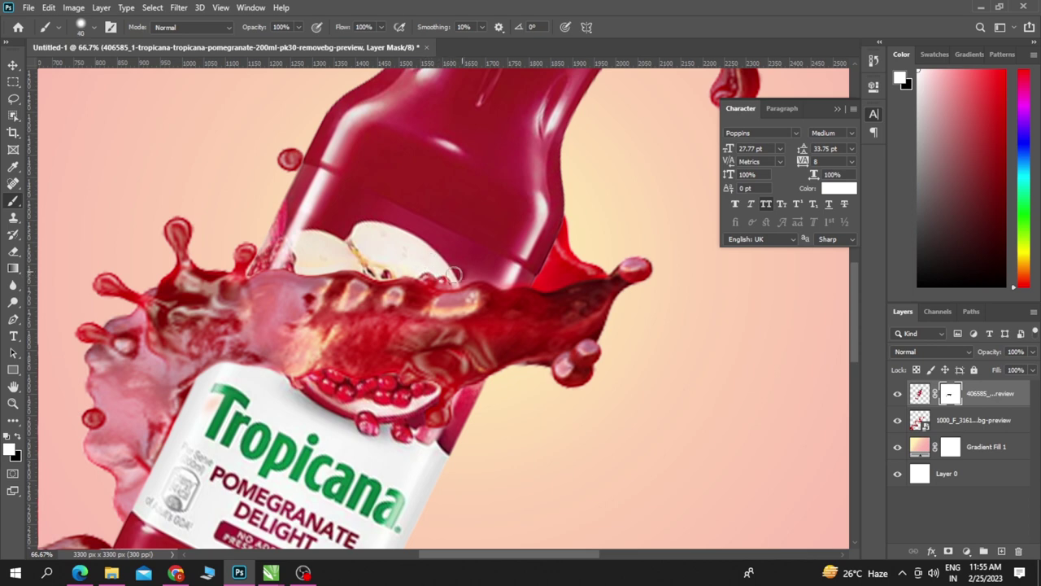
pyautogui.moveTo(437, 277); pyautogui.dragTo(449, 285)
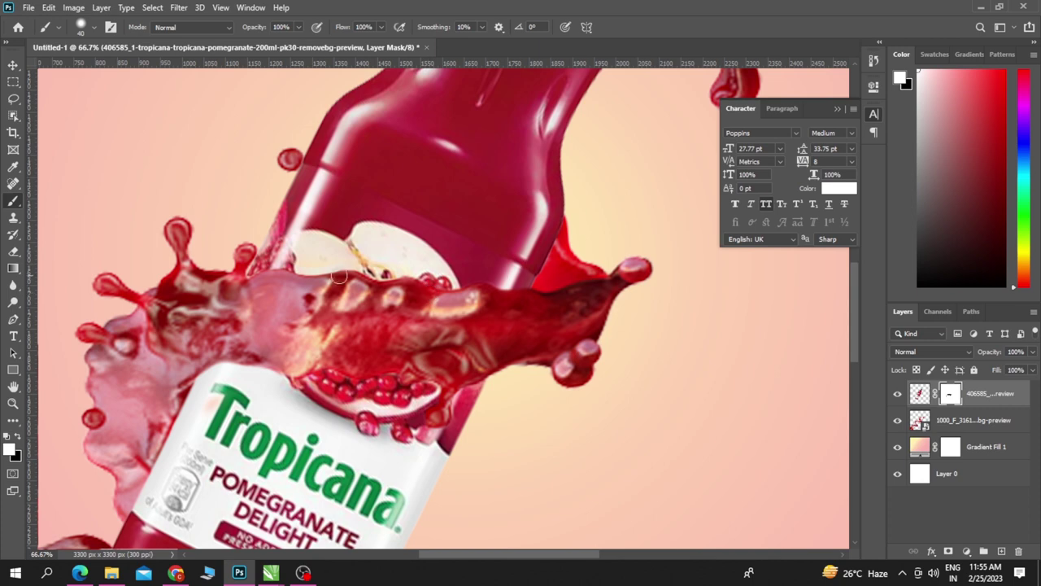
pyautogui.moveTo(287, 279); pyautogui.dragTo(387, 123)
pyautogui.hotkey('ctrl', 'r')
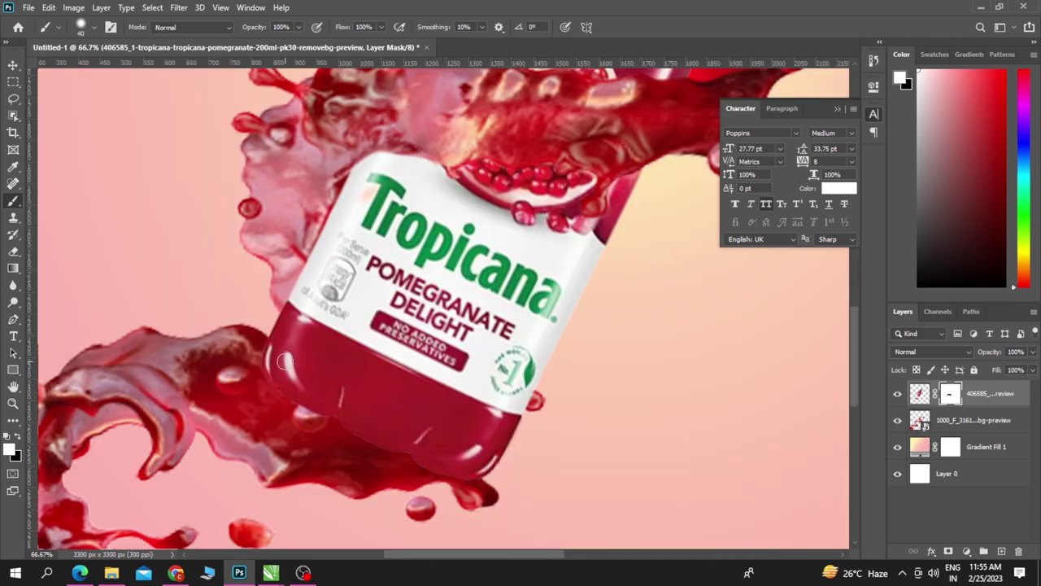
# Paint black along the bottle's lower edge so the splash wraps in front of it.
pyautogui.press('x')
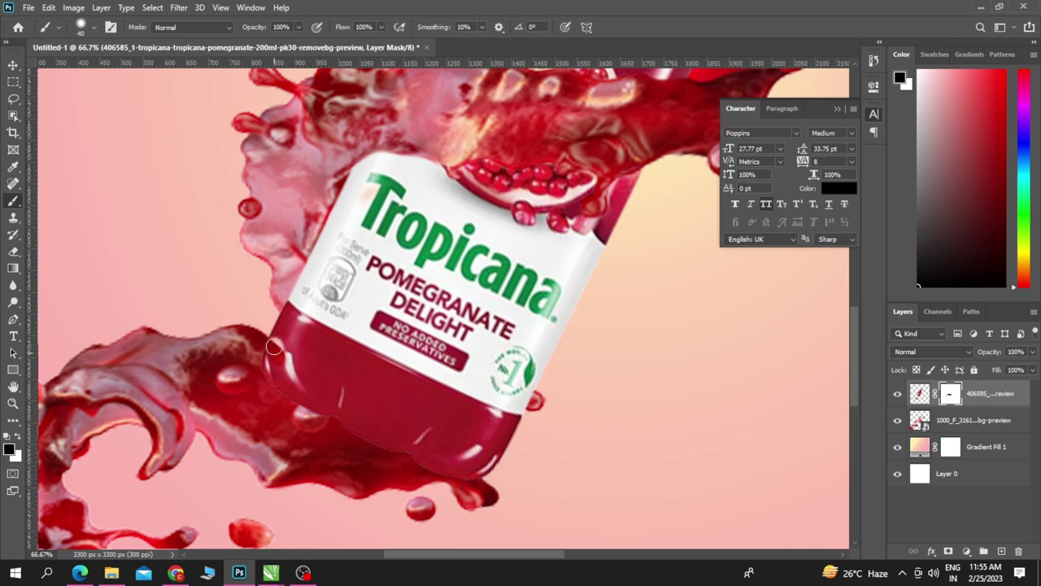
pyautogui.moveTo(273, 347)
pyautogui.mouseDown()
pyautogui.moveTo(342, 398)
pyautogui.moveTo(295, 382)
pyautogui.moveTo(404, 409)
pyautogui.moveTo(346, 374)
pyautogui.moveTo(455, 395)
pyautogui.moveTo(317, 375)
pyautogui.moveTo(458, 393)
pyautogui.moveTo(486, 417)
pyautogui.moveTo(448, 458)
pyautogui.moveTo(488, 403)
pyautogui.moveTo(520, 394)
pyautogui.moveTo(334, 367)
pyautogui.moveTo(275, 336)
pyautogui.moveTo(516, 373)
pyautogui.moveTo(504, 350)
pyautogui.mouseUp()
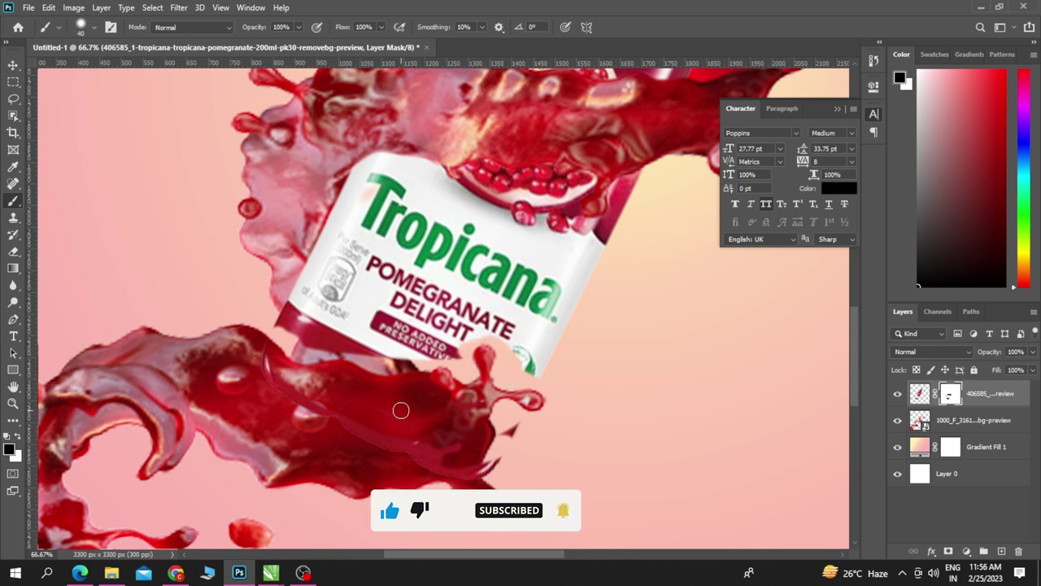
pyautogui.hotkey('ctrl', '1')
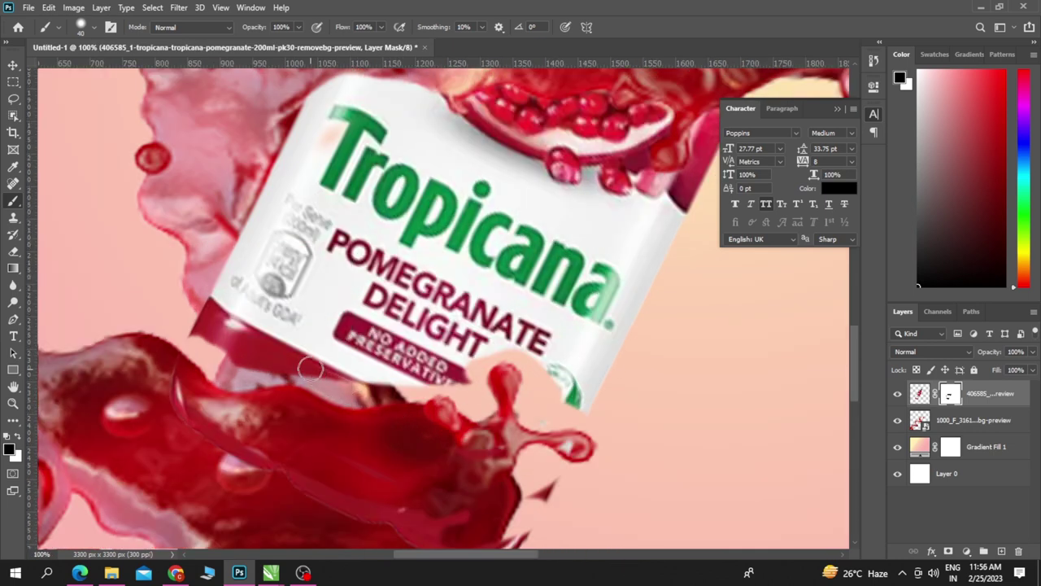
# Blend the bottle's bottom into the splash while keeping the full PRESERVATIVES text visible.
pyautogui.scroll(-2, 268, 342)
pyautogui.moveTo(198, 337)
pyautogui.mouseDown()
pyautogui.moveTo(170, 314)
pyautogui.moveTo(204, 372)
pyautogui.moveTo(356, 447)
pyautogui.moveTo(374, 471)
pyautogui.moveTo(481, 500)
pyautogui.moveTo(427, 474)
pyautogui.moveTo(443, 460)
pyautogui.mouseUp()
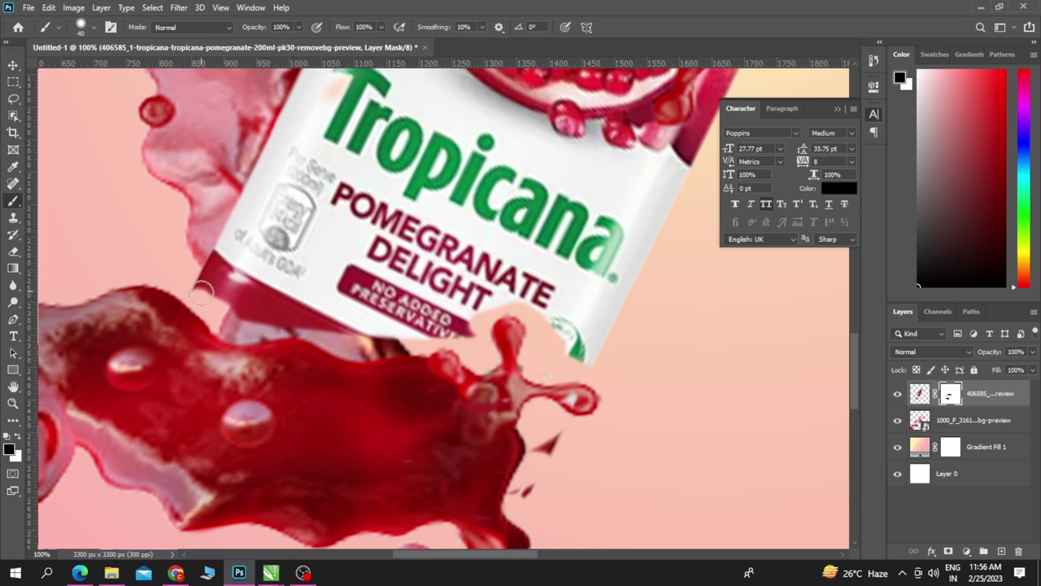
pyautogui.press('x')
pyautogui.moveTo(192, 302)
pyautogui.mouseDown()
pyautogui.moveTo(205, 292)
pyautogui.moveTo(213, 319)
pyautogui.moveTo(248, 330)
pyautogui.moveTo(218, 301)
pyautogui.moveTo(242, 307)
pyautogui.moveTo(224, 277)
pyautogui.moveTo(249, 318)
pyautogui.moveTo(373, 351)
pyautogui.moveTo(281, 336)
pyautogui.moveTo(319, 331)
pyautogui.mouseUp()
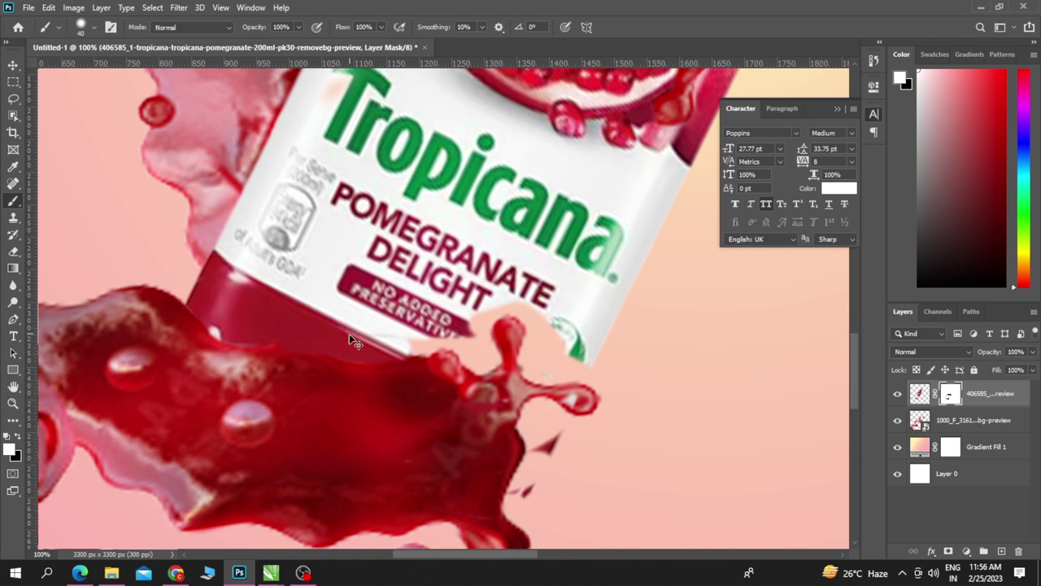
pyautogui.hotkey('ctrl', 'z')
pyautogui.moveTo(200, 305)
pyautogui.mouseDown()
pyautogui.moveTo(235, 333)
pyautogui.moveTo(213, 324)
pyautogui.moveTo(237, 304)
pyautogui.moveTo(235, 291)
pyautogui.moveTo(221, 322)
pyautogui.moveTo(395, 348)
pyautogui.moveTo(344, 347)
pyautogui.moveTo(377, 350)
pyautogui.moveTo(480, 353)
pyautogui.moveTo(476, 321)
pyautogui.mouseUp()
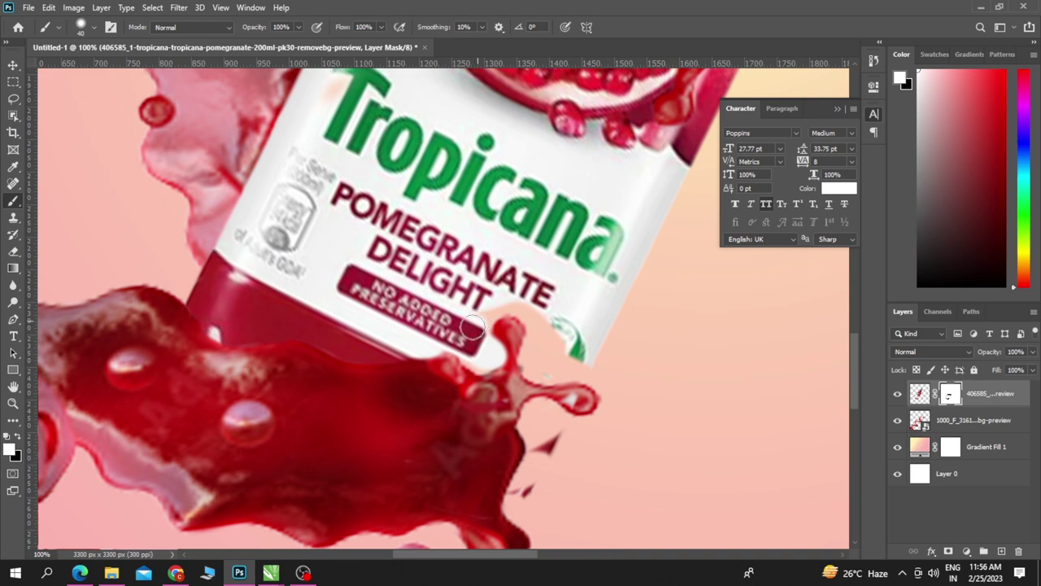
pyautogui.hotkey('ctrl', 'z')
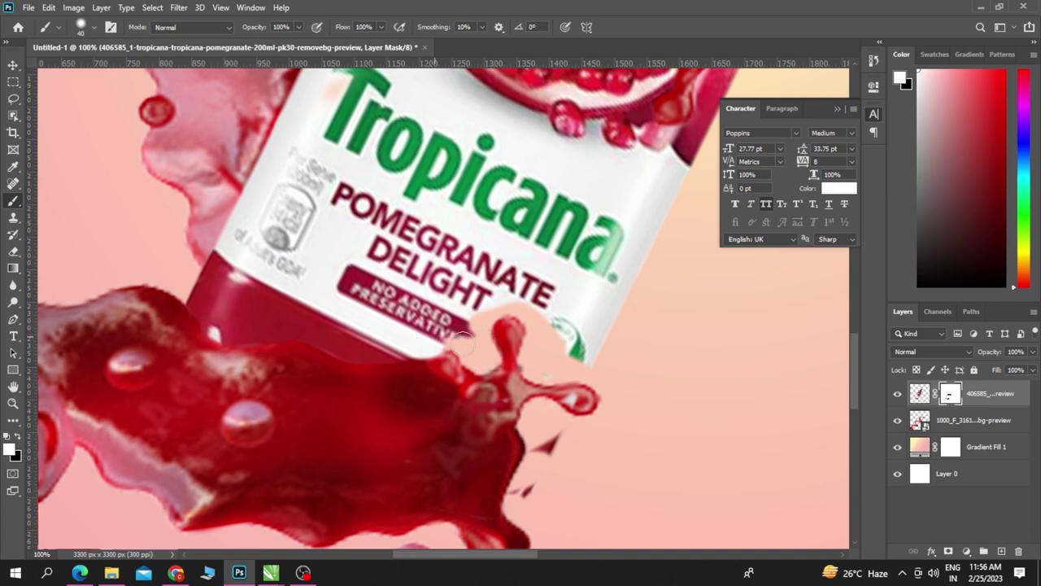
pyautogui.moveTo(428, 331)
pyautogui.mouseDown()
pyautogui.moveTo(484, 357)
pyautogui.moveTo(475, 313)
pyautogui.moveTo(473, 323)
pyautogui.moveTo(501, 297)
pyautogui.moveTo(546, 313)
pyautogui.moveTo(552, 345)
pyautogui.moveTo(533, 352)
pyautogui.moveTo(575, 355)
pyautogui.mouseUp()
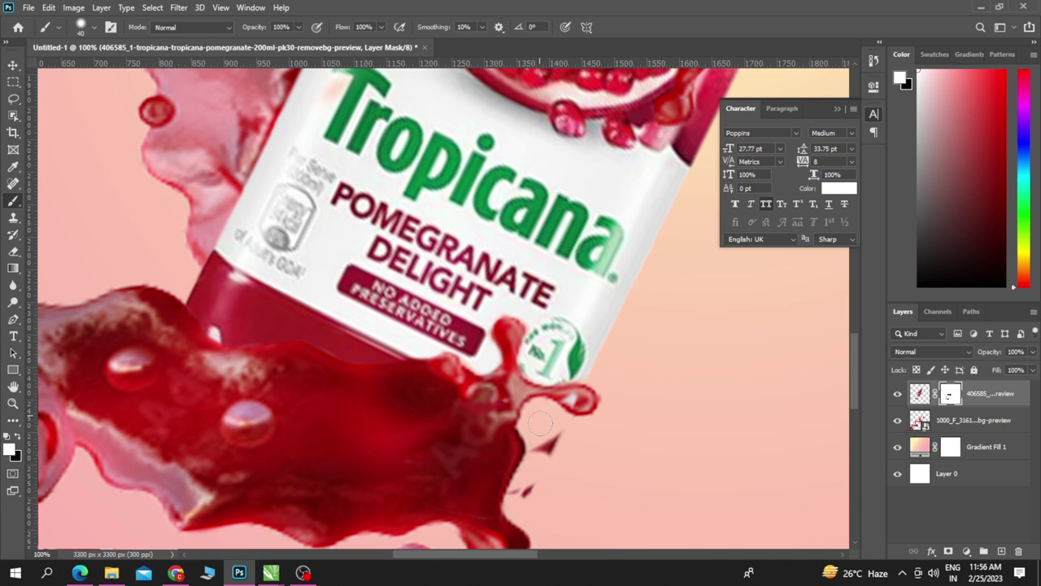
# Reveal the red droplet beside the badge and refine its edge with a size-30 brush.
pyautogui.moveTo(540, 422)
pyautogui.mouseDown()
pyautogui.moveTo(552, 415)
pyautogui.moveTo(548, 429)
pyautogui.mouseUp()
pyautogui.press('[')
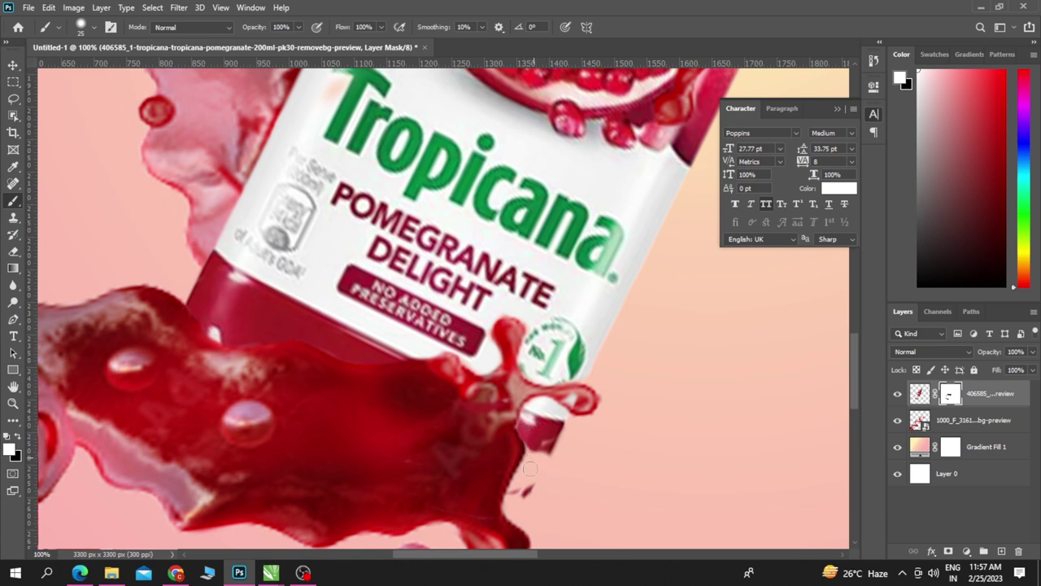
pyautogui.moveTo(530, 469)
pyautogui.mouseDown()
pyautogui.moveTo(529, 484)
pyautogui.moveTo(518, 478)
pyautogui.mouseUp()
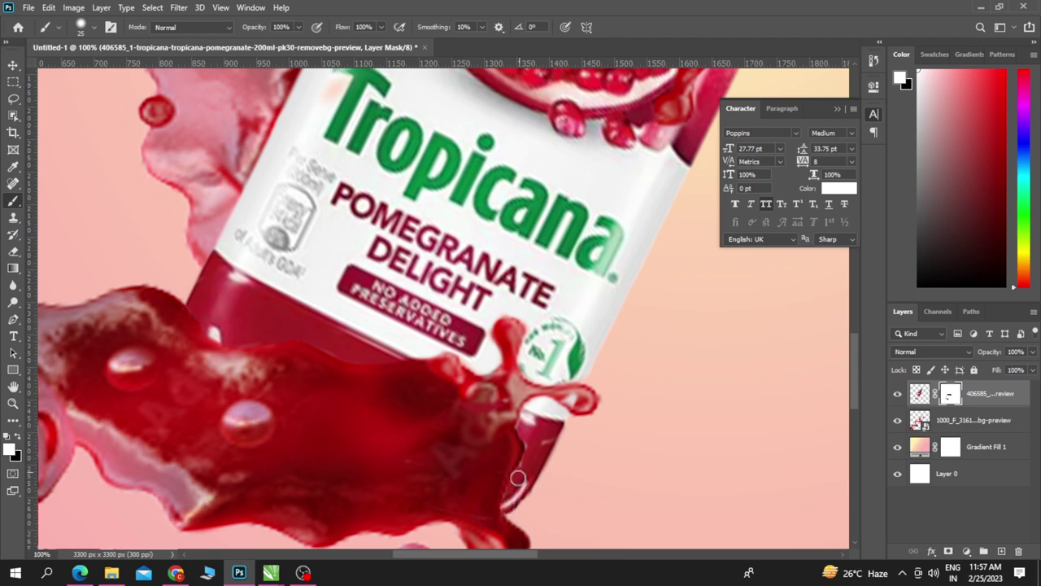
pyautogui.moveTo(530, 440); pyautogui.dragTo(518, 454)
pyautogui.scroll(-2, 543, 318)
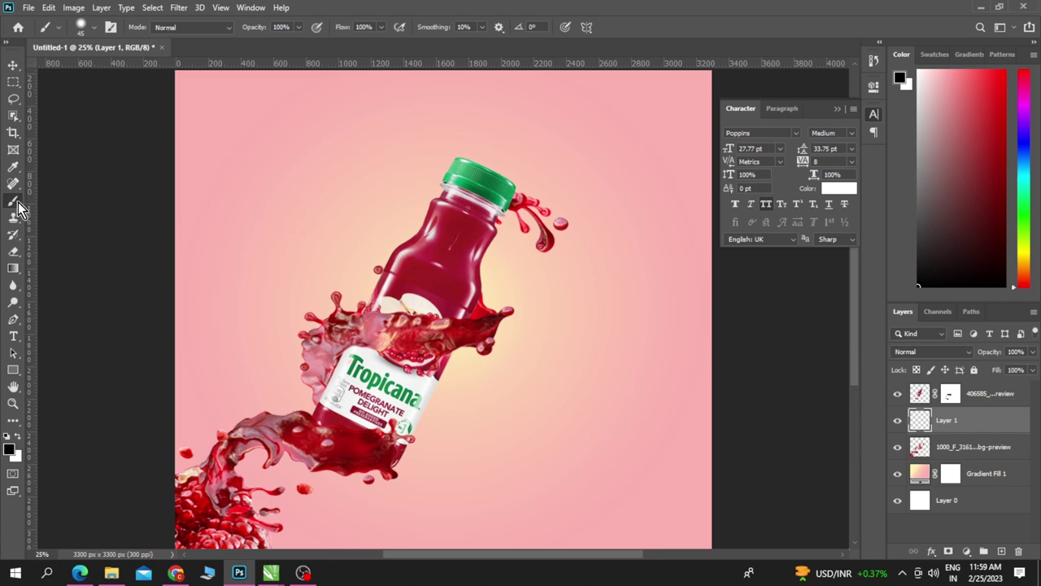
# Keep the Brush tool, zoom into the bottle's splash, and set brush hardness to 0%.
pyautogui.rightClick(13, 201)
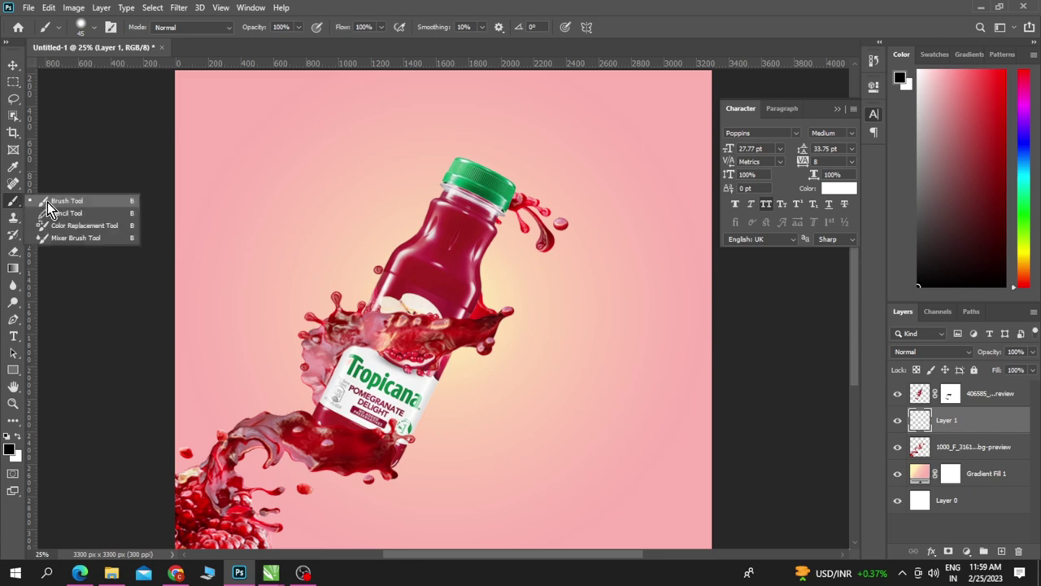
pyautogui.click(65, 203)
pyautogui.scroll(3, 362, 362)
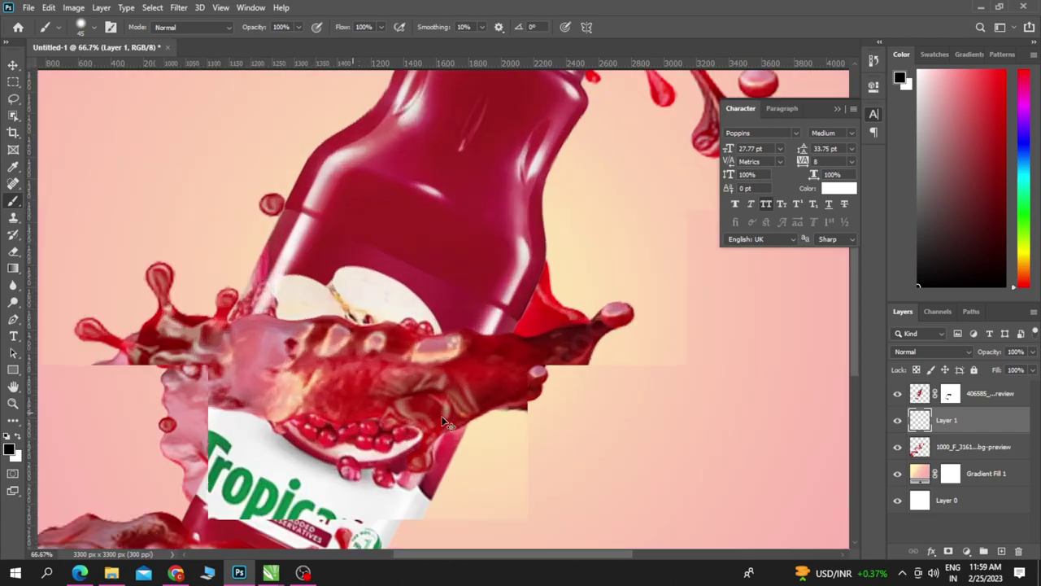
pyautogui.moveTo(381, 364); pyautogui.dragTo(437, 290)
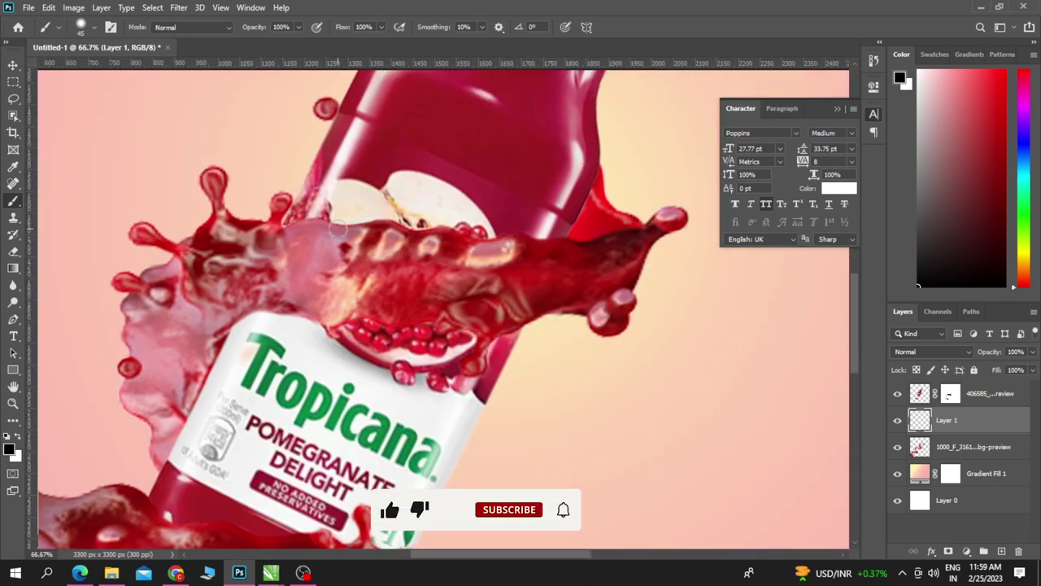
pyautogui.click(80, 27)
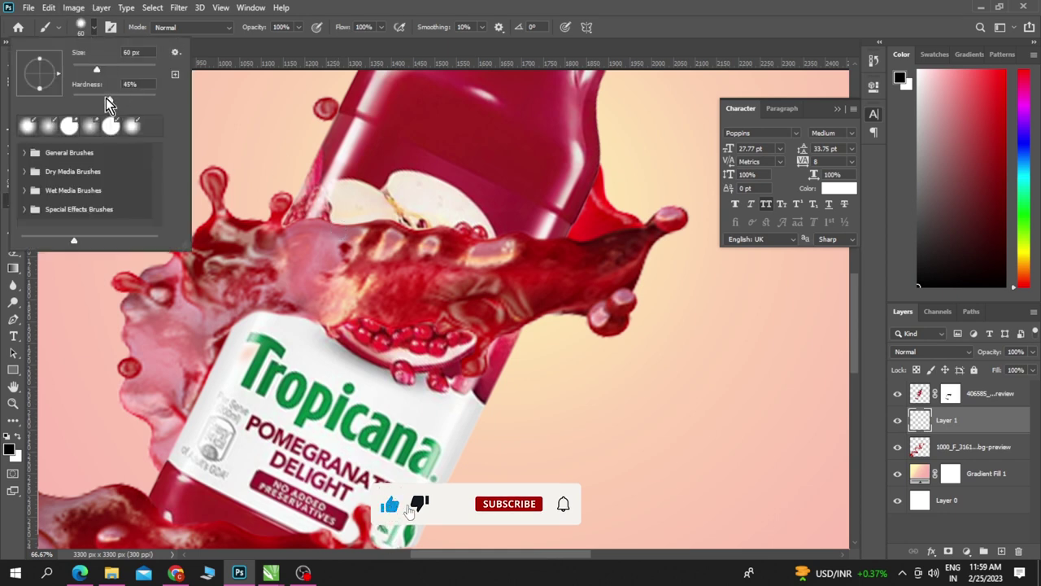
pyautogui.moveTo(120, 100); pyautogui.dragTo(97, 104)
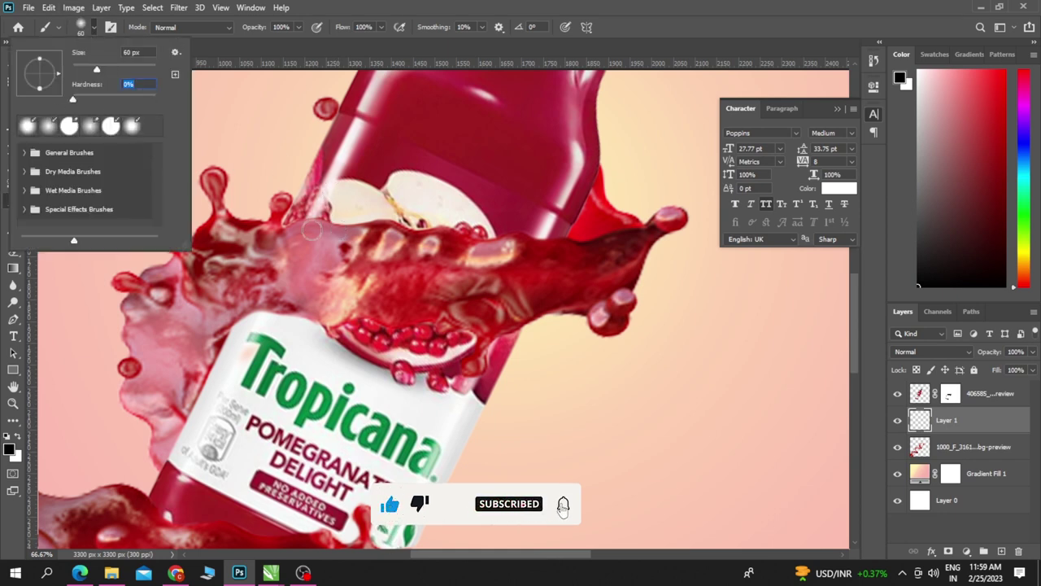
# Move Layer 1 below the splash layer and paint a dark stroke along the apple's lower edge.
pyautogui.moveTo(311, 224); pyautogui.dragTo(352, 228)
pyautogui.hotkey('ctrl', 'z')
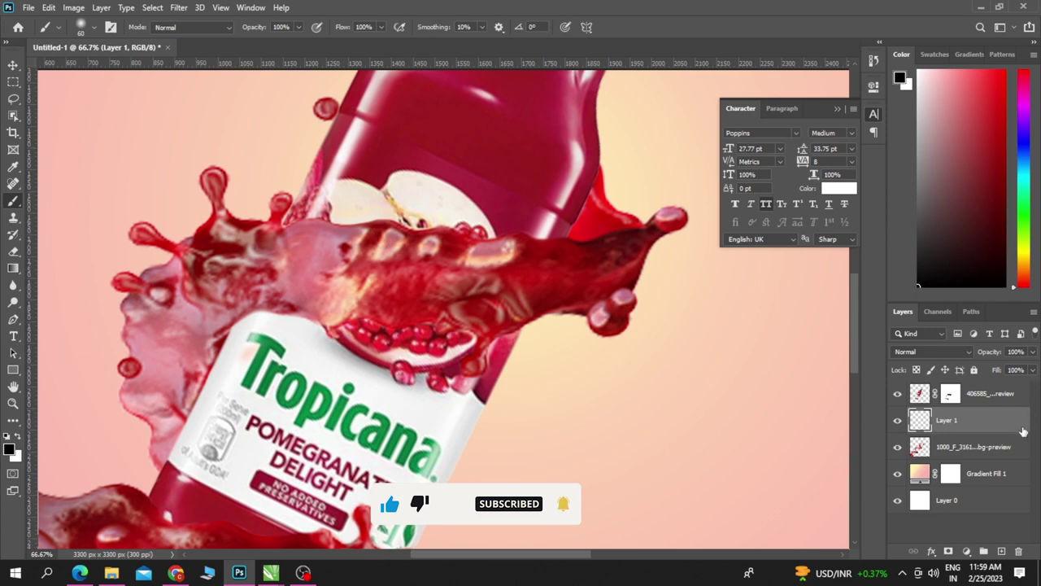
pyautogui.moveTo(333, 219); pyautogui.dragTo(439, 225)
pyautogui.hotkey('ctrl', 'z')
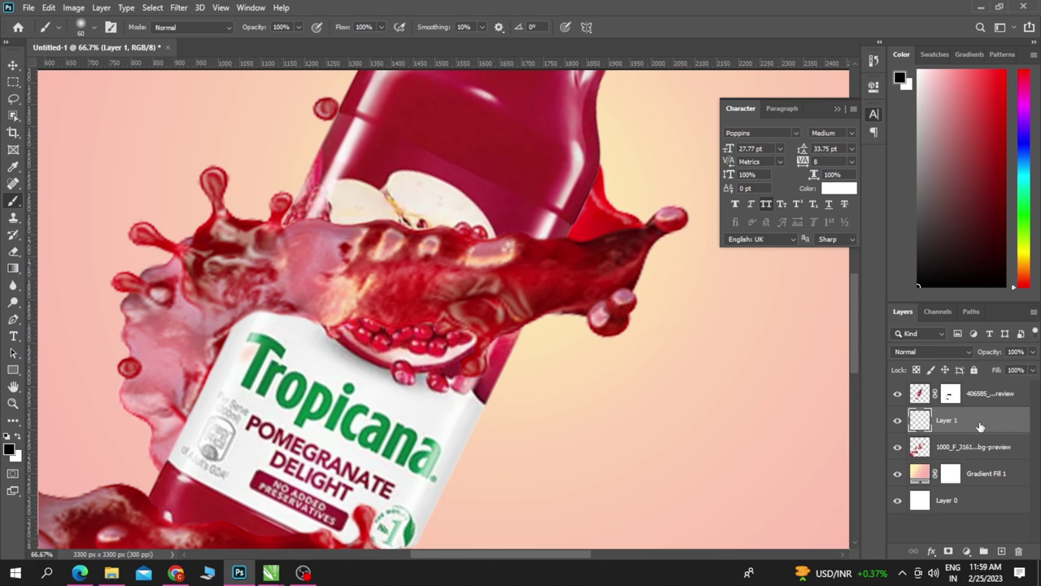
pyautogui.moveTo(980, 426); pyautogui.dragTo(979, 452)
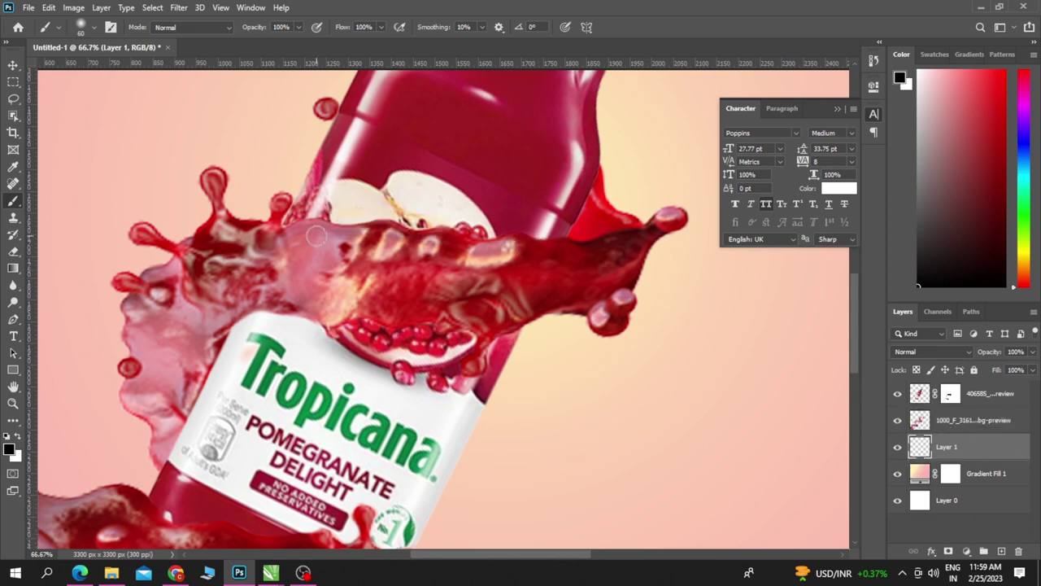
pyautogui.moveTo(316, 236); pyautogui.dragTo(410, 221)
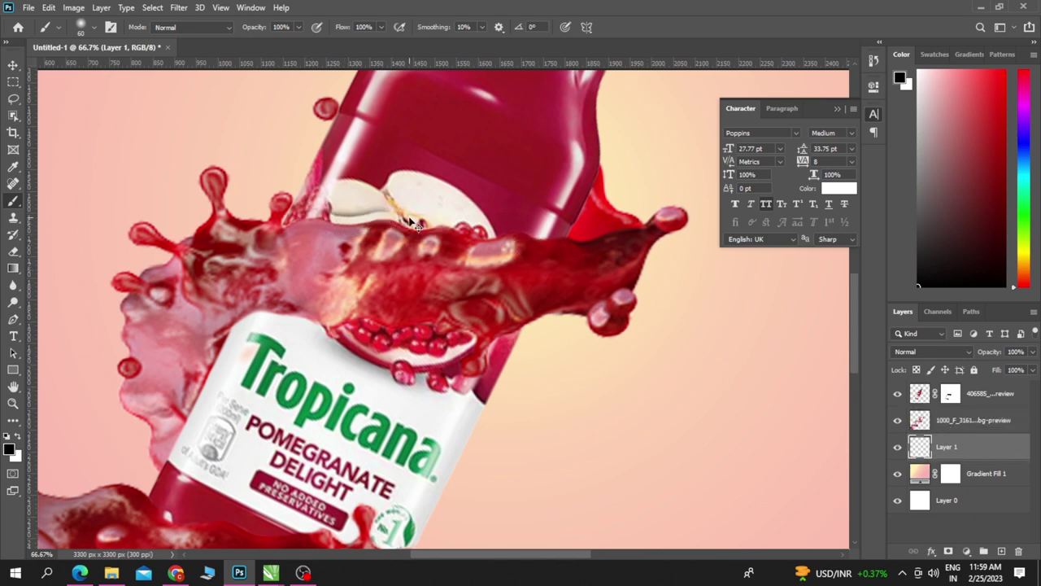
pyautogui.hotkey('ctrl', 'z')
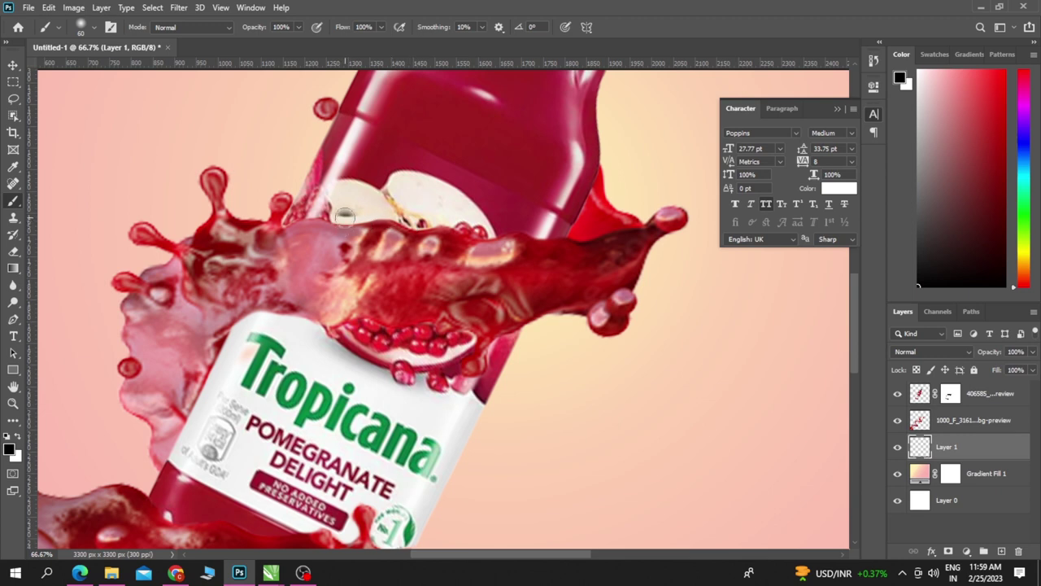
pyautogui.moveTo(344, 216); pyautogui.dragTo(437, 235)
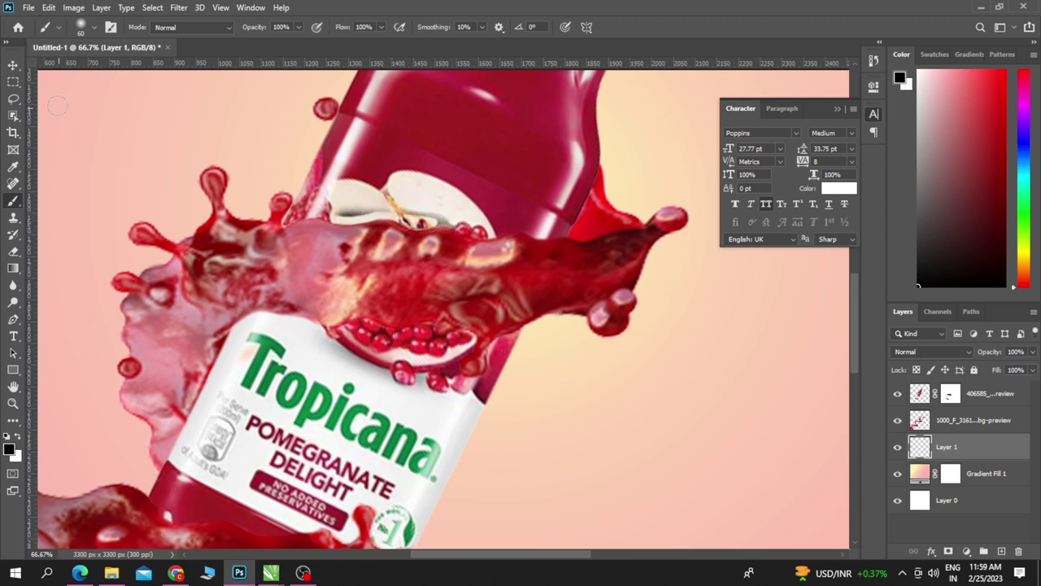
pyautogui.click(13, 64)
pyautogui.hotkey('ctrl', 'z')
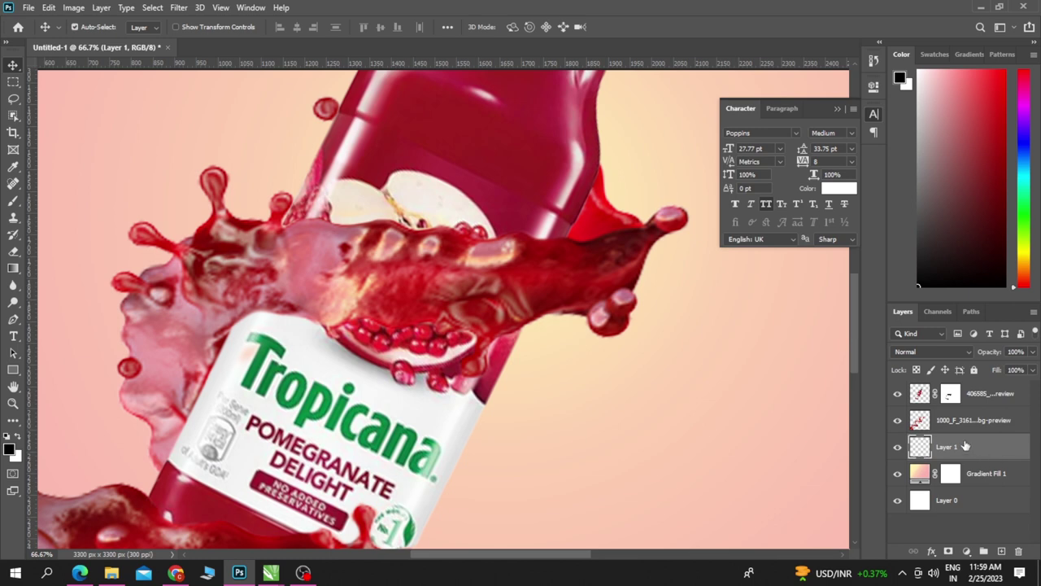
# Erase the red splash overlapping the bottle's left edge with a smaller eraser.
pyautogui.click(960, 423)
pyautogui.press('e')
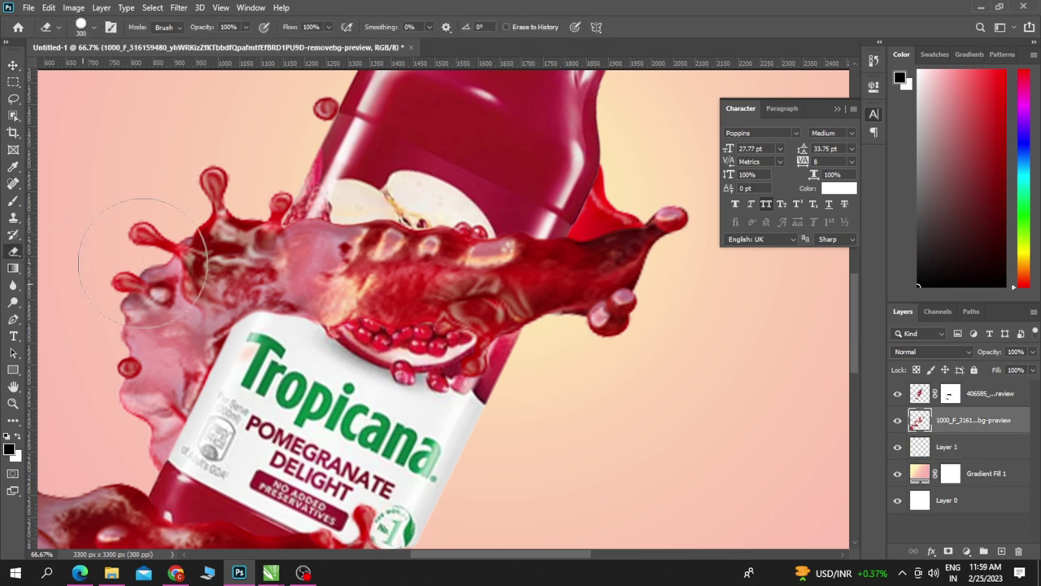
pyautogui.moveTo(330, 268); pyautogui.dragTo(341, 203)
pyautogui.press('[')
pyautogui.press('[')
pyautogui.press('[')
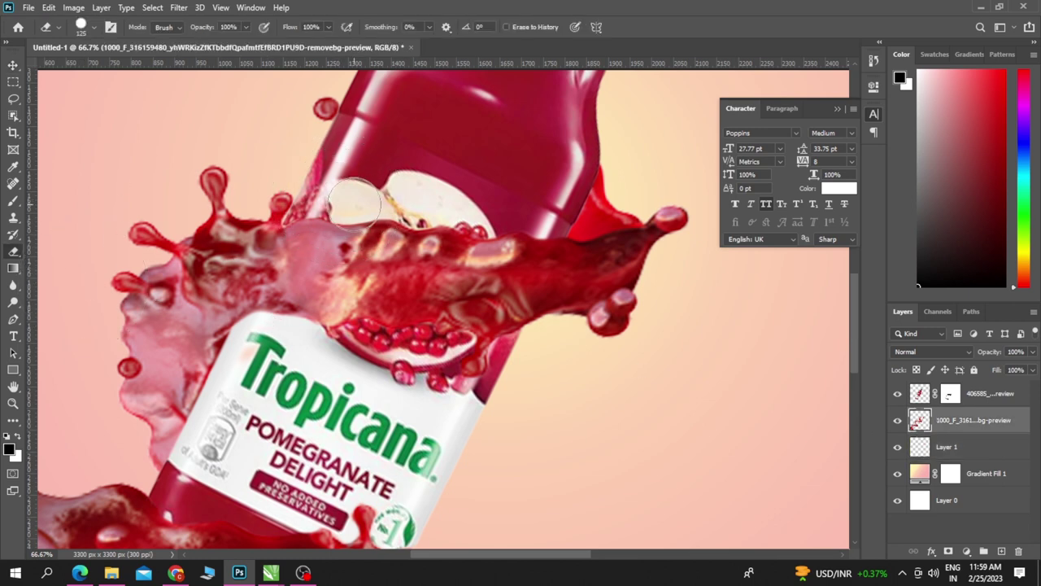
pyautogui.press('[')
pyautogui.press('[')
pyautogui.press('[')
pyautogui.moveTo(342, 210); pyautogui.dragTo(301, 211)
# Brush over the splash on Layer 1 to lighten it, then zoom out.
pyautogui.click(982, 445)
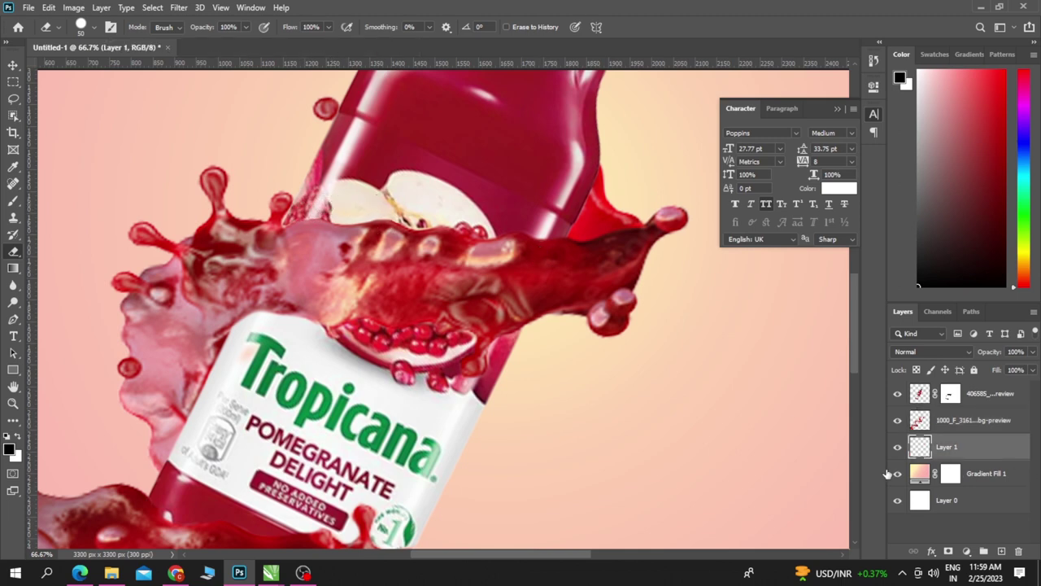
pyautogui.press('b')
pyautogui.moveTo(300, 228); pyautogui.dragTo(599, 245)
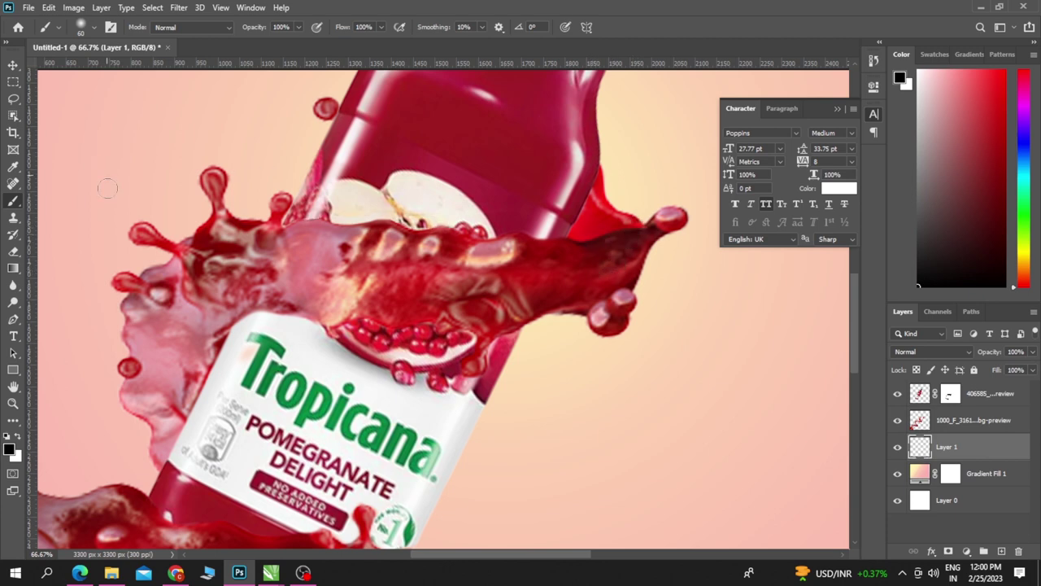
pyautogui.hotkey('ctrl', '-')
pyautogui.hotkey('ctrl', '-')
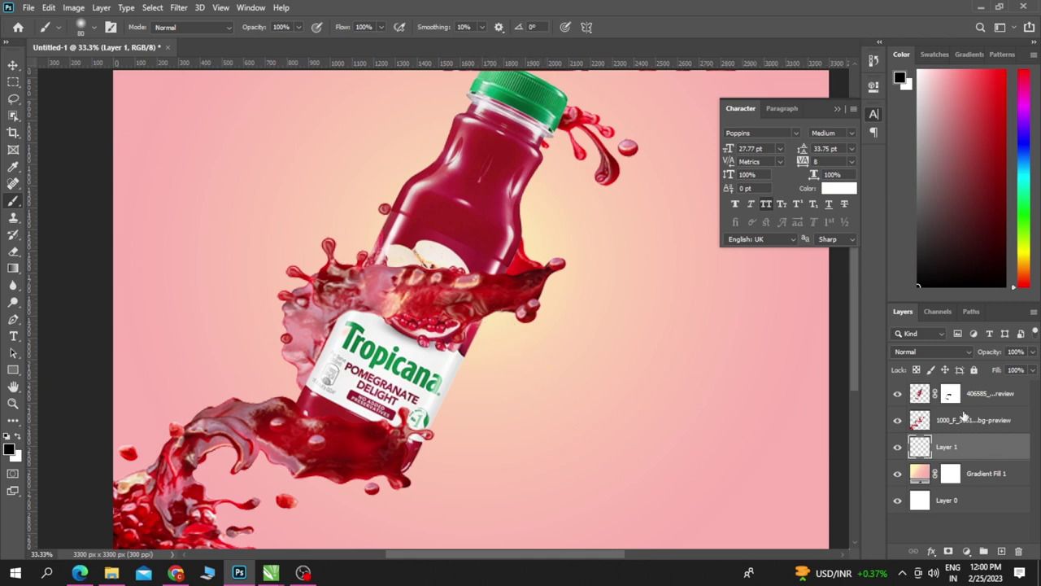
# Paint a black shadow on new Layer 2 along the bottle's right edge, below the bottle, at 24% opacity.
pyautogui.click(978, 397)
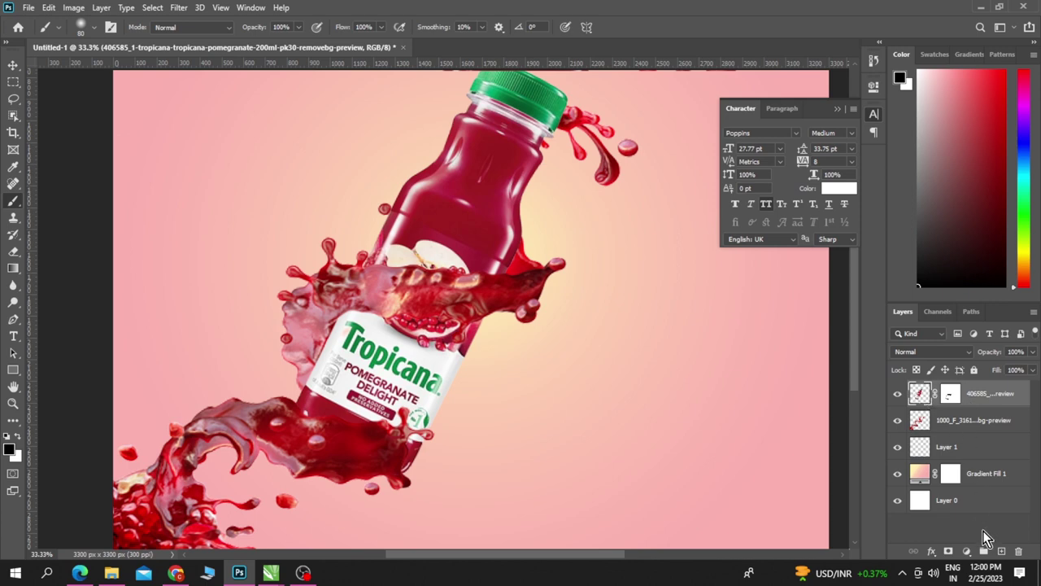
pyautogui.click(1002, 553)
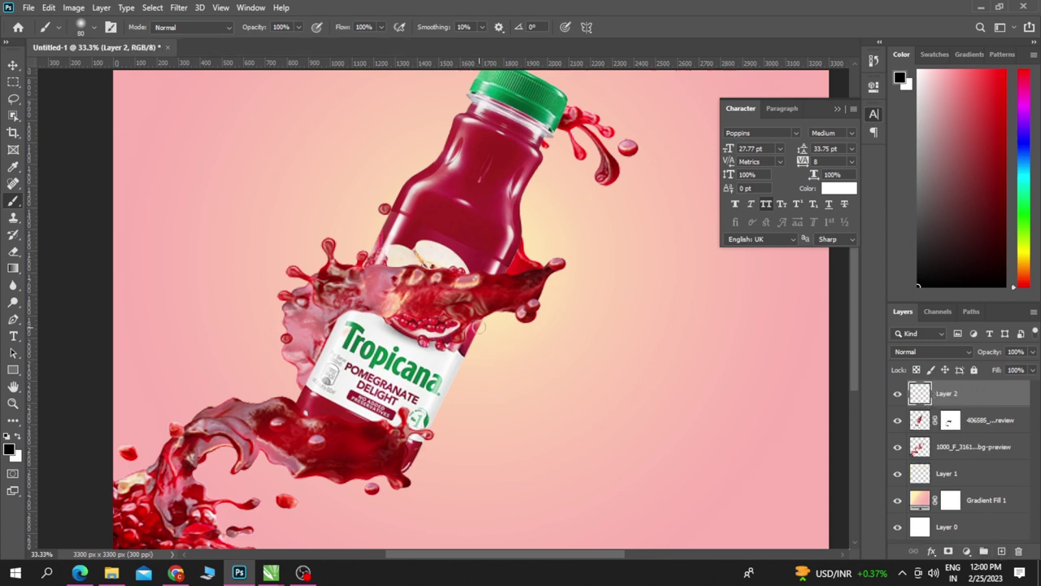
pyautogui.moveTo(480, 315); pyautogui.dragTo(402, 474)
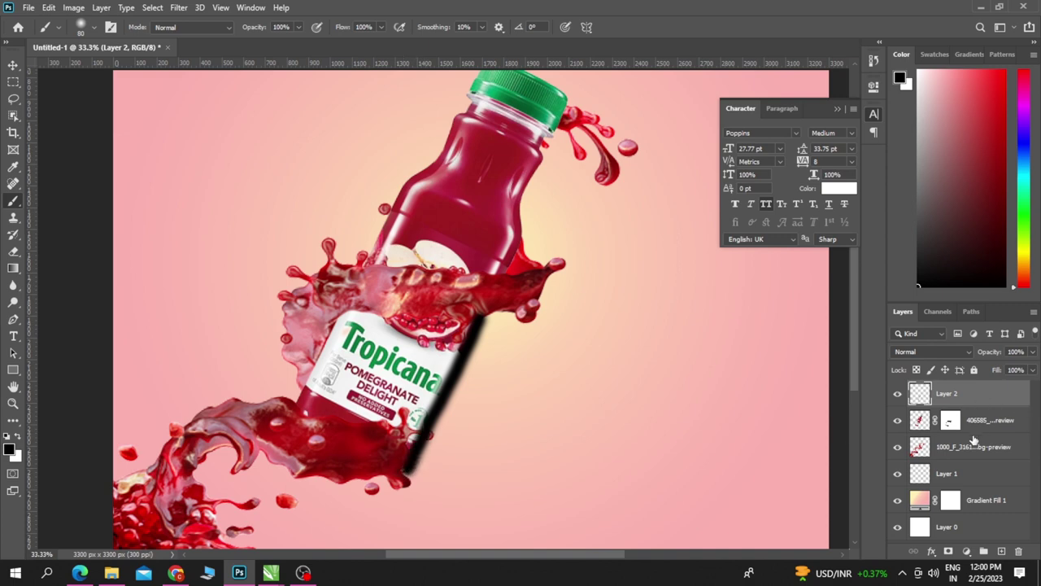
pyautogui.moveTo(973, 439); pyautogui.dragTo(948, 431)
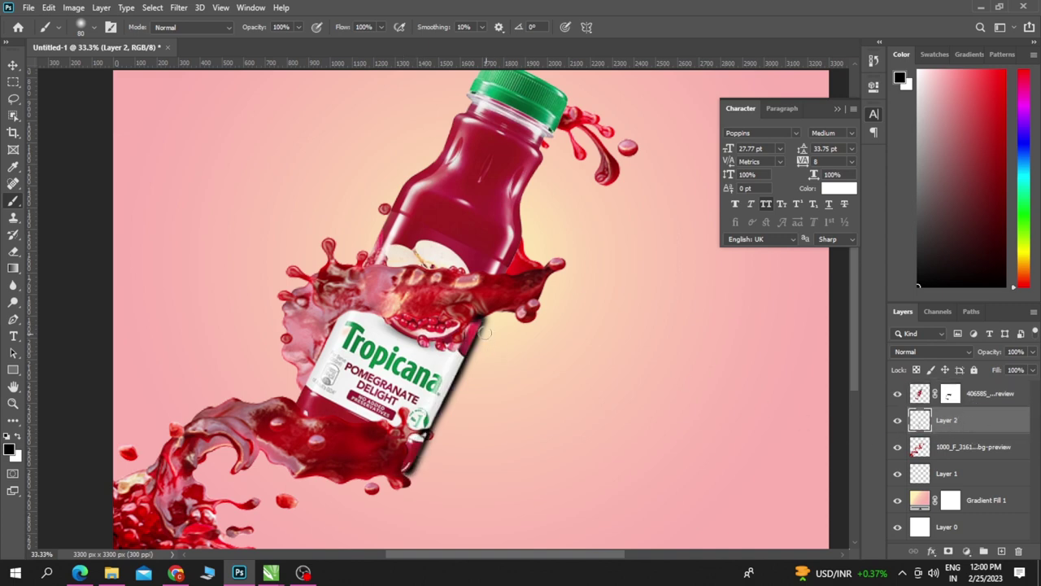
pyautogui.click(1032, 351)
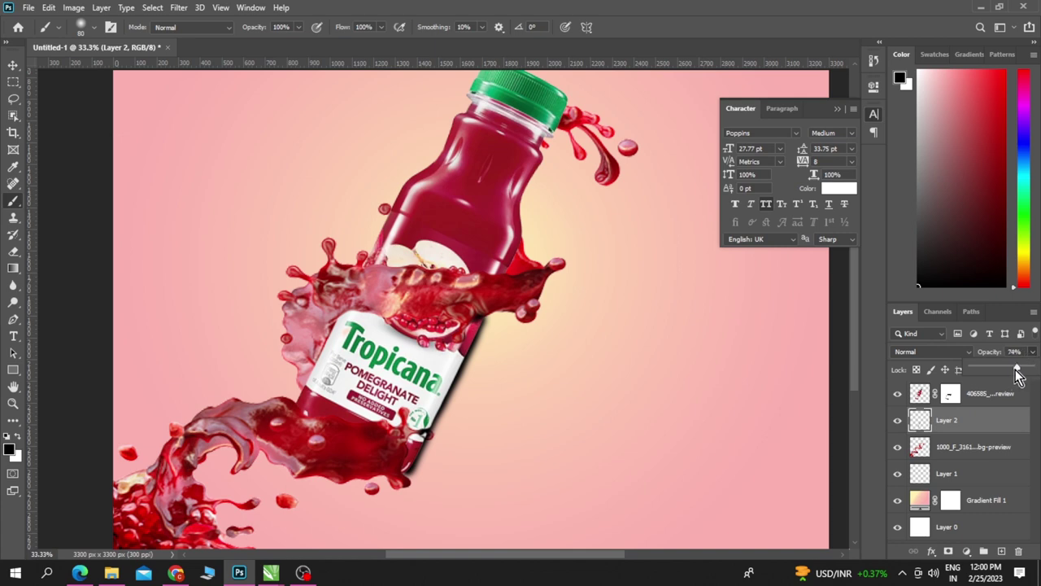
pyautogui.moveTo(1019, 368); pyautogui.dragTo(987, 373)
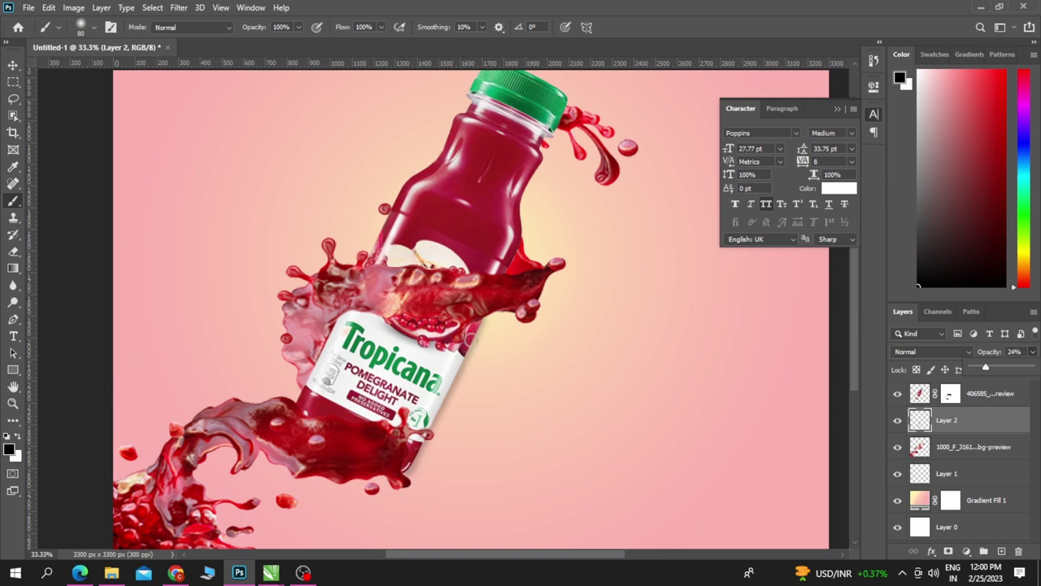
pyautogui.click(472, 334)
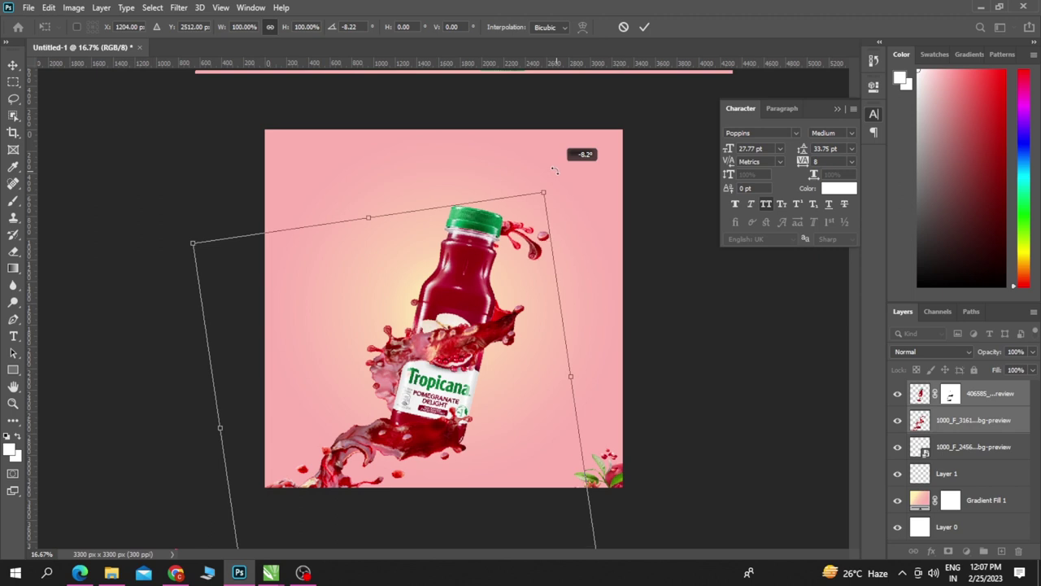
# Rotate the bottle and splash to 3.5°, shift them up and right, and commit.
pyautogui.moveTo(553, 170); pyautogui.dragTo(621, 200)
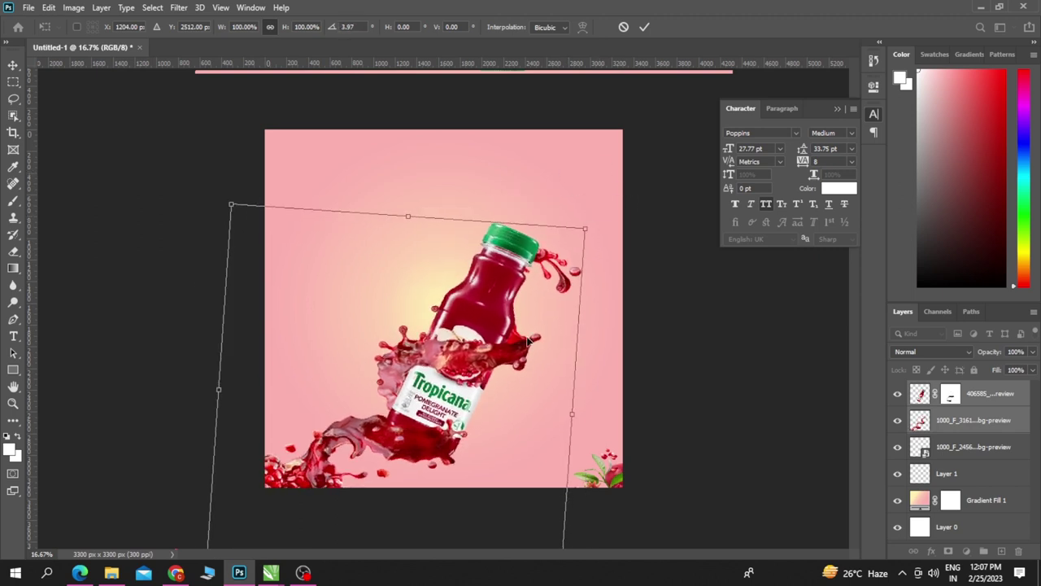
pyautogui.moveTo(529, 342); pyautogui.dragTo(527, 317)
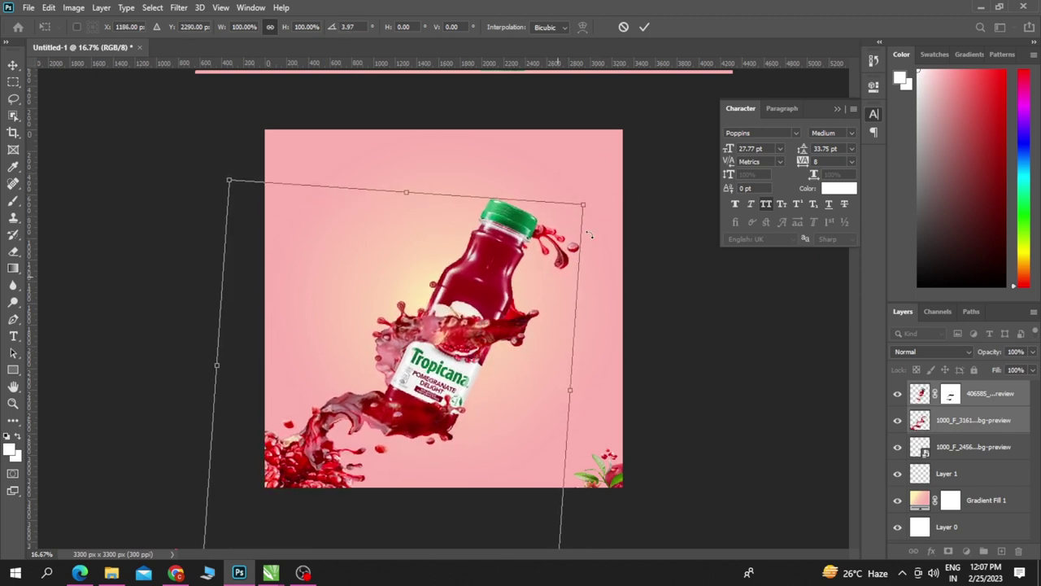
pyautogui.moveTo(590, 235); pyautogui.dragTo(598, 169)
pyautogui.moveTo(468, 328); pyautogui.dragTo(469, 340)
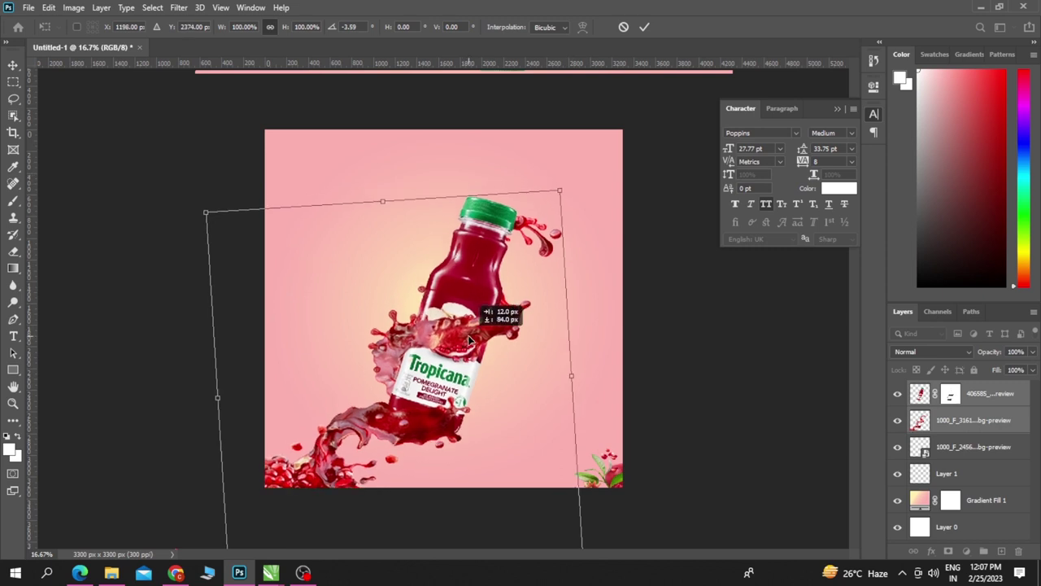
pyautogui.moveTo(637, 177); pyautogui.dragTo(643, 202)
pyautogui.moveTo(473, 382); pyautogui.dragTo(467, 370)
pyautogui.moveTo(604, 191); pyautogui.dragTo(643, 166)
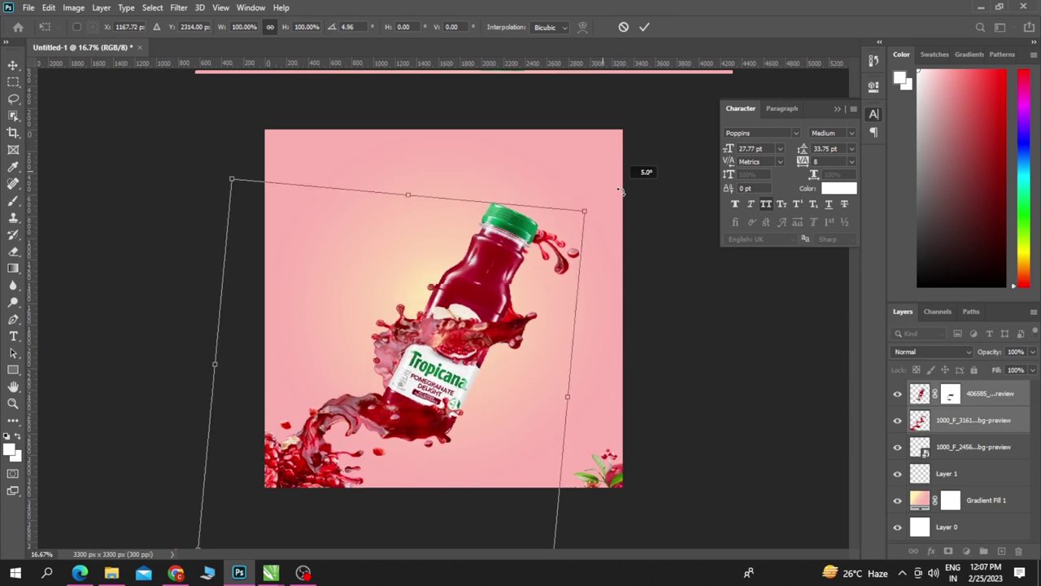
pyautogui.moveTo(501, 306); pyautogui.dragTo(515, 296)
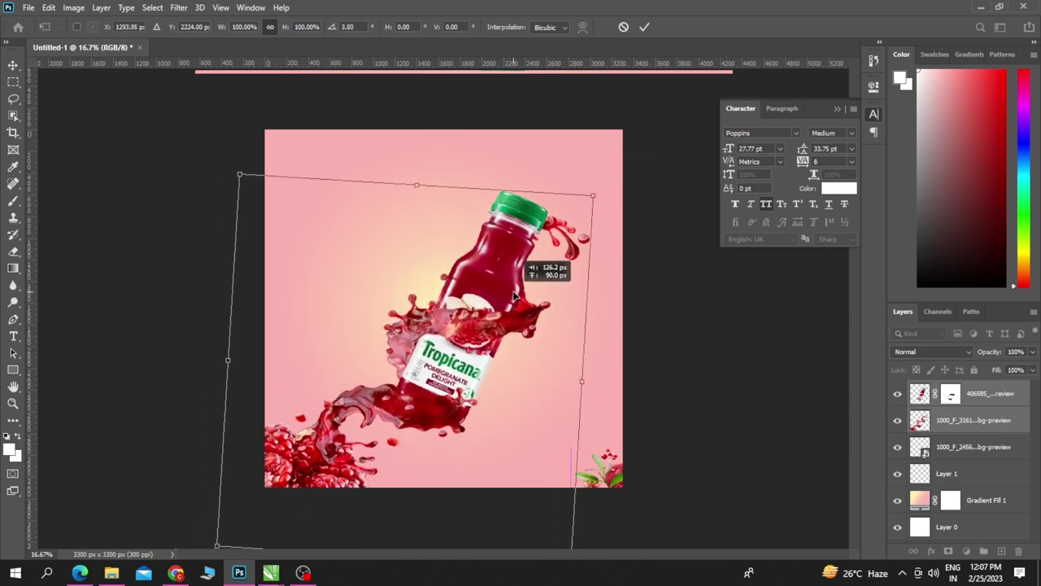
pyautogui.press('Return')
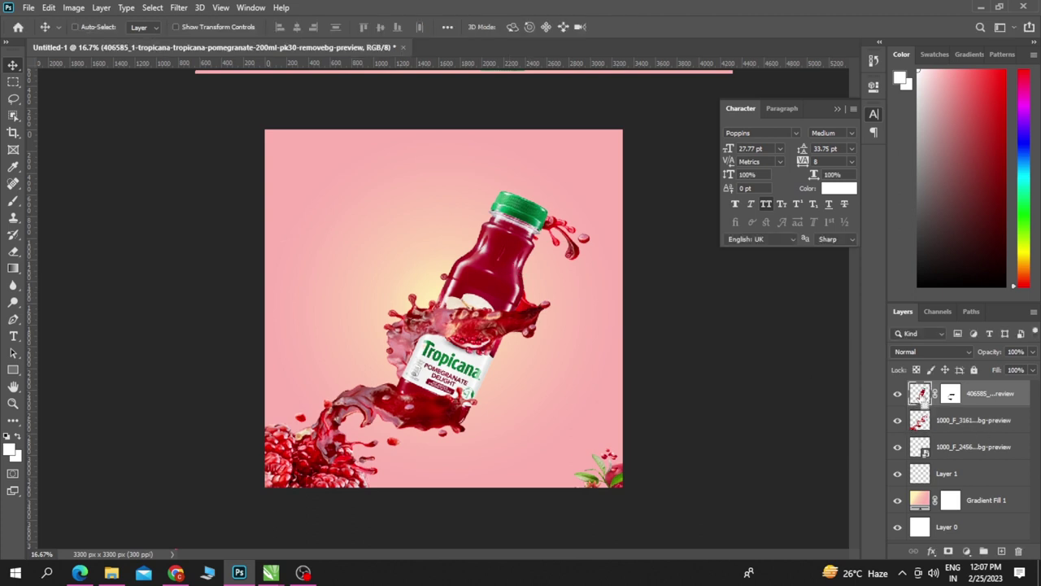
# Duplicate the bottle layer and delete the copy's layer mask.
pyautogui.hotkey('ctrl', 'j')
pyautogui.rightClick(952, 402)
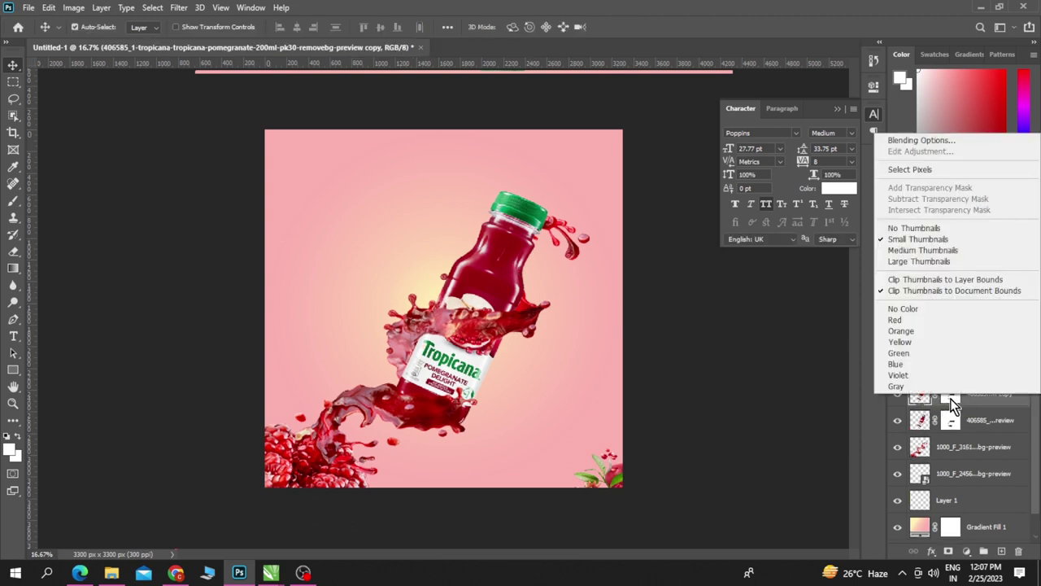
pyautogui.click(950, 397)
pyautogui.rightClick(952, 397)
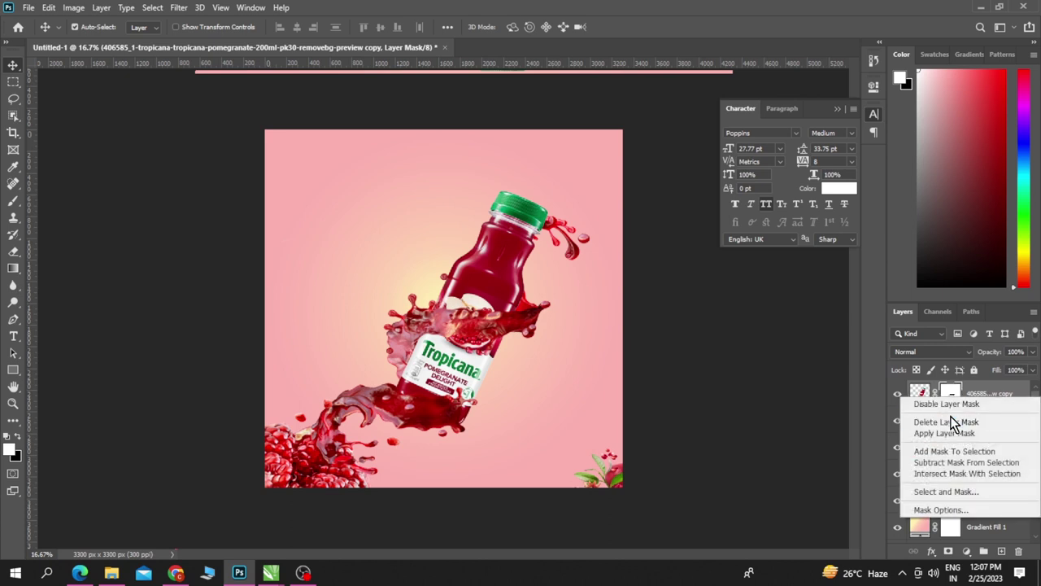
pyautogui.click(951, 422)
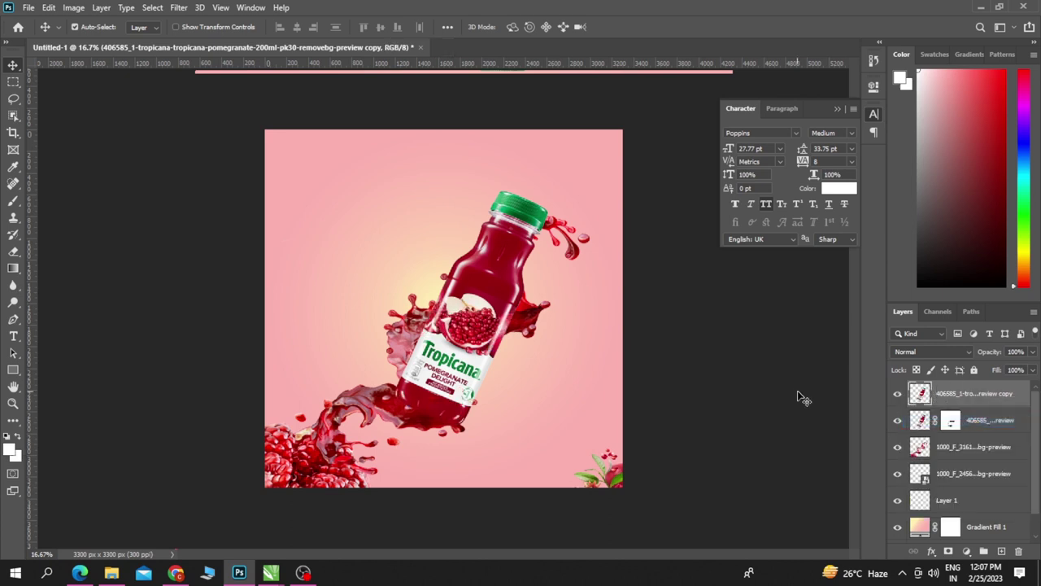
pyautogui.hotkey('ctrl', 'y')
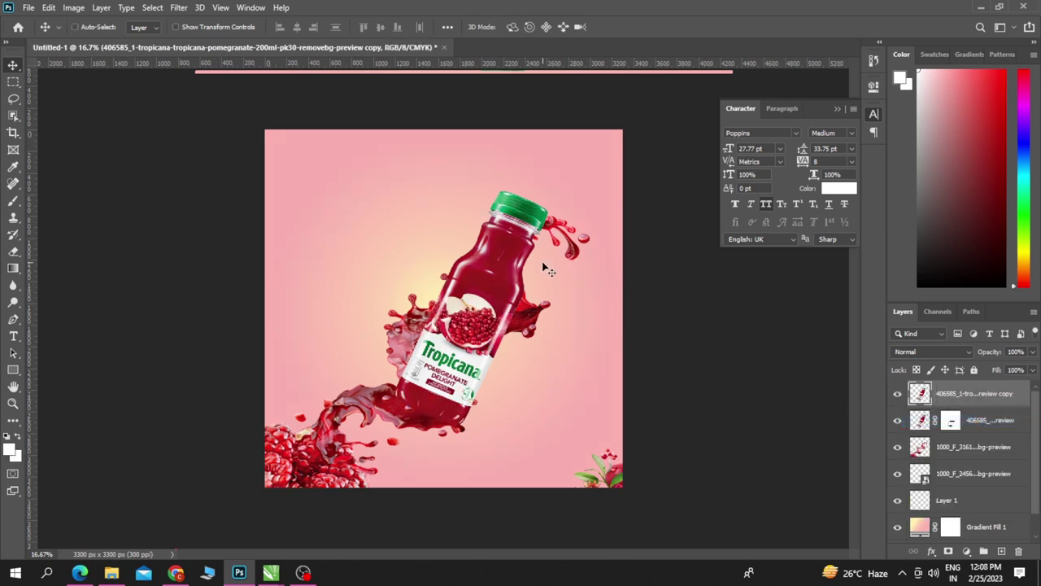
pyautogui.hotkey('ctrl', 'y')
# Rotate the bottle copy about -45°, move it up-left, and place it beneath the other layers.
pyautogui.hotkey('ctrl', 't')
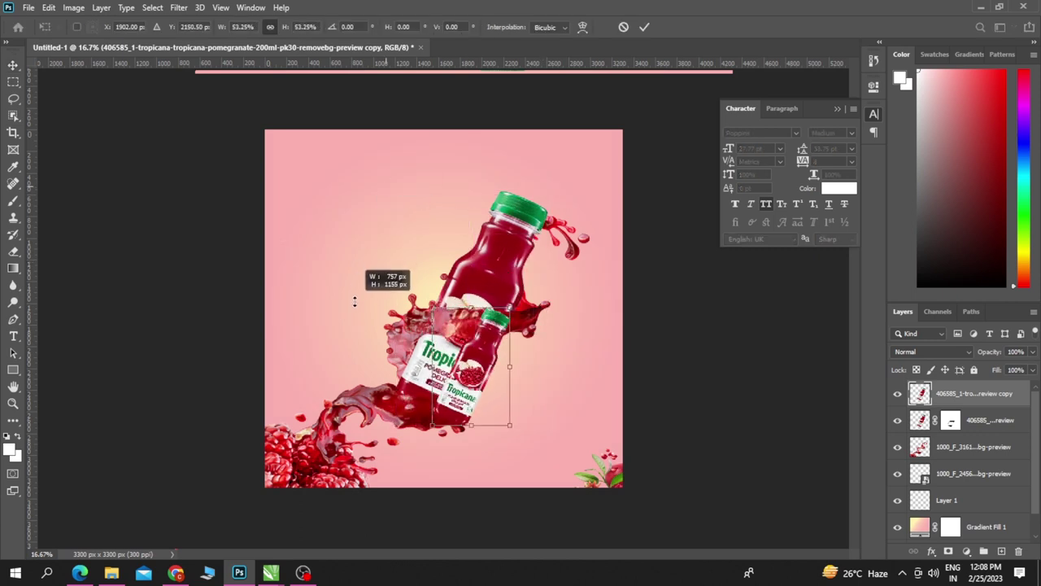
pyautogui.moveTo(381, 153); pyautogui.dragTo(346, 252)
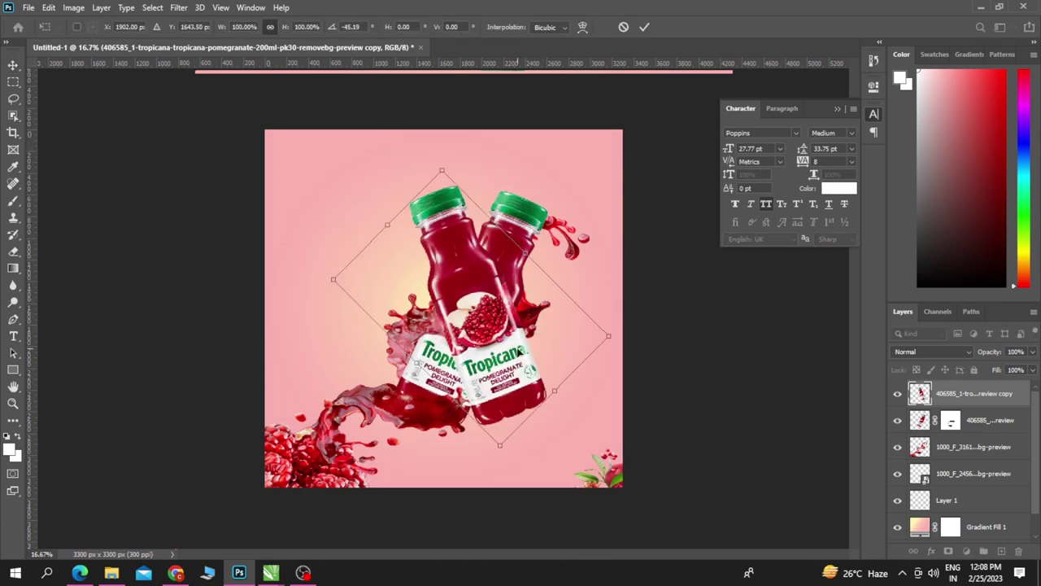
pyautogui.moveTo(464, 325); pyautogui.dragTo(415, 293)
pyautogui.press('Return')
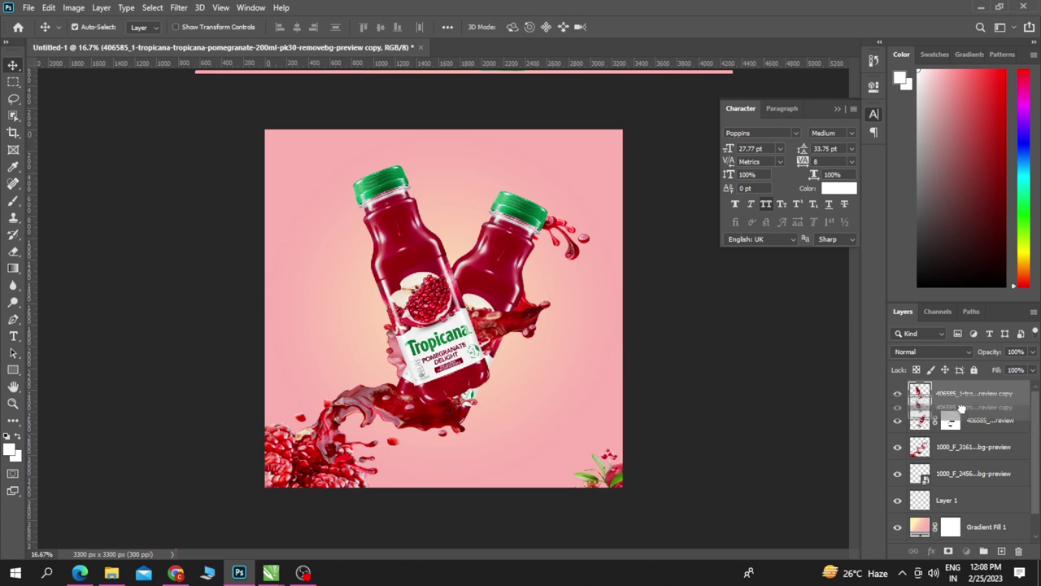
pyautogui.moveTo(973, 394); pyautogui.dragTo(955, 478)
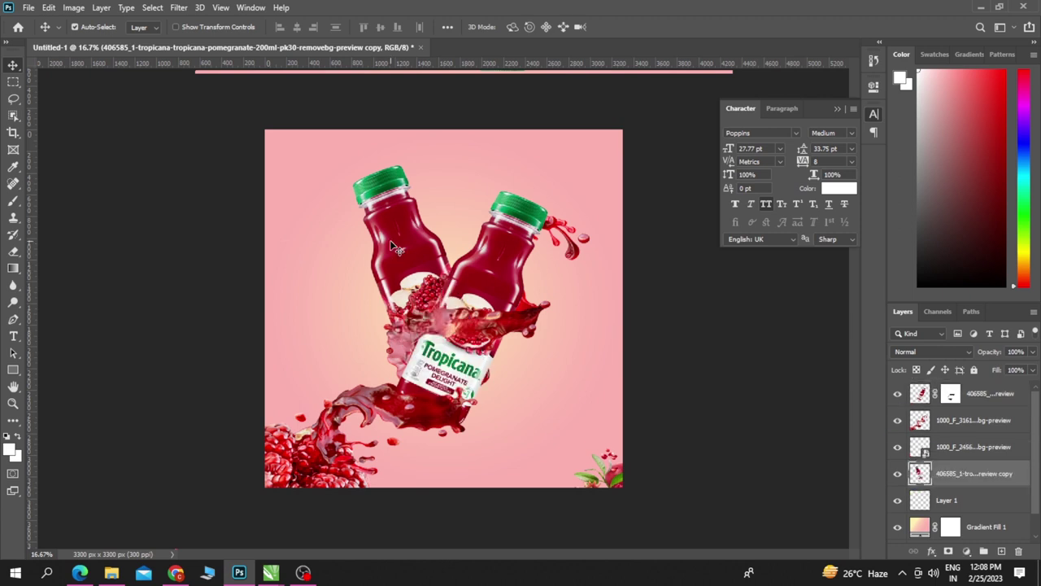
pyautogui.moveTo(397, 260); pyautogui.dragTo(396, 246)
# Scale the back bottle to about 63%, tilt it slightly, and nudge it into place.
pyautogui.hotkey('ctrl', 't')
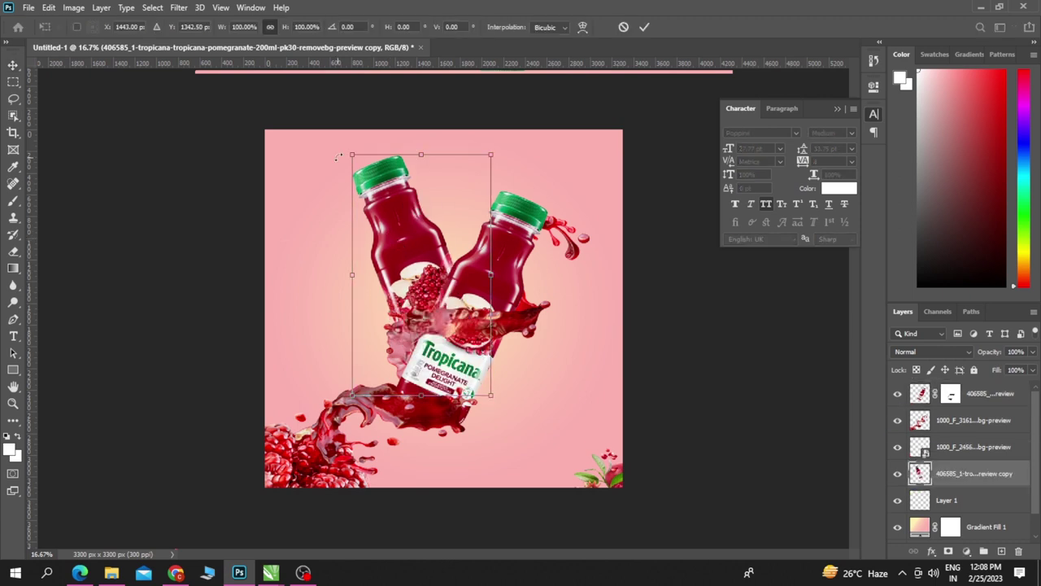
pyautogui.moveTo(345, 153)
pyautogui.mouseDown()
pyautogui.moveTo(413, 218)
pyautogui.moveTo(446, 210)
pyautogui.mouseUp()
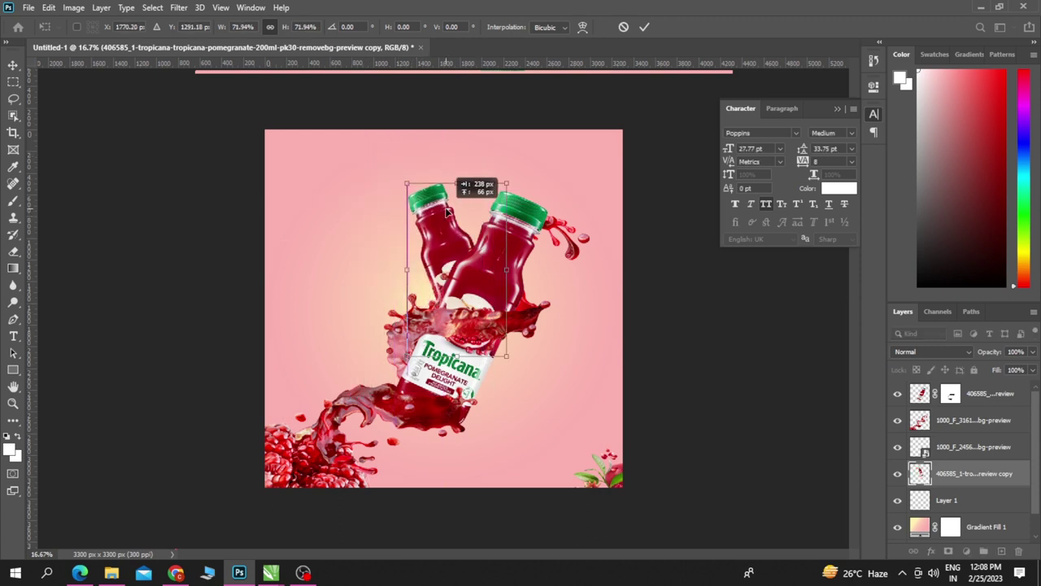
pyautogui.moveTo(404, 178); pyautogui.dragTo(418, 204)
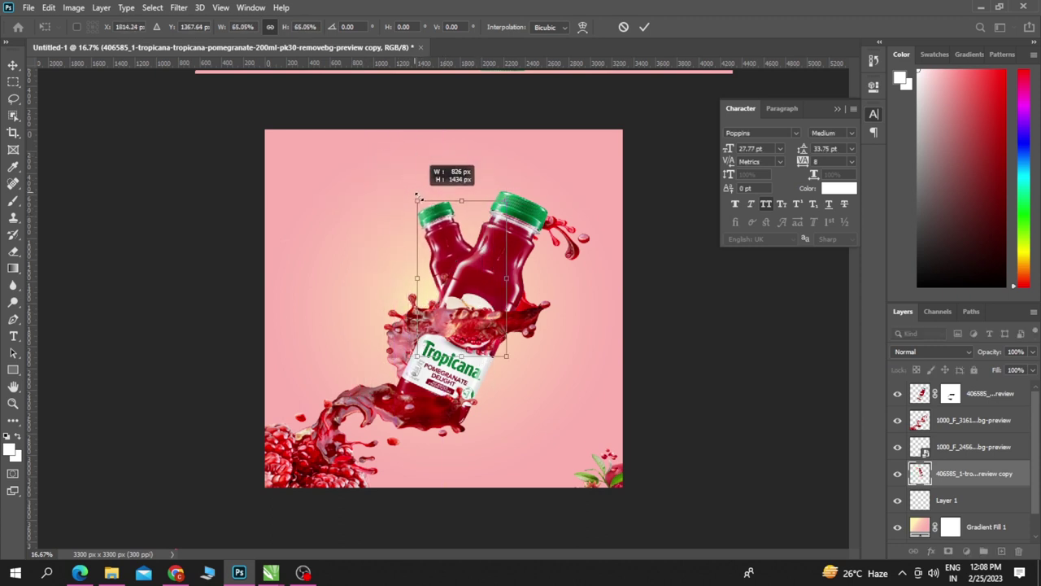
pyautogui.moveTo(452, 236); pyautogui.dragTo(439, 221)
pyautogui.moveTo(559, 185); pyautogui.dragTo(572, 202)
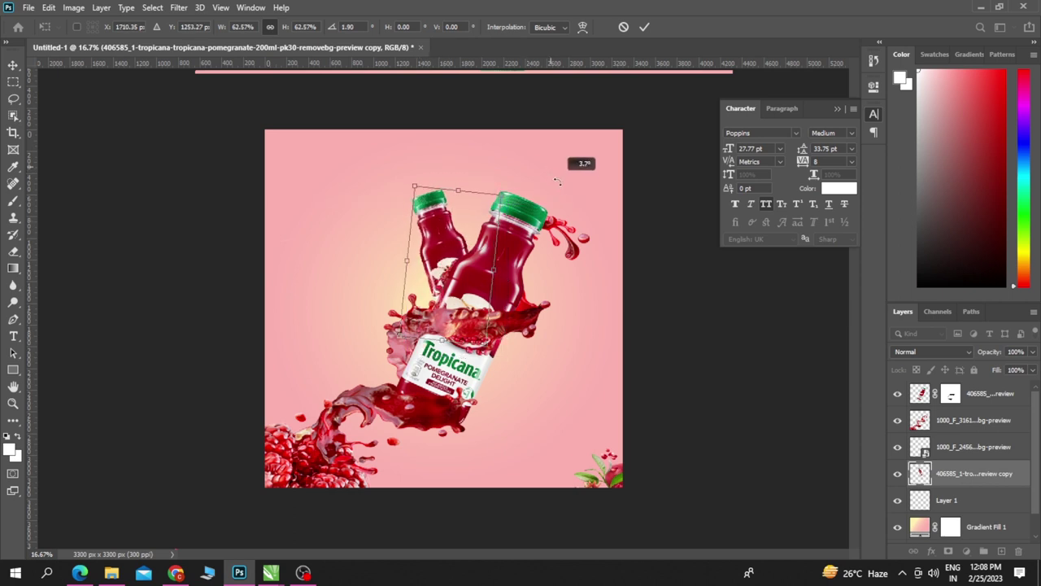
pyautogui.moveTo(430, 214); pyautogui.dragTo(443, 231)
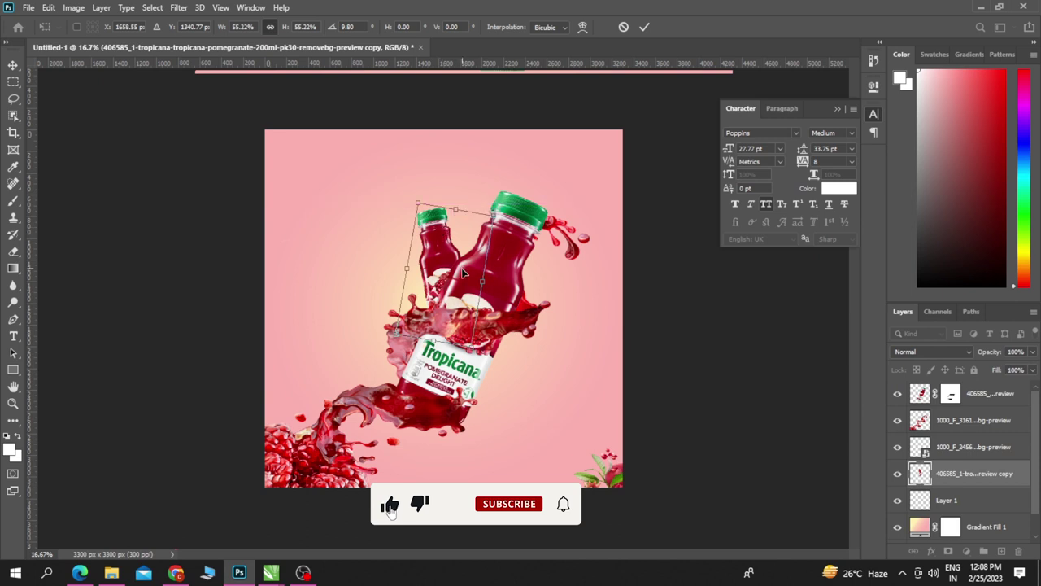
pyautogui.press('Return')
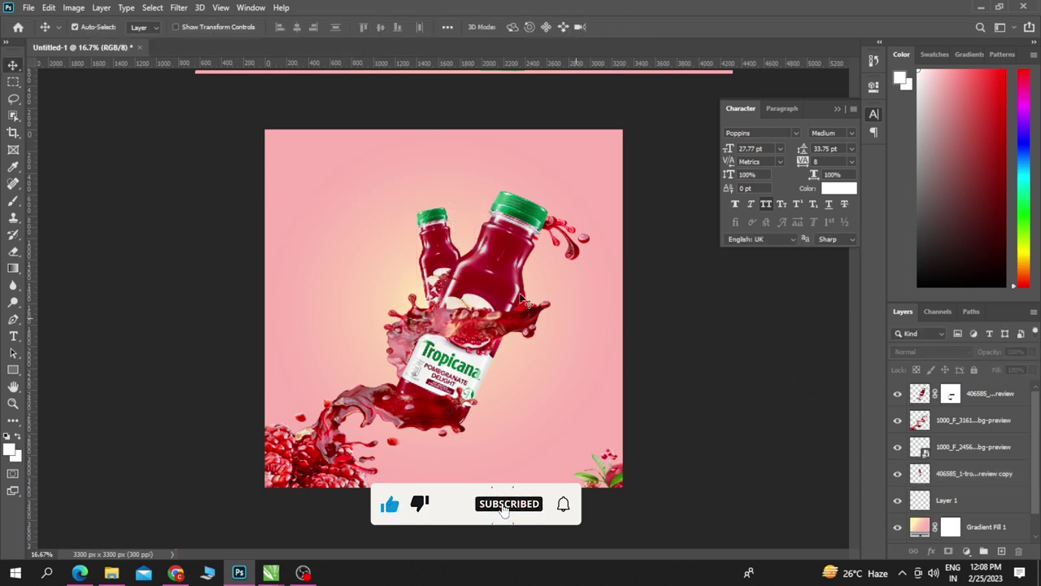
pyautogui.moveTo(457, 261); pyautogui.dragTo(454, 266)
pyautogui.click(724, 333)
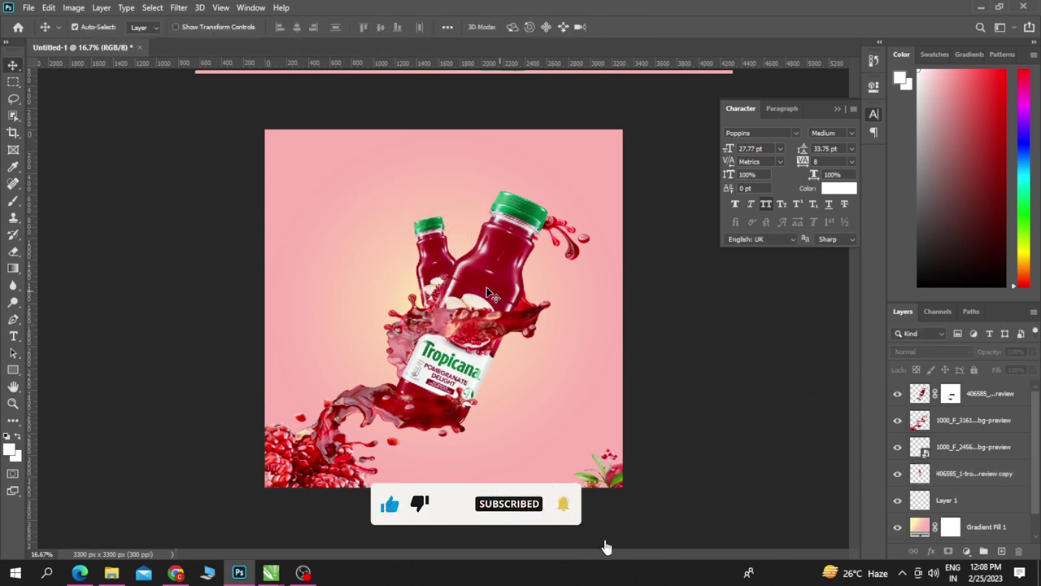
pyautogui.click(459, 285)
pyautogui.moveTo(429, 257); pyautogui.dragTo(432, 257)
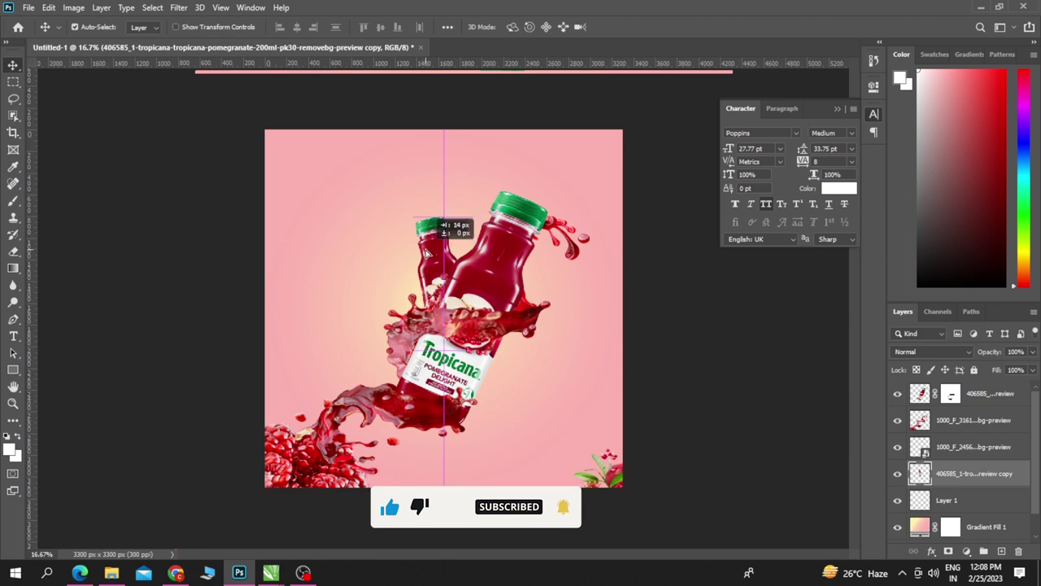
pyautogui.click(748, 366)
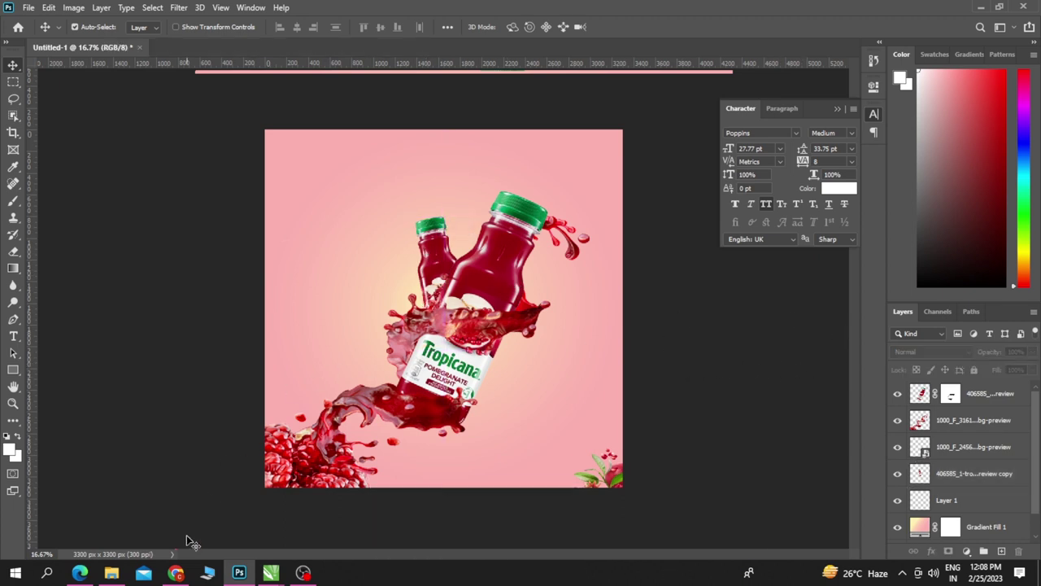
# Drag Tropicana-Logo-2007-1 from the source image folder into Photoshop.
pyautogui.click(112, 573)
pyautogui.click(449, 221)
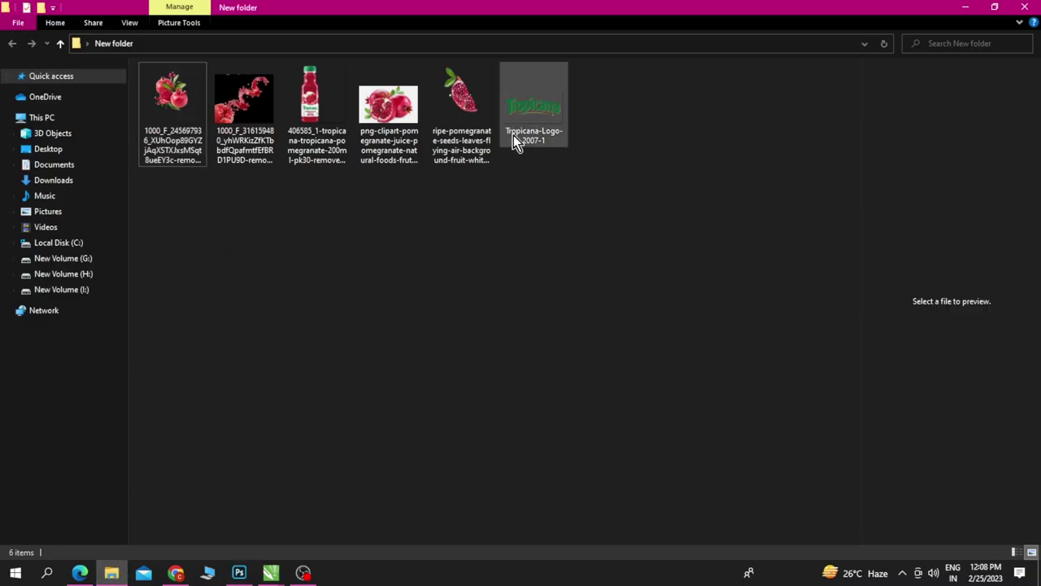
pyautogui.click(525, 134)
pyautogui.moveTo(535, 132)
pyautogui.mouseDown()
pyautogui.moveTo(262, 557)
pyautogui.moveTo(602, 402)
pyautogui.moveTo(616, 372)
pyautogui.moveTo(411, 260)
pyautogui.moveTo(365, 218)
pyautogui.moveTo(346, 229)
pyautogui.moveTo(488, 168)
pyautogui.mouseUp()
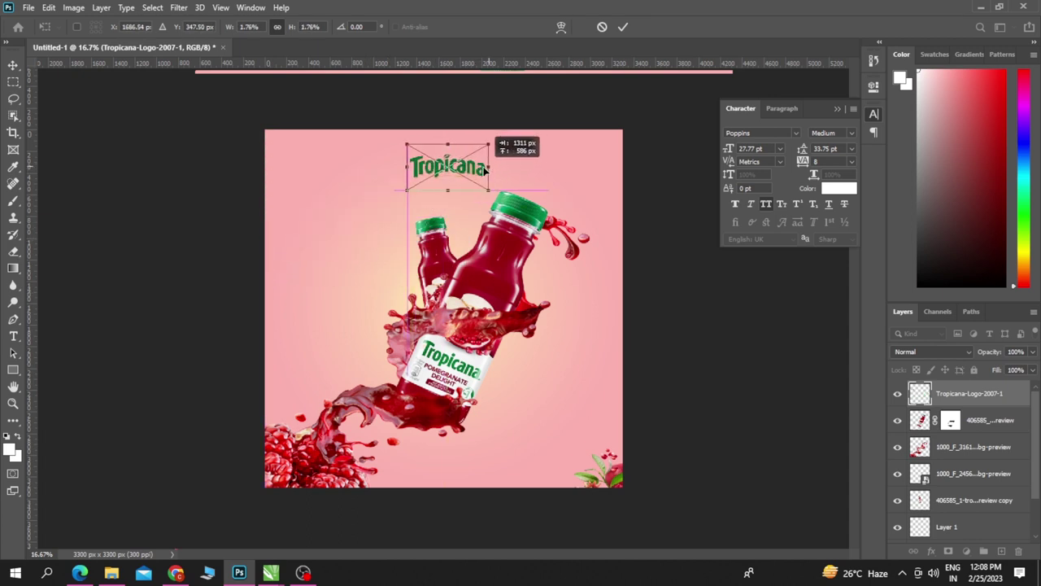
# Place the Tropicana logo and scale it up.
pyautogui.press('Return')
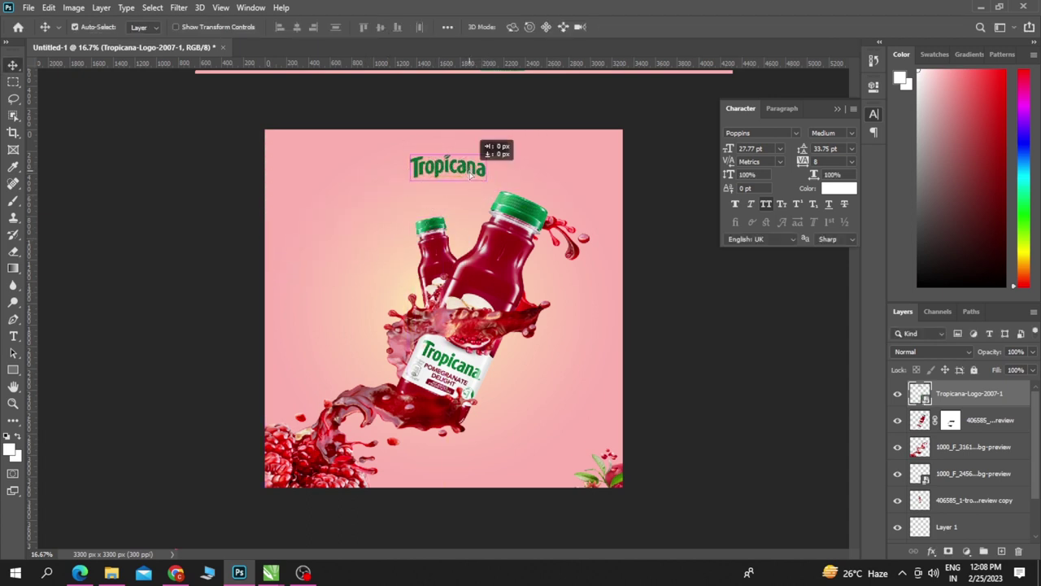
pyautogui.hotkey('ctrl', 't')
pyautogui.moveTo(486, 179); pyautogui.dragTo(520, 209)
pyautogui.moveTo(421, 177); pyautogui.dragTo(480, 183)
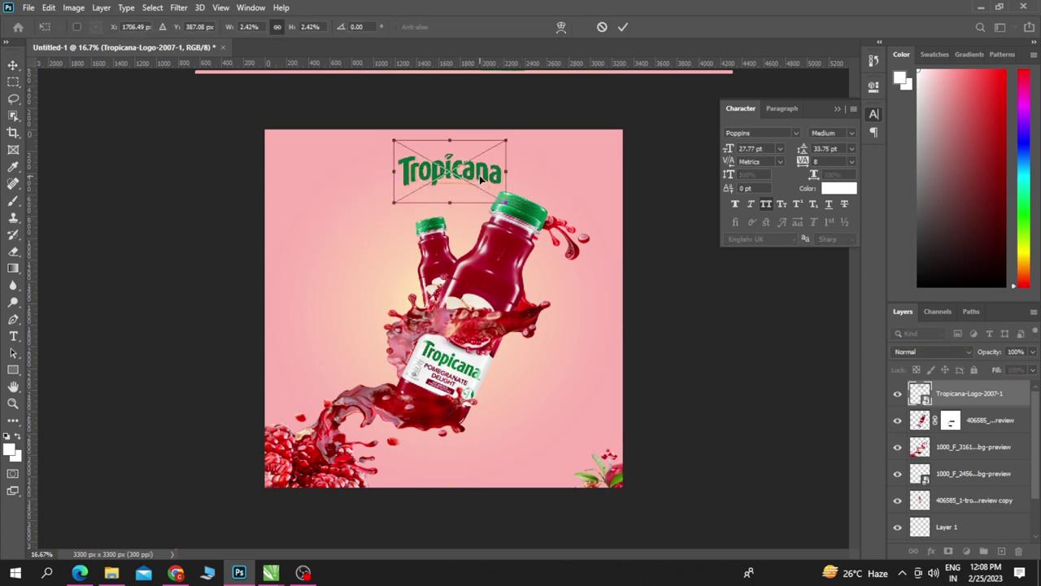
pyautogui.press('Return')
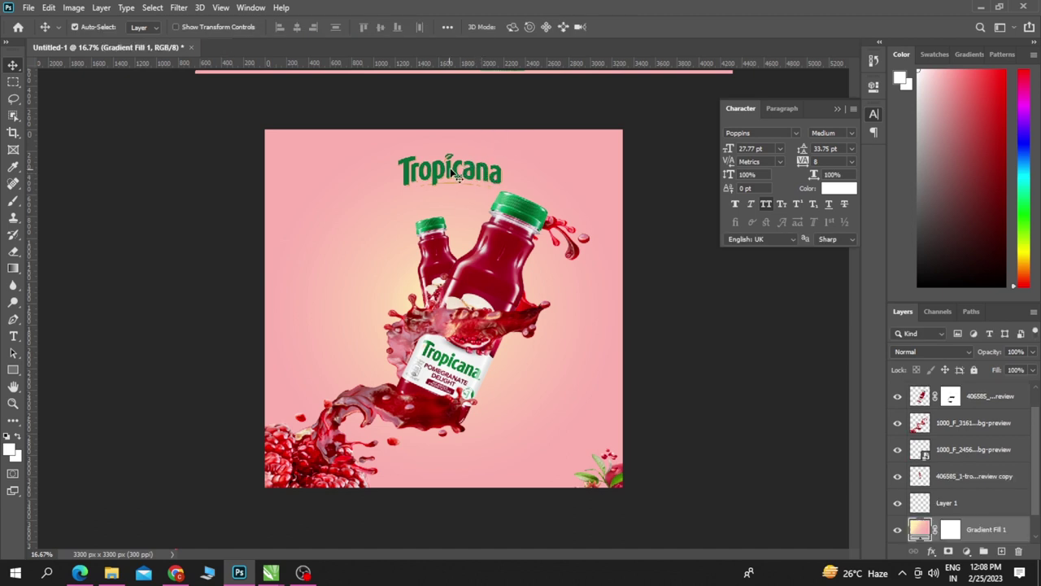
# Centre the logo near the top of the canvas above the bottles, nudging it upward.
pyautogui.moveTo(456, 169); pyautogui.dragTo(449, 167)
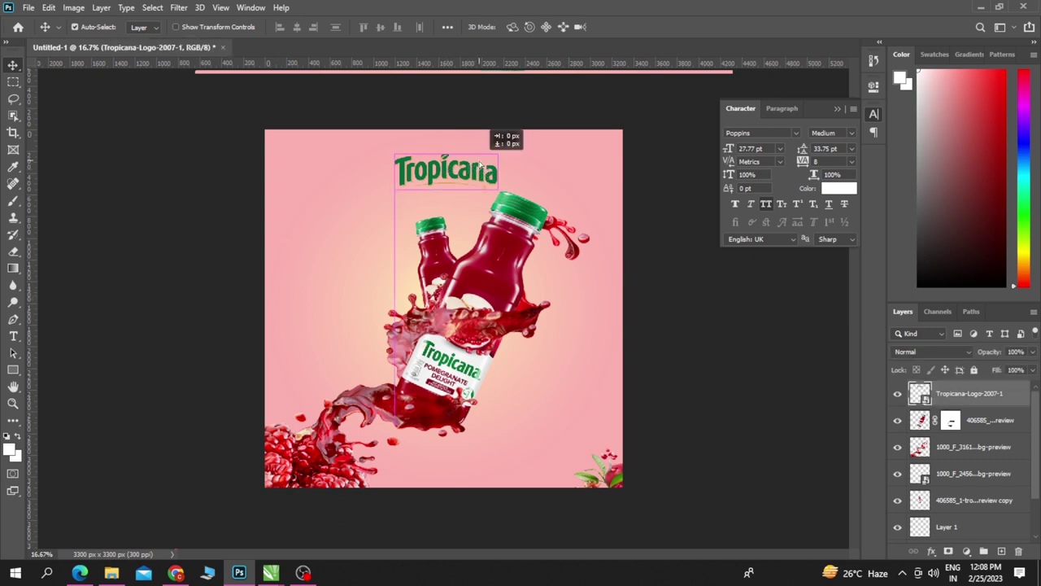
pyautogui.click(714, 303)
pyautogui.moveTo(478, 171); pyautogui.dragTo(470, 166)
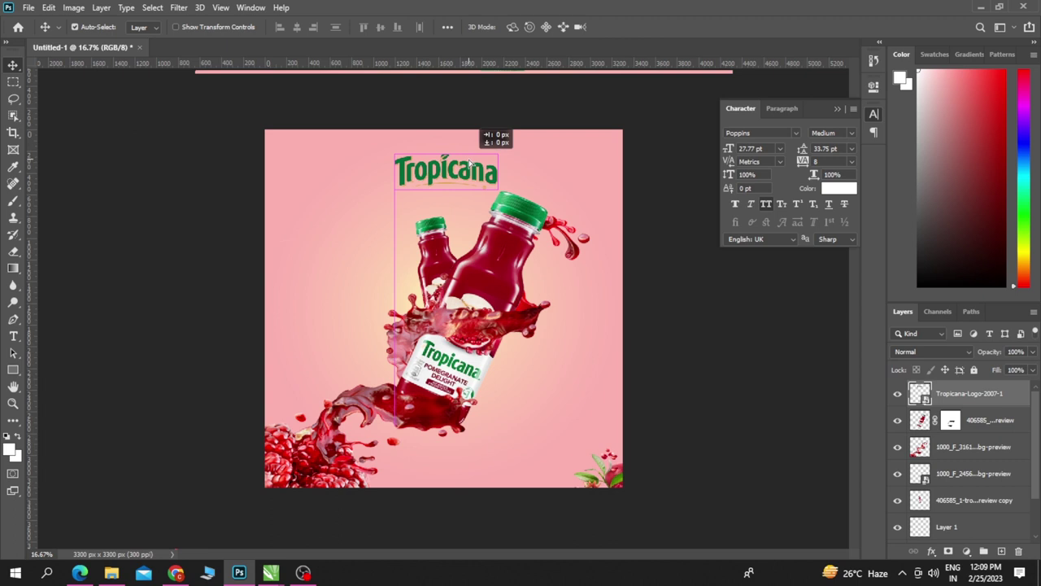
pyautogui.hotkey('shift', 'Up')
pyautogui.hotkey('shift', 'Up')
pyautogui.hotkey('shift', 'Up')
pyautogui.click(470, 163)
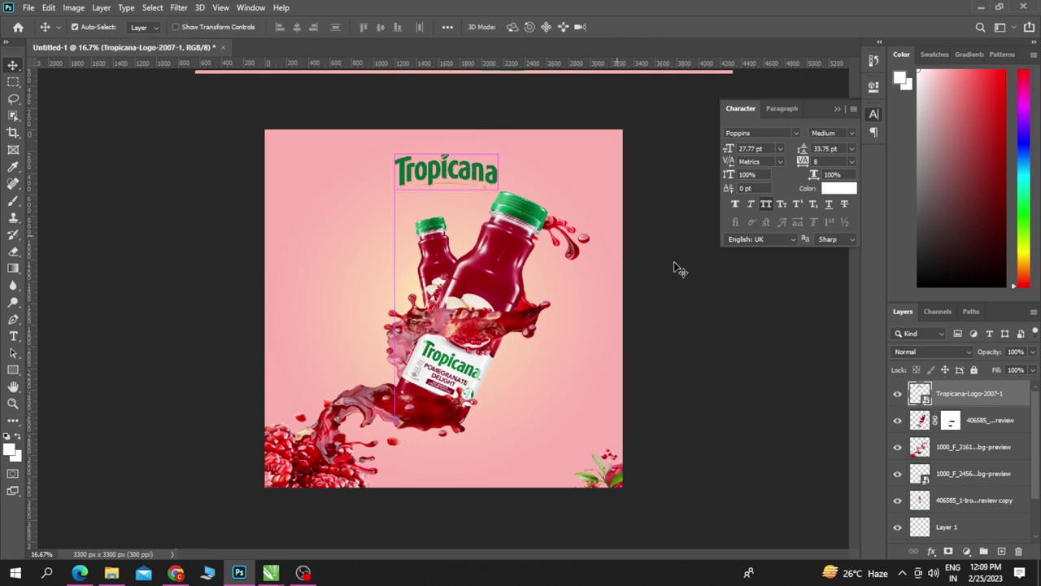
pyautogui.click(728, 302)
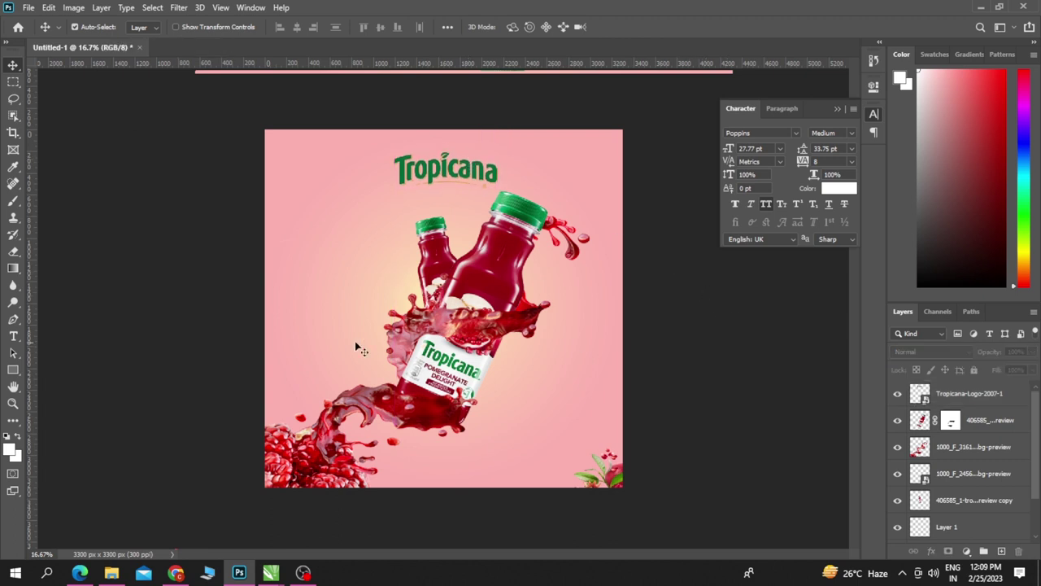
pyautogui.click(447, 301)
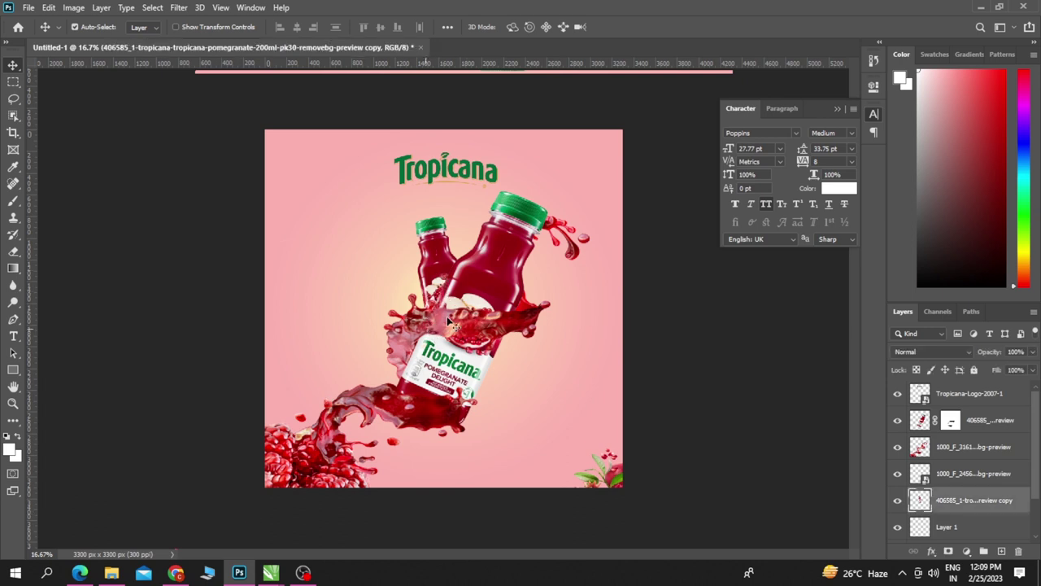
# Select both bottles and the splash, move them lower, and scale them to about 95%.
pyautogui.keyDown('shift'); pyautogui.click(429, 330); pyautogui.keyUp('shift')
pyautogui.keyDown('shift'); pyautogui.click(523, 244); pyautogui.keyUp('shift')
pyautogui.moveTo(523, 244); pyautogui.dragTo(574, 231)
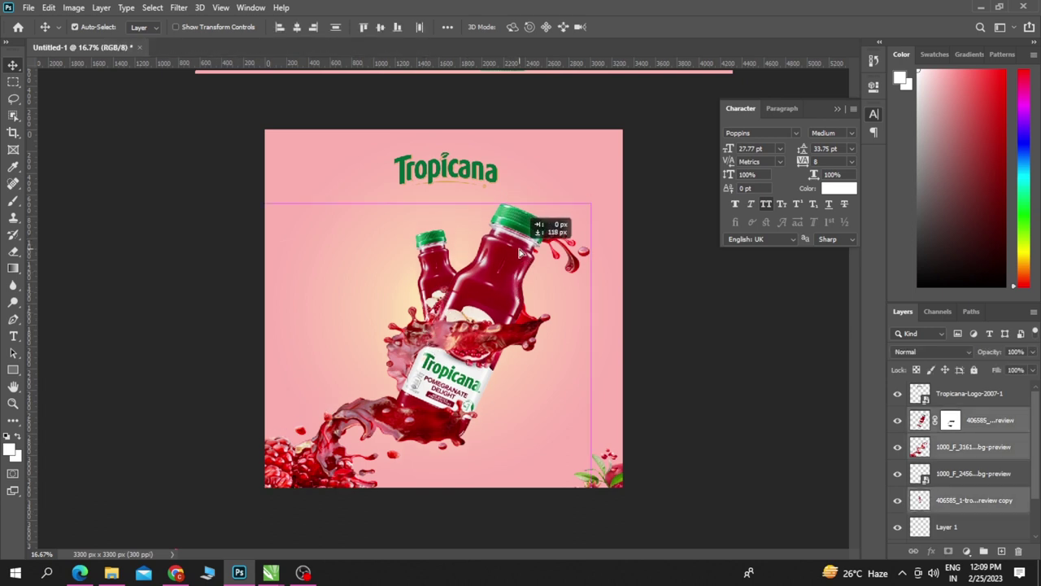
pyautogui.hotkey('ctrl', 't')
pyautogui.moveTo(606, 179); pyautogui.dragTo(616, 169)
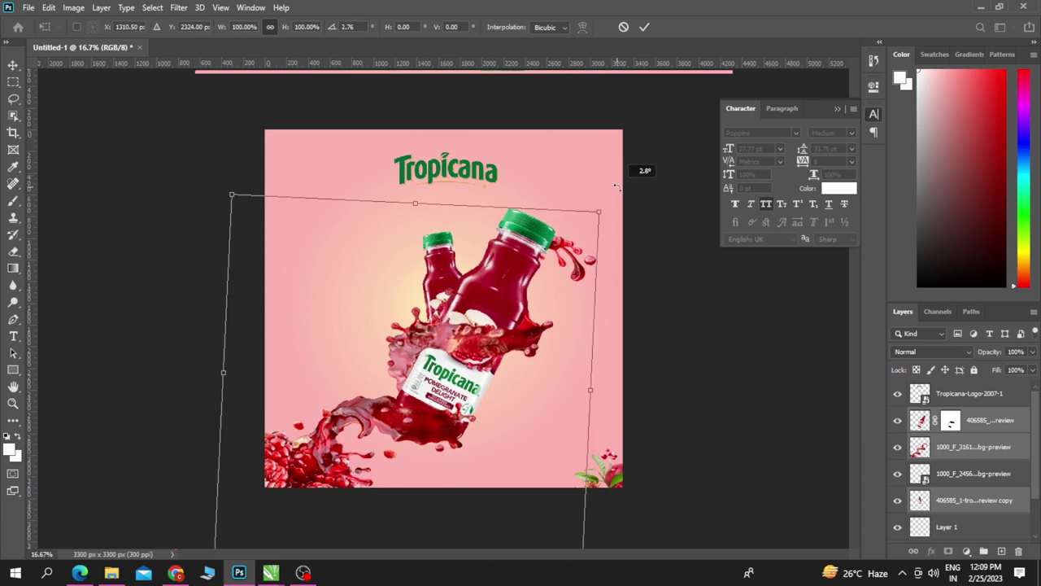
pyautogui.moveTo(509, 254); pyautogui.dragTo(491, 279)
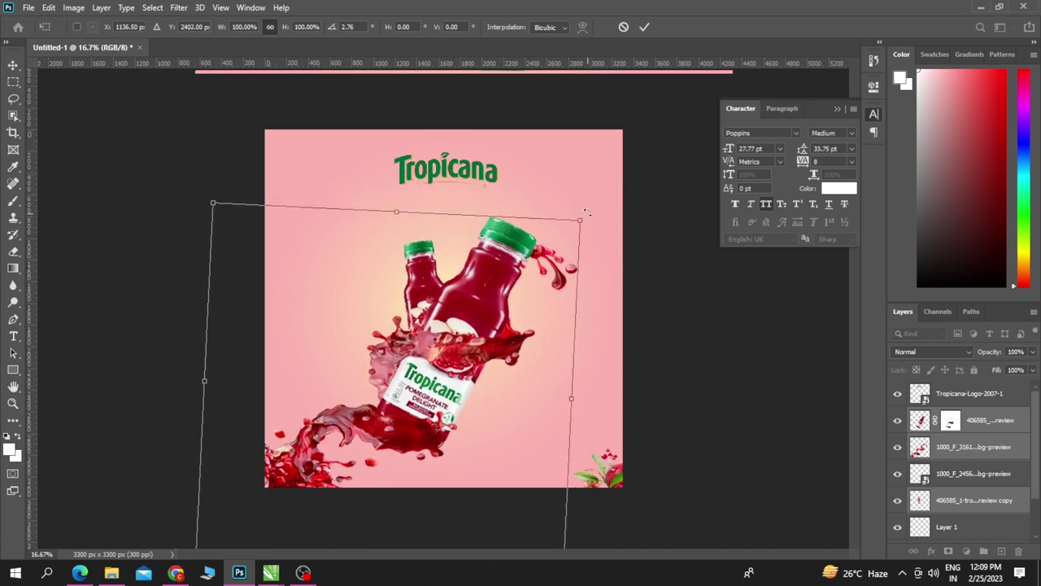
pyautogui.moveTo(586, 213)
pyautogui.mouseDown()
pyautogui.moveTo(578, 201)
pyautogui.moveTo(551, 228)
pyautogui.mouseUp()
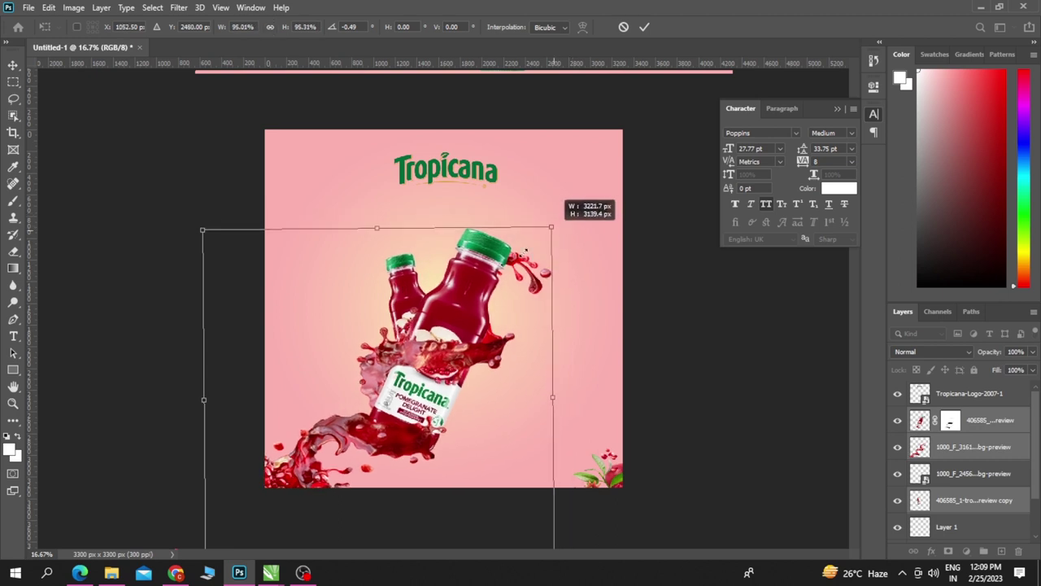
pyautogui.moveTo(481, 278); pyautogui.dragTo(499, 256)
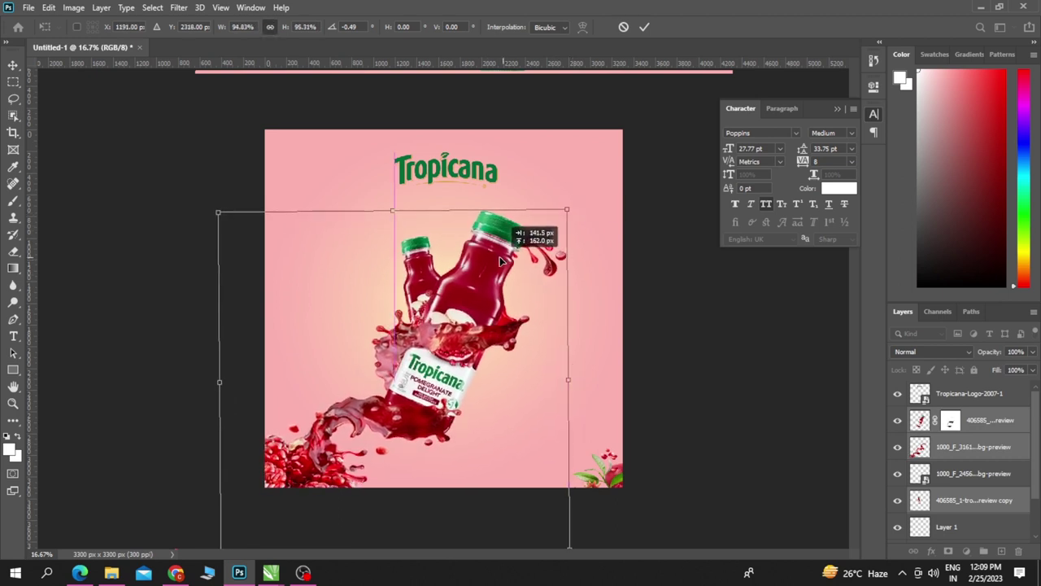
pyautogui.moveTo(500, 256); pyautogui.dragTo(498, 267)
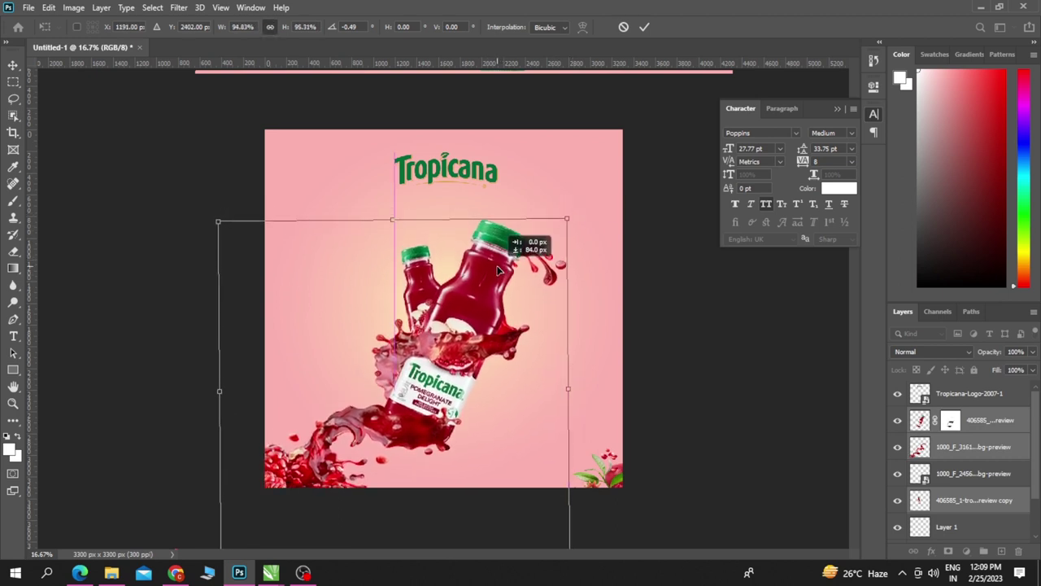
pyautogui.press('Return')
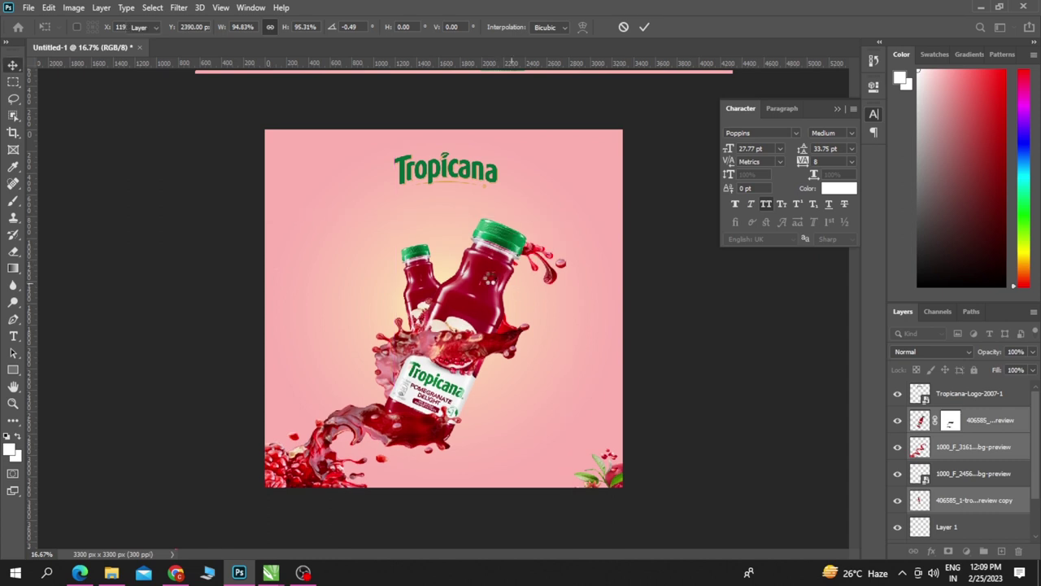
# Shift the group further down-left and resize it to about 97%.
pyautogui.moveTo(496, 279); pyautogui.dragTo(489, 287)
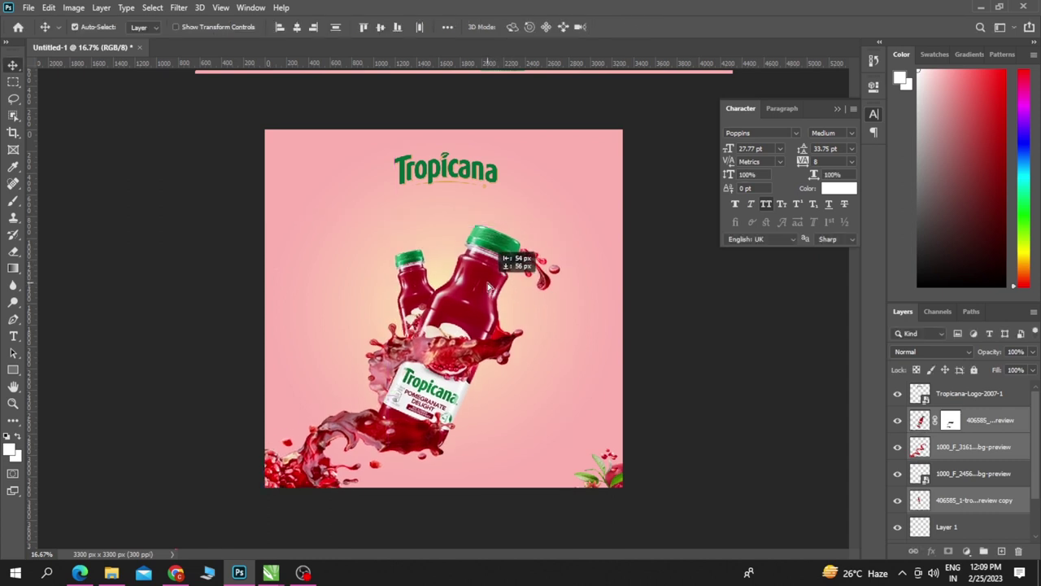
pyautogui.hotkey('ctrl', 't')
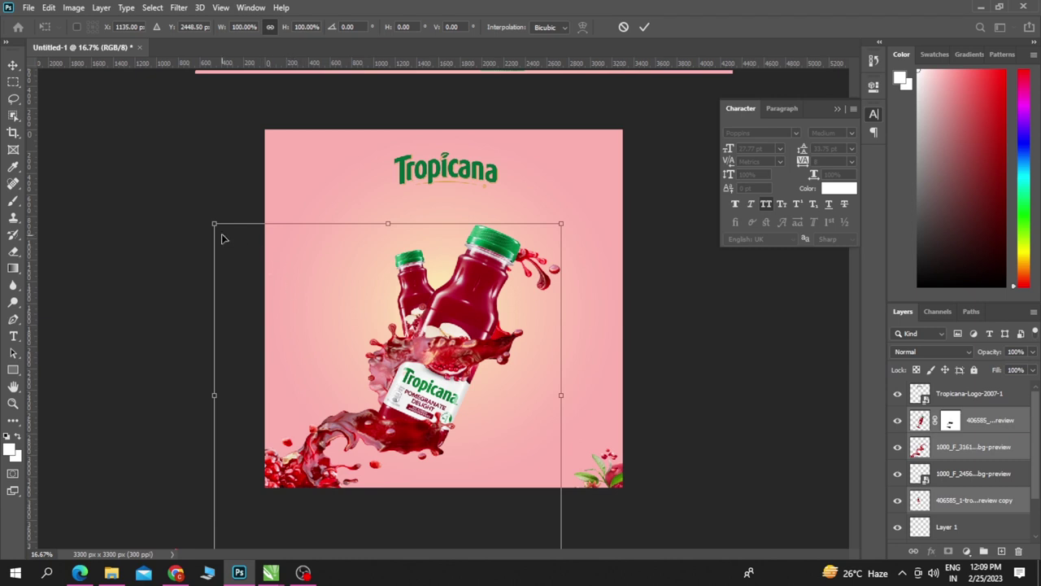
pyautogui.moveTo(212, 221); pyautogui.dragTo(237, 232)
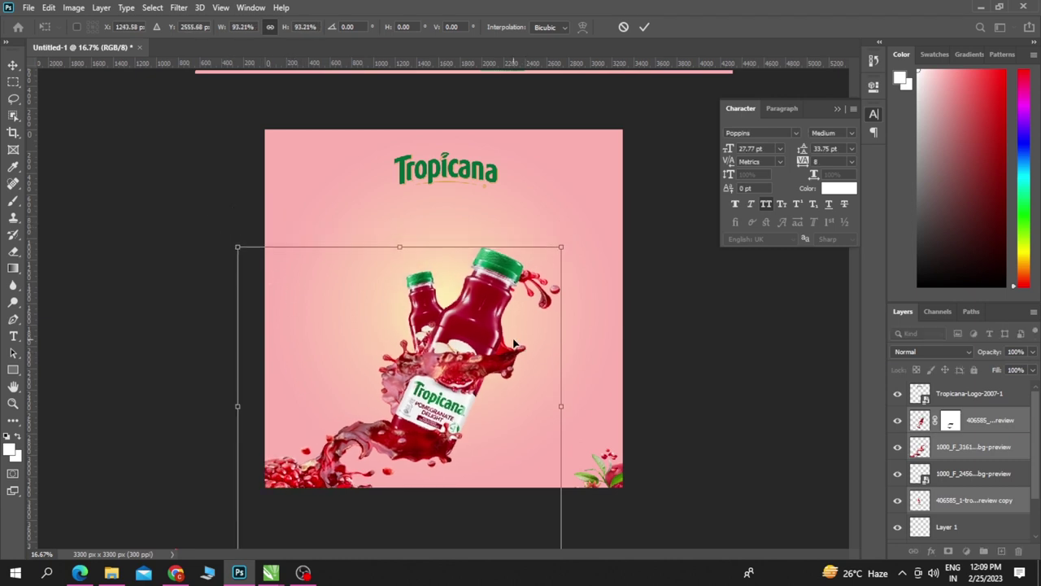
pyautogui.moveTo(514, 309); pyautogui.dragTo(512, 326)
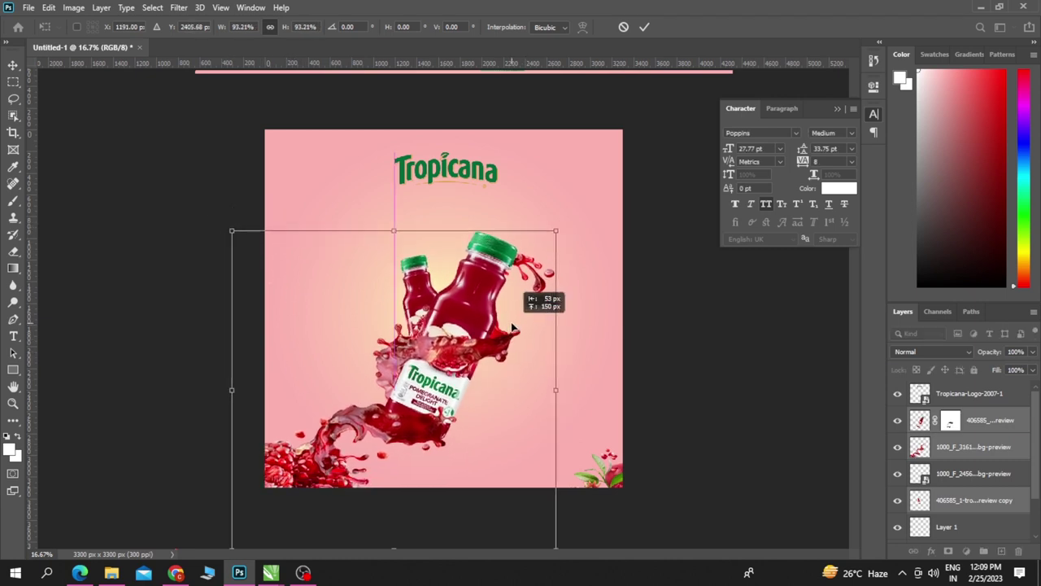
pyautogui.moveTo(557, 230); pyautogui.dragTo(570, 217)
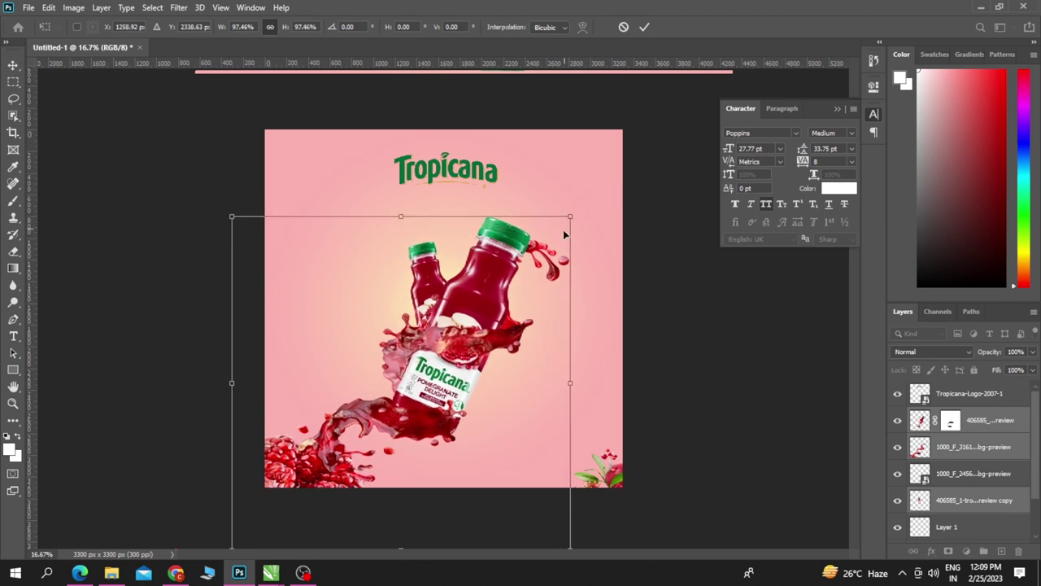
pyautogui.moveTo(496, 285); pyautogui.dragTo(489, 294)
pyautogui.press('Return')
# Add the text 'POMEGRANATE' and move it up beneath the logo.
pyautogui.press('t')
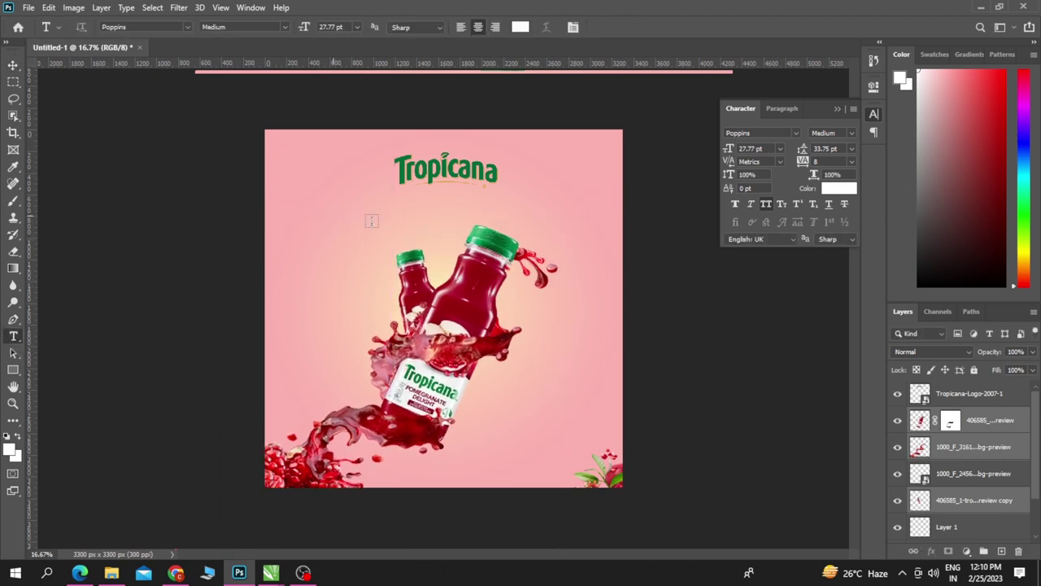
pyautogui.click(371, 221)
pyautogui.write('POMEGRANATE')
pyautogui.hotkey('ctrl', 'a')
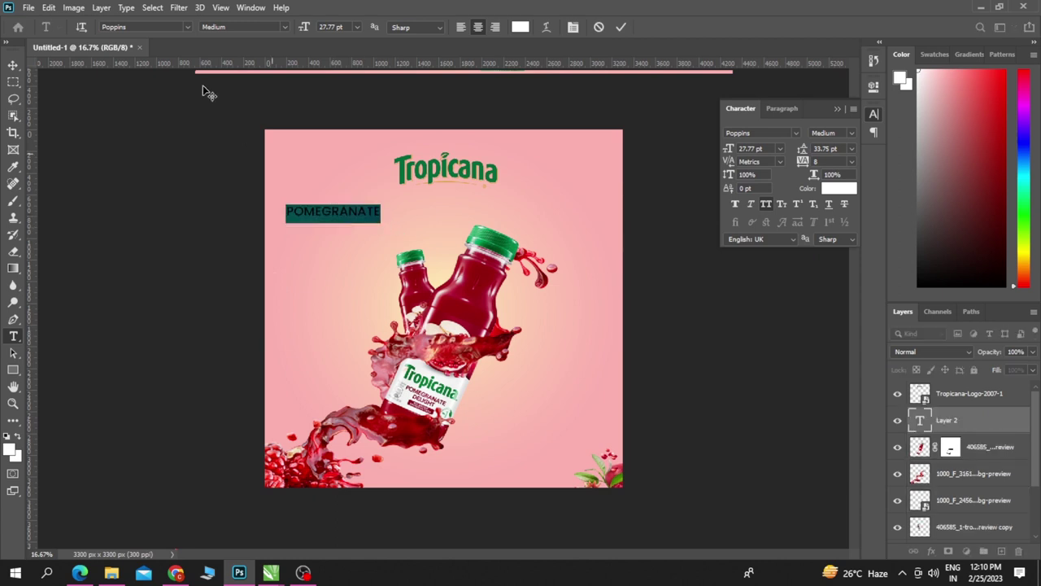
pyautogui.click(13, 65)
pyautogui.moveTo(341, 213)
pyautogui.mouseDown()
pyautogui.moveTo(464, 200)
pyautogui.moveTo(407, 188)
pyautogui.moveTo(366, 213)
pyautogui.moveTo(540, 182)
pyautogui.moveTo(331, 174)
pyautogui.mouseUp()
# Resize the Tropicana logo and centre it horizontally at the top above the title.
pyautogui.hotkey('ctrl', 't')
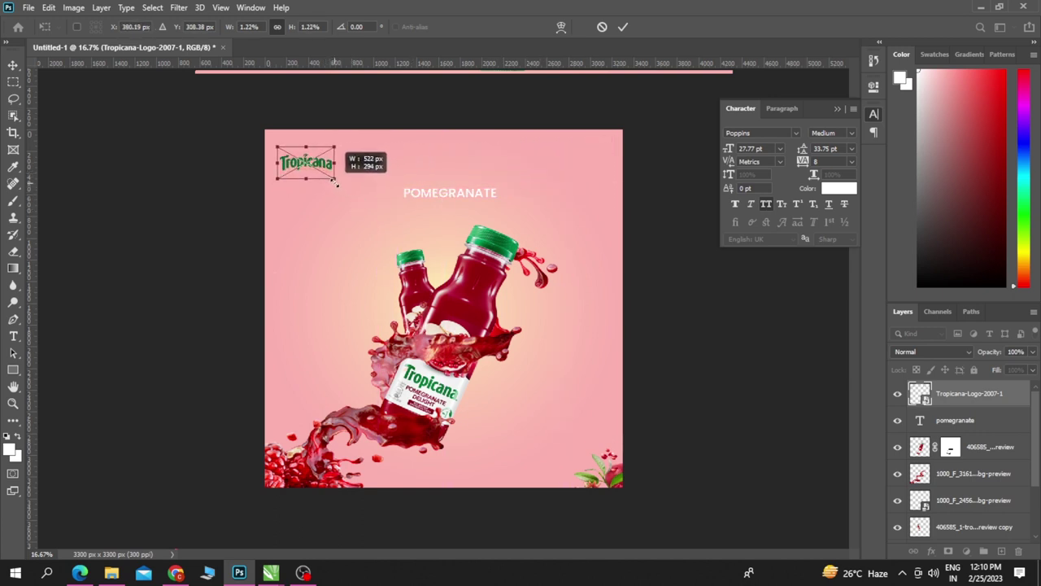
pyautogui.press('Return')
pyautogui.click(319, 166)
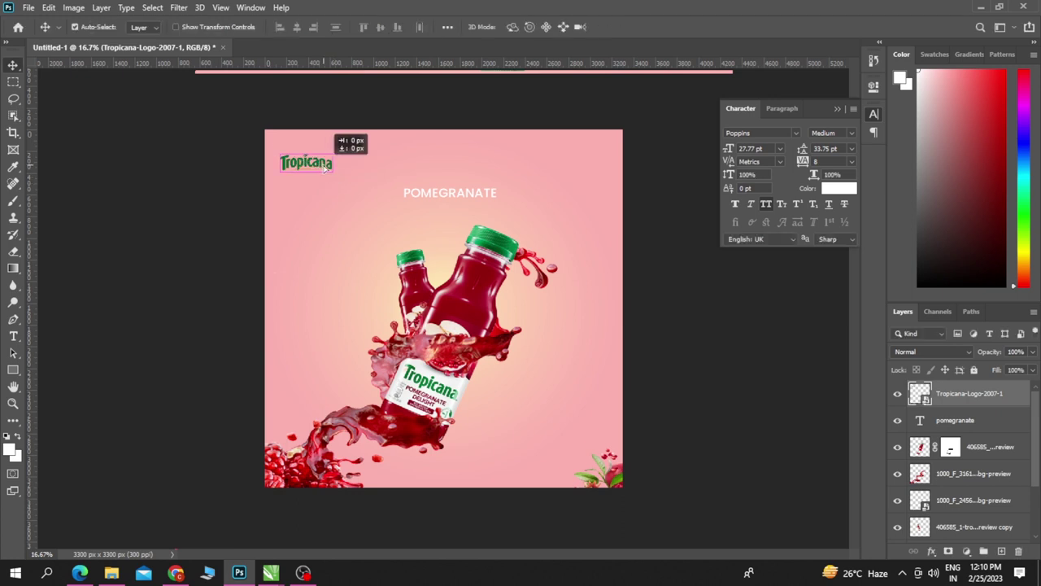
pyautogui.moveTo(330, 167); pyautogui.dragTo(466, 162)
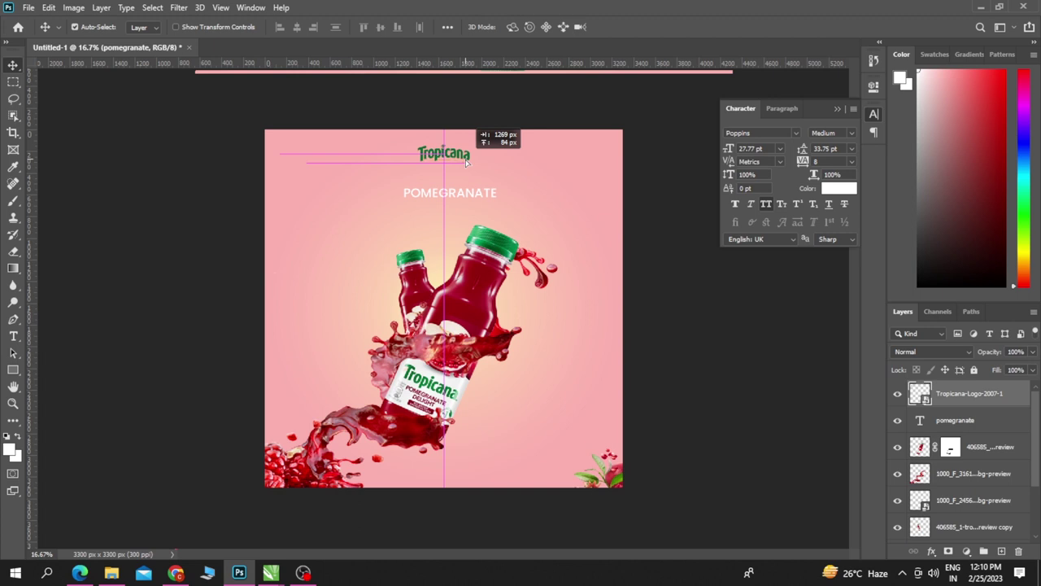
pyautogui.hotkey('ctrl', 't')
pyautogui.moveTo(480, 176)
pyautogui.mouseDown()
pyautogui.moveTo(501, 185)
pyautogui.moveTo(470, 169)
pyautogui.mouseUp()
pyautogui.press('Return')
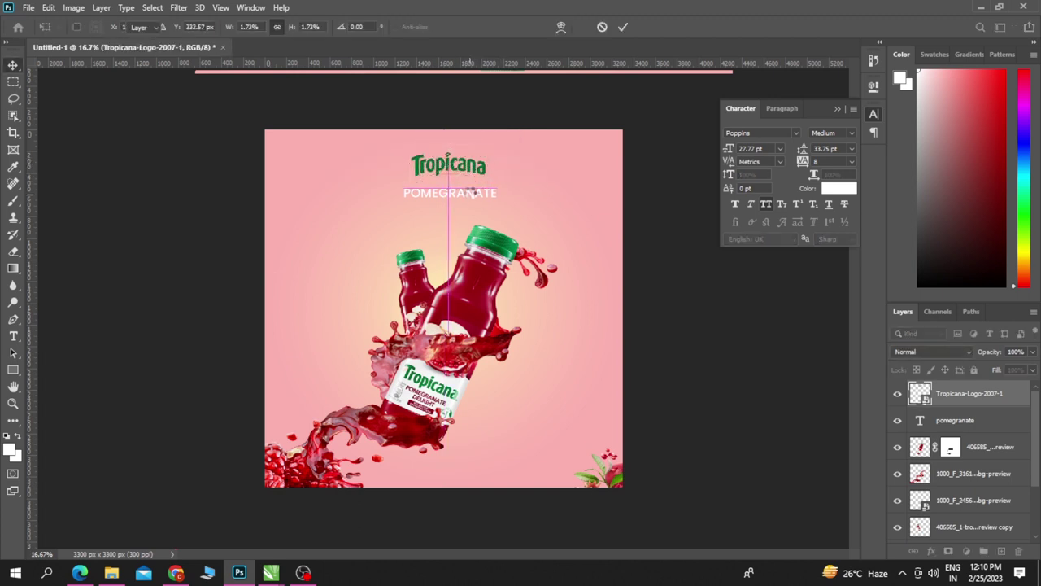
pyautogui.doubleClick(469, 193)
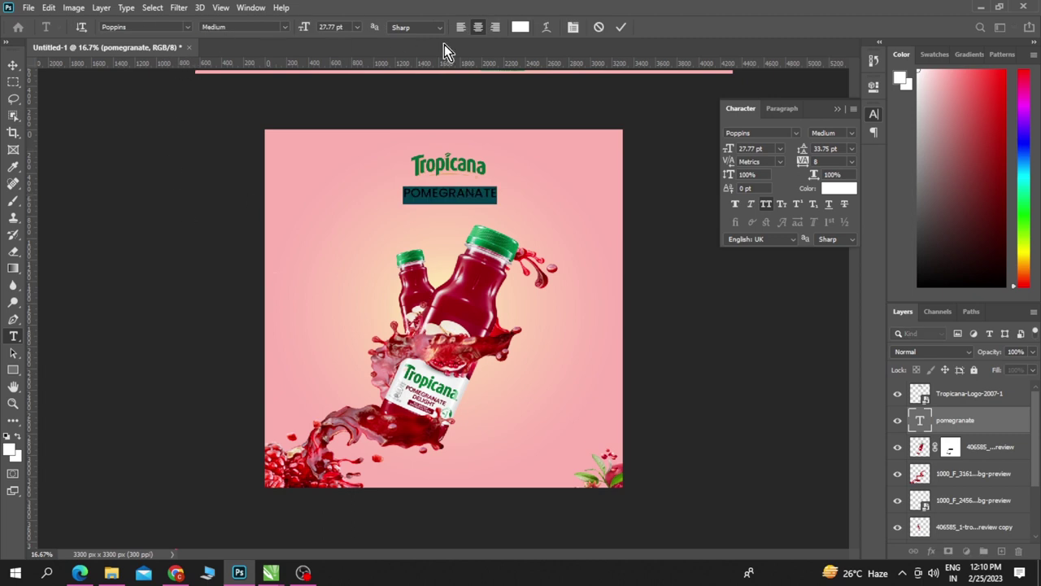
# Switch the title font to Banana Yeti, turn off All Caps, and retype a capital P.
pyautogui.click(187, 27)
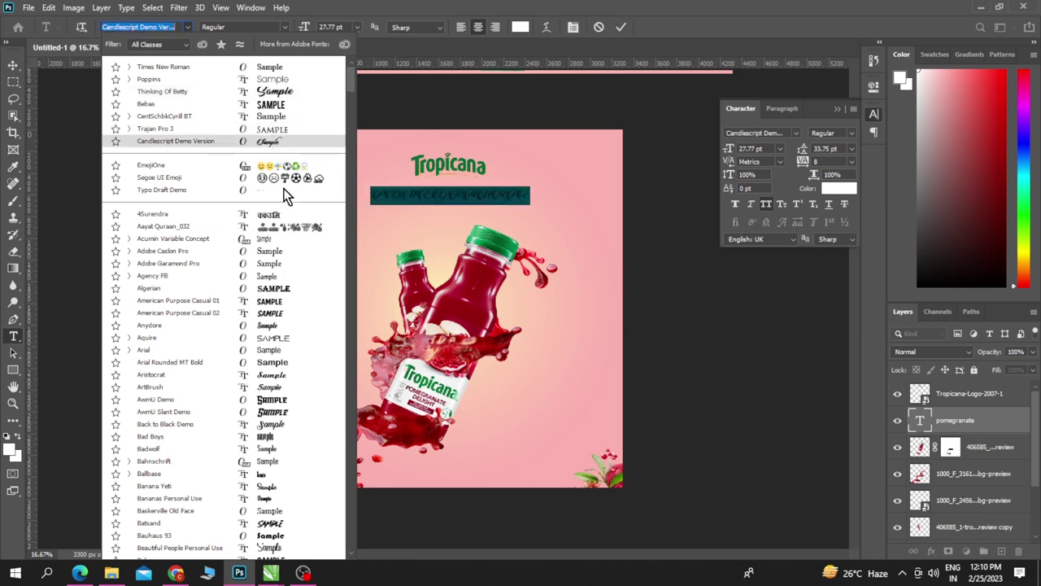
pyautogui.scroll(-2, 274, 393)
pyautogui.scroll(-3, 275, 397)
pyautogui.scroll(-2, 274, 397)
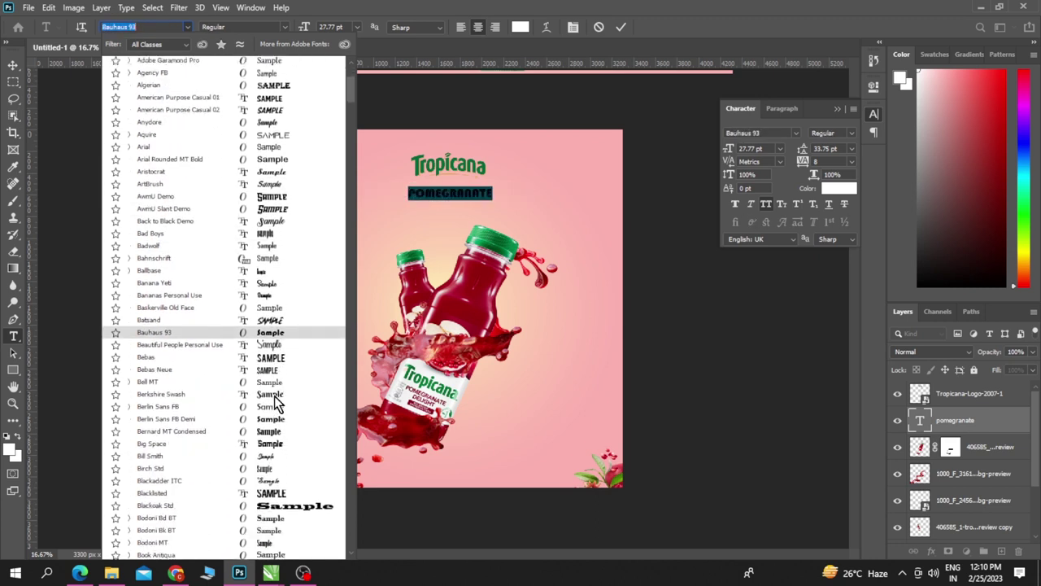
pyautogui.scroll(-1, 275, 396)
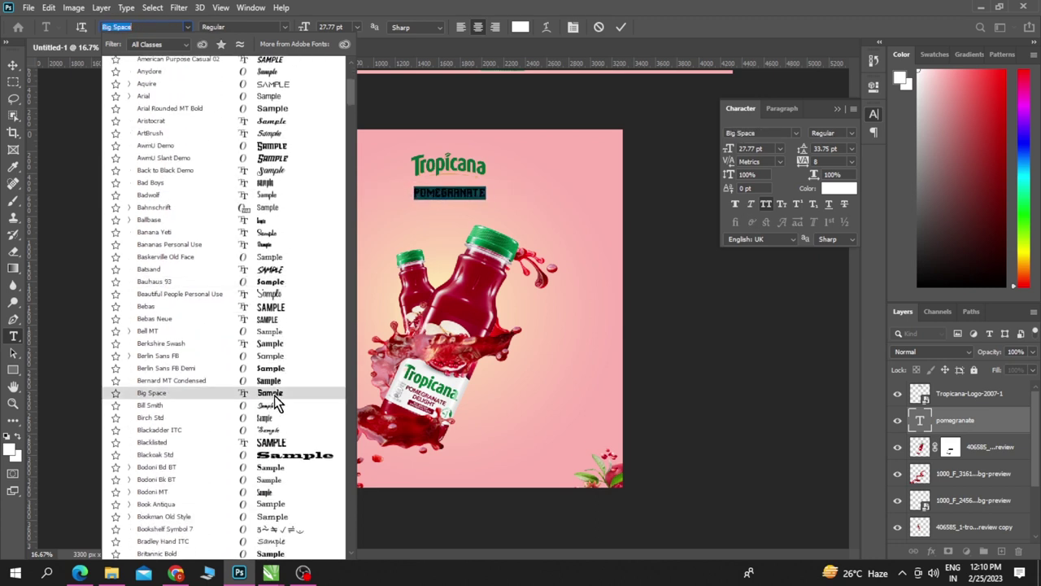
pyautogui.click(275, 232)
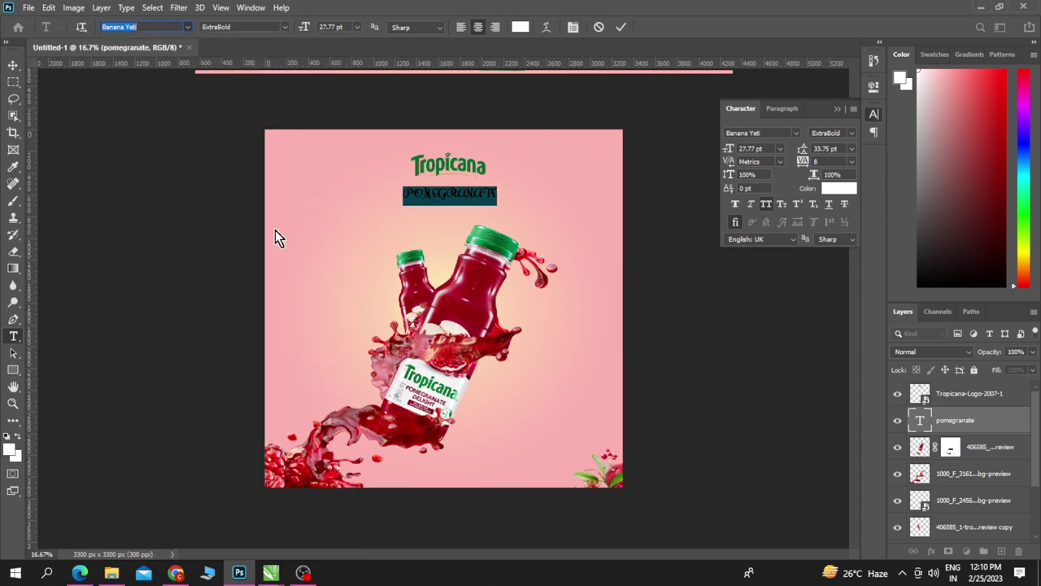
pyautogui.click(766, 204)
pyautogui.click(430, 194)
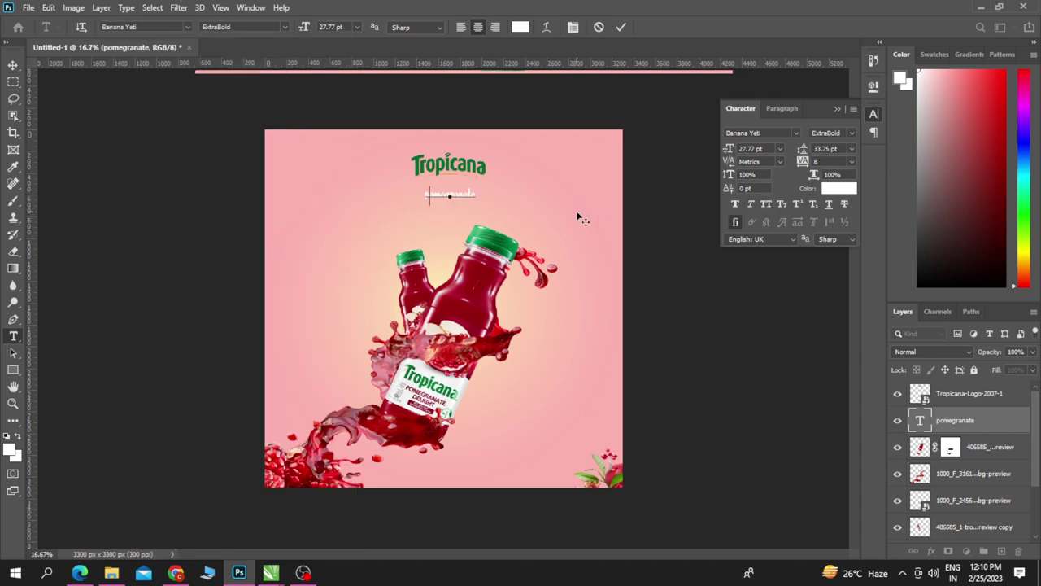
pyautogui.press('Delete')
pyautogui.write('P')
# Colour the title dark green 01622e, set it to 74.77 pt, and commit.
pyautogui.hotkey('ctrl', 'a')
pyautogui.click(521, 27)
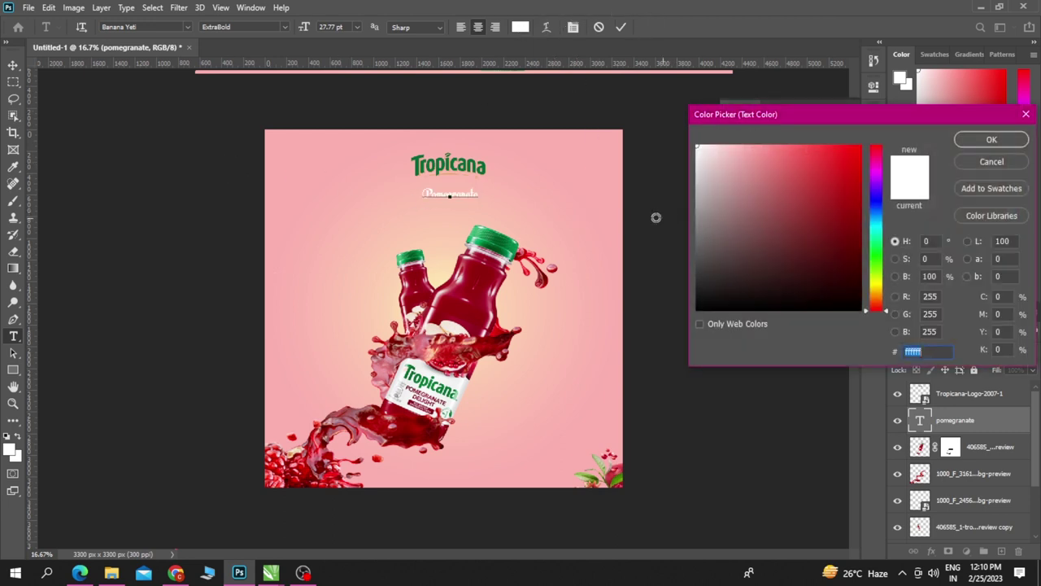
pyautogui.click(495, 240)
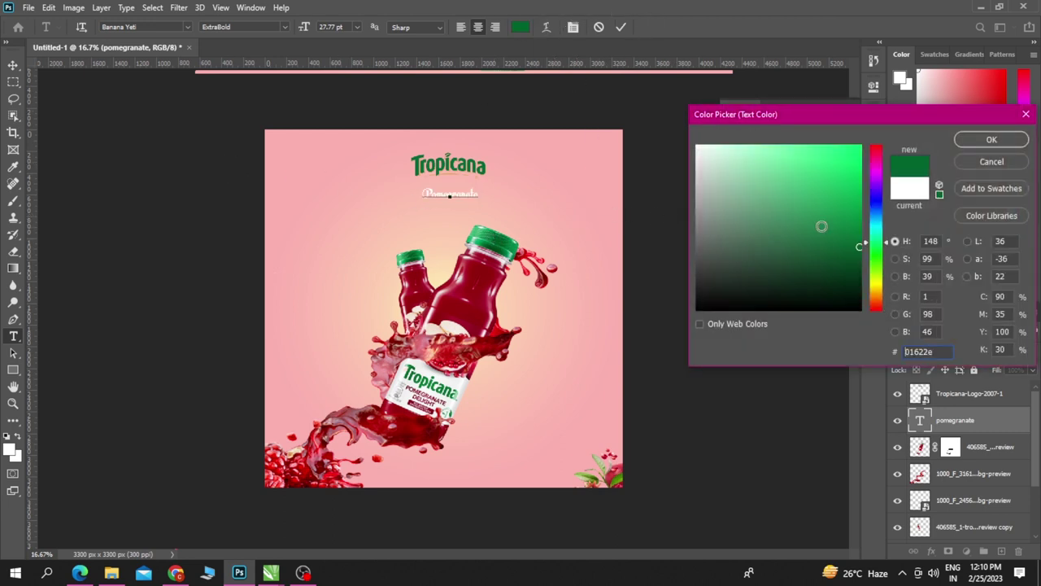
pyautogui.click(992, 140)
pyautogui.moveTo(305, 29); pyautogui.dragTo(335, 34)
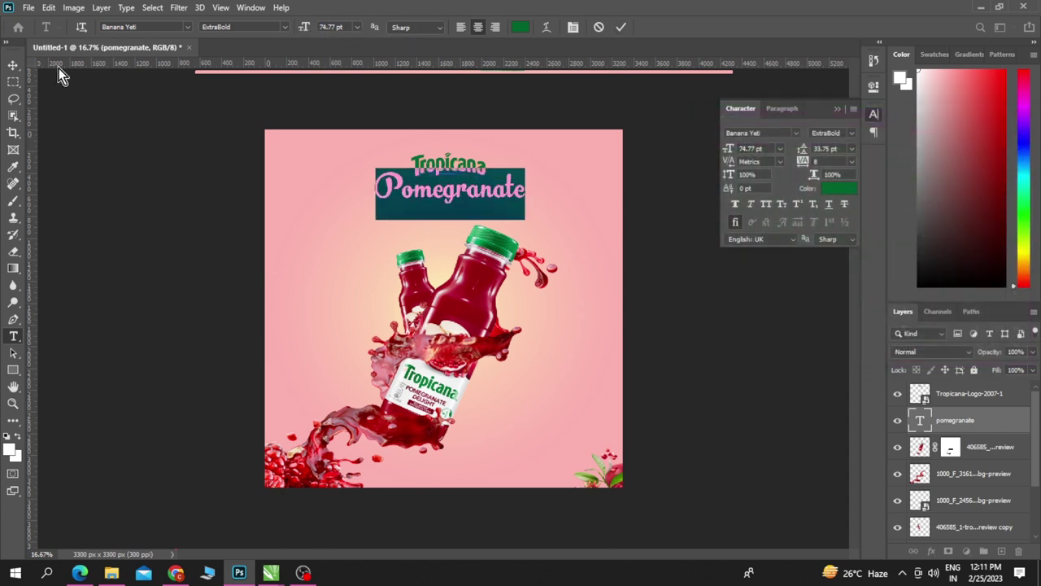
pyautogui.click(18, 69)
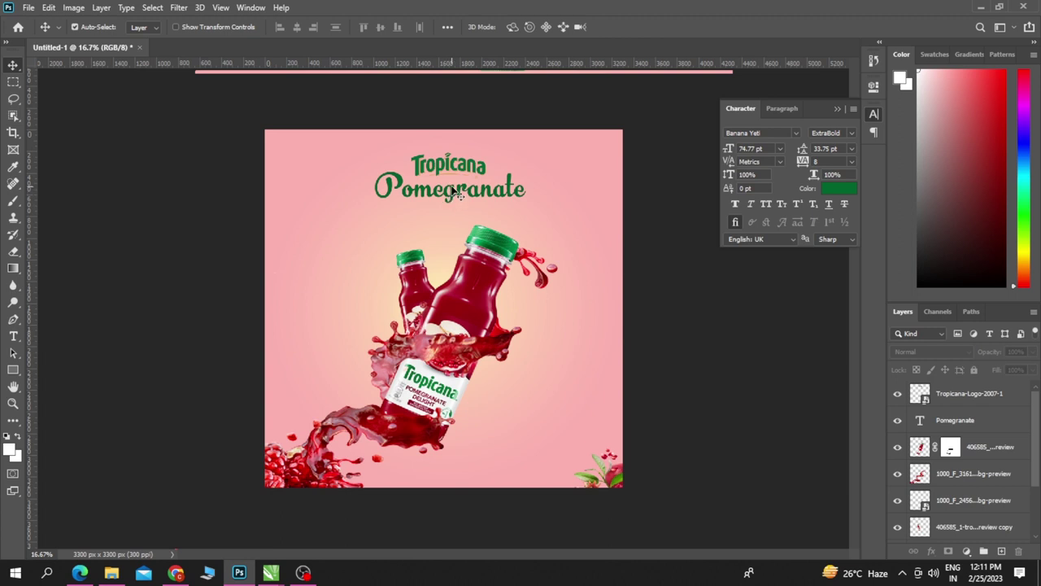
# Nudge the Pomegranate title sideways and shift the Tropicana logo slightly.
pyautogui.moveTo(455, 191); pyautogui.dragTo(449, 192)
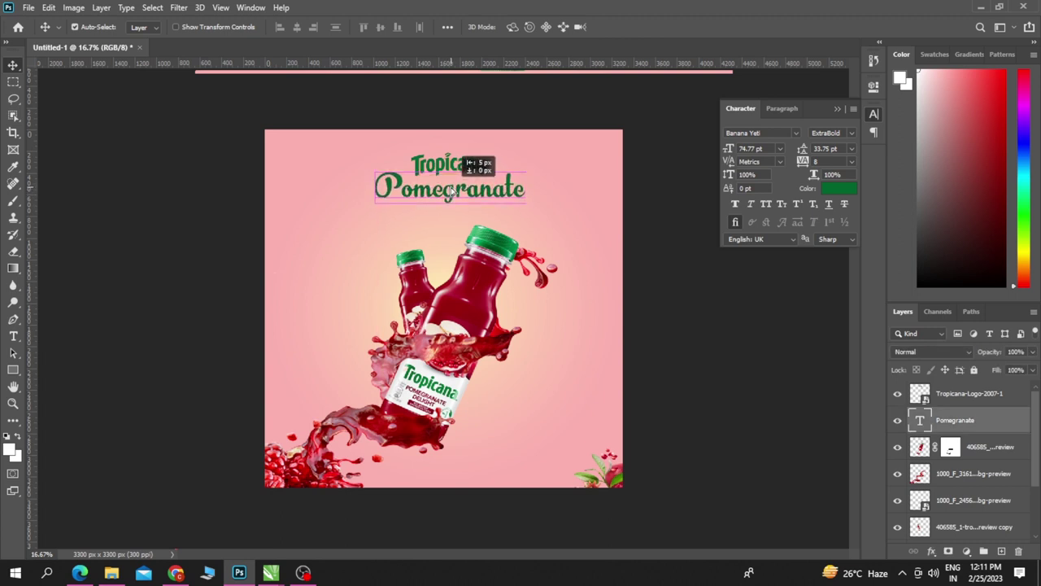
pyautogui.click(453, 165)
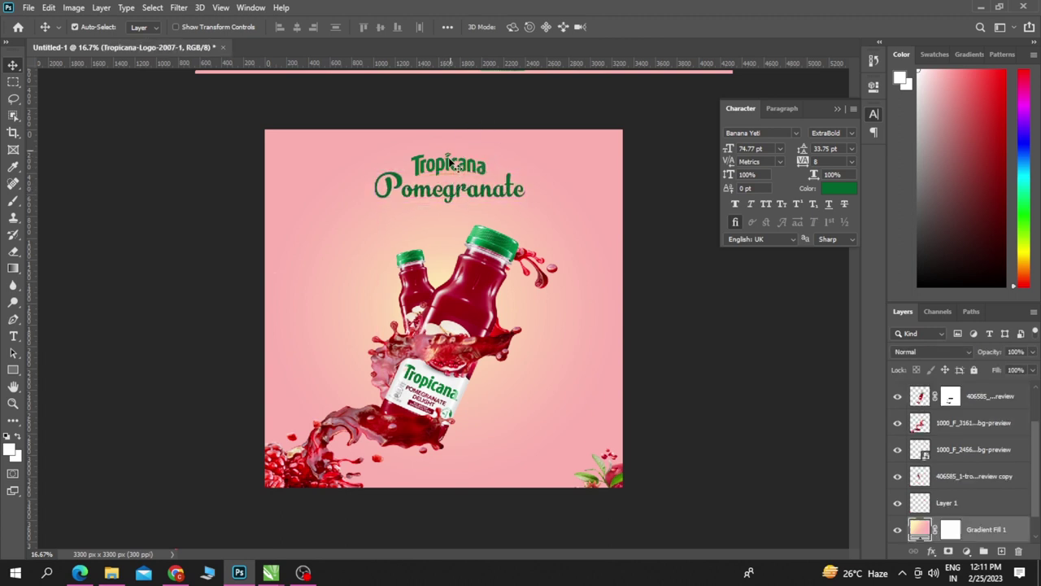
pyautogui.moveTo(452, 165); pyautogui.dragTo(453, 205)
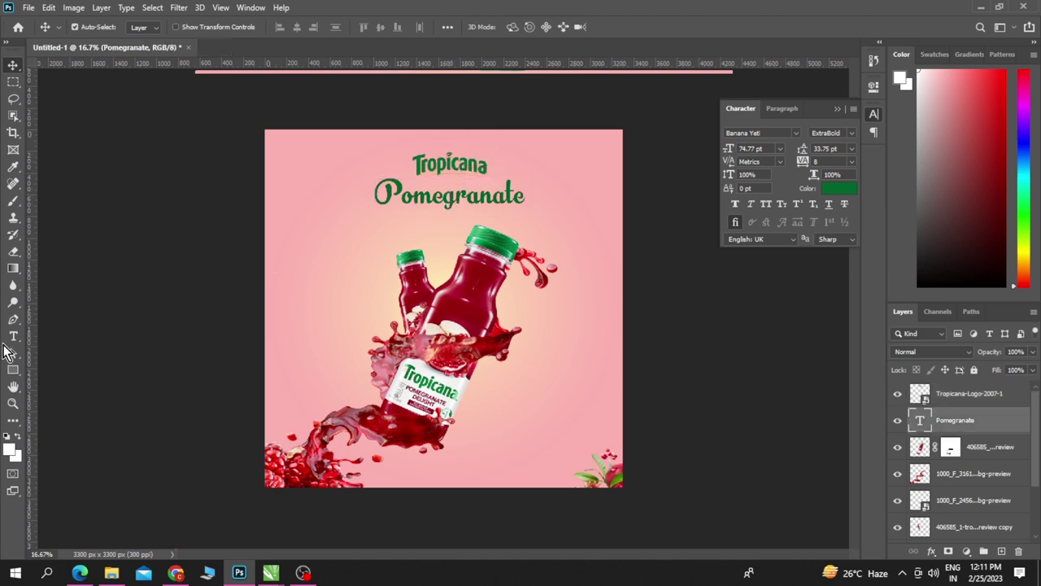
# Recolour the Pomegranate title dark red (94090a), sampled from the bottle.
pyautogui.click(13, 336)
pyautogui.doubleClick(469, 198)
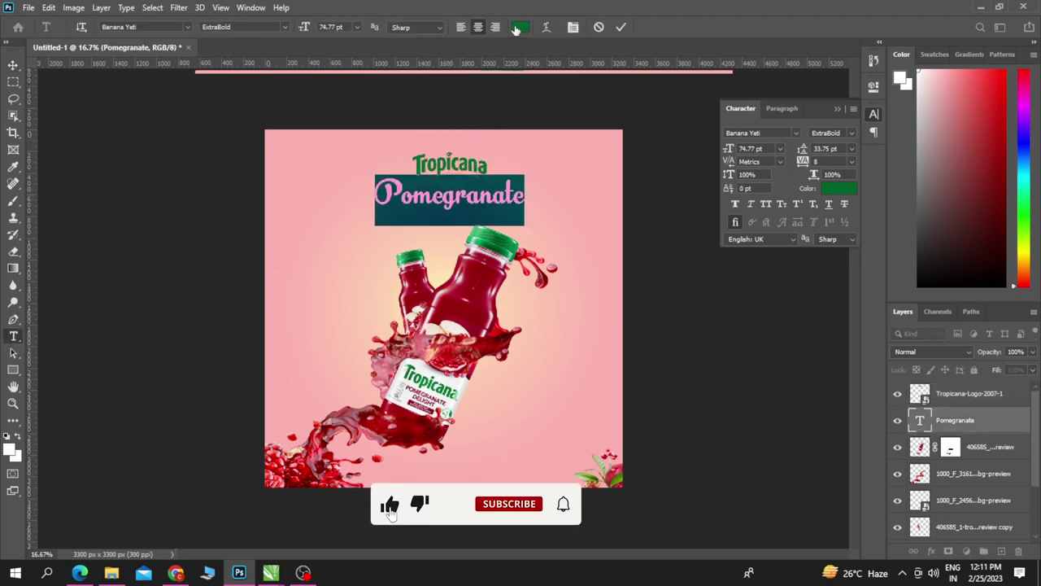
pyautogui.click(518, 28)
pyautogui.click(480, 269)
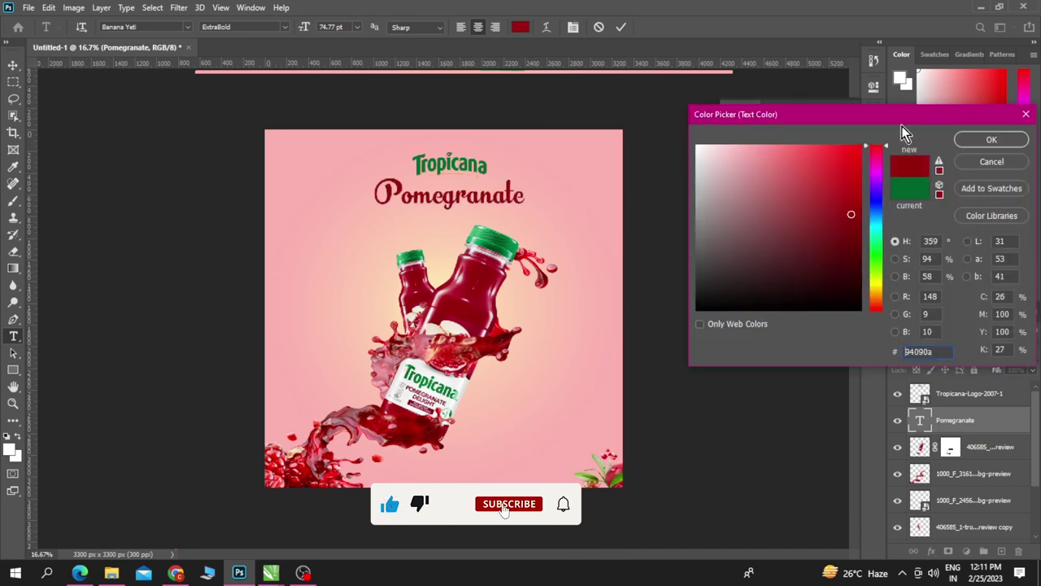
pyautogui.click(1006, 142)
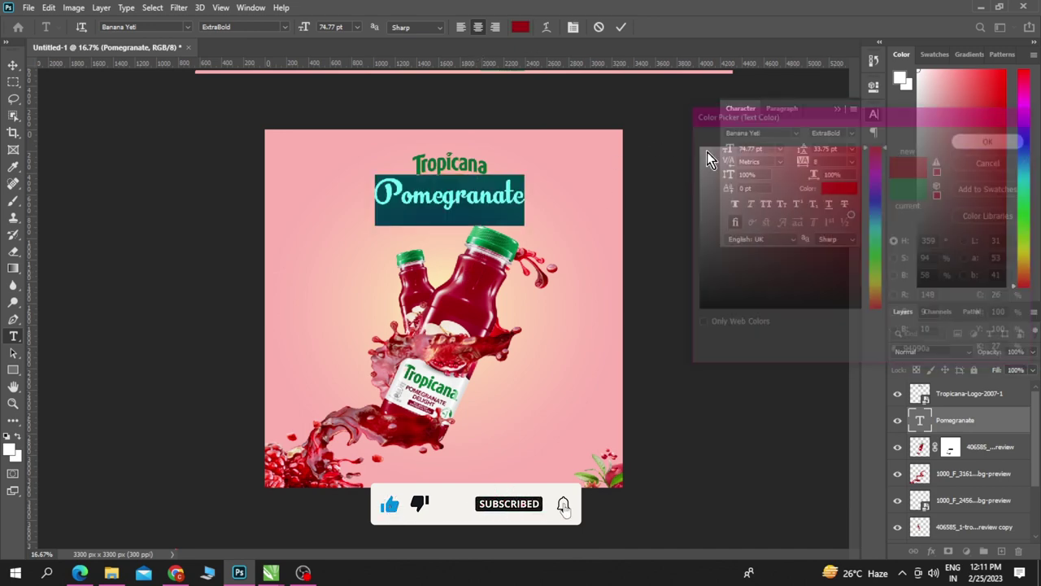
pyautogui.click(13, 64)
# Shift the title slightly left and extend it to read 'Pomegranate Juice'.
pyautogui.moveTo(530, 203); pyautogui.dragTo(525, 203)
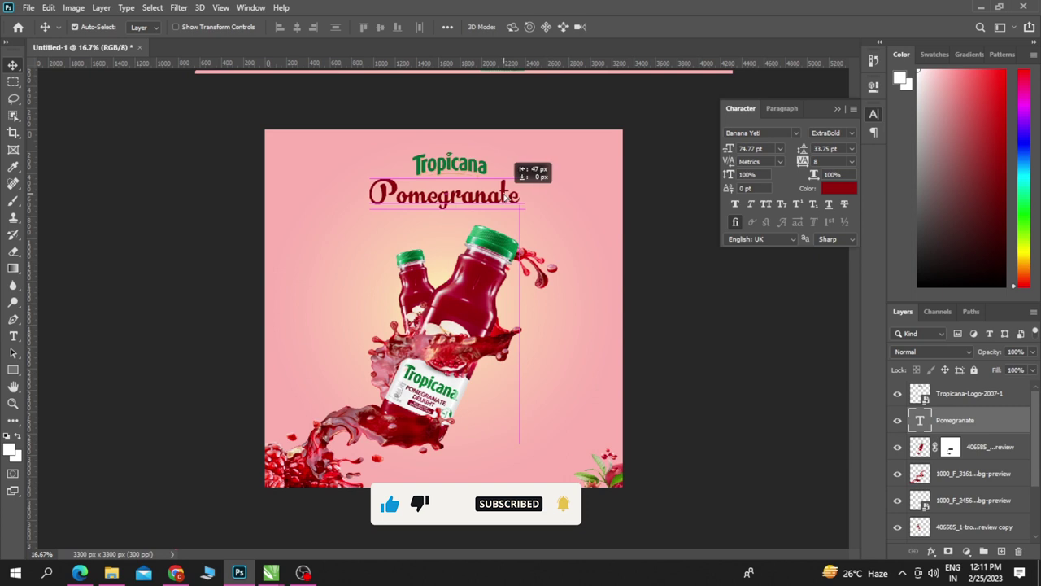
pyautogui.click(476, 165)
pyautogui.doubleClick(514, 195)
pyautogui.write('J')
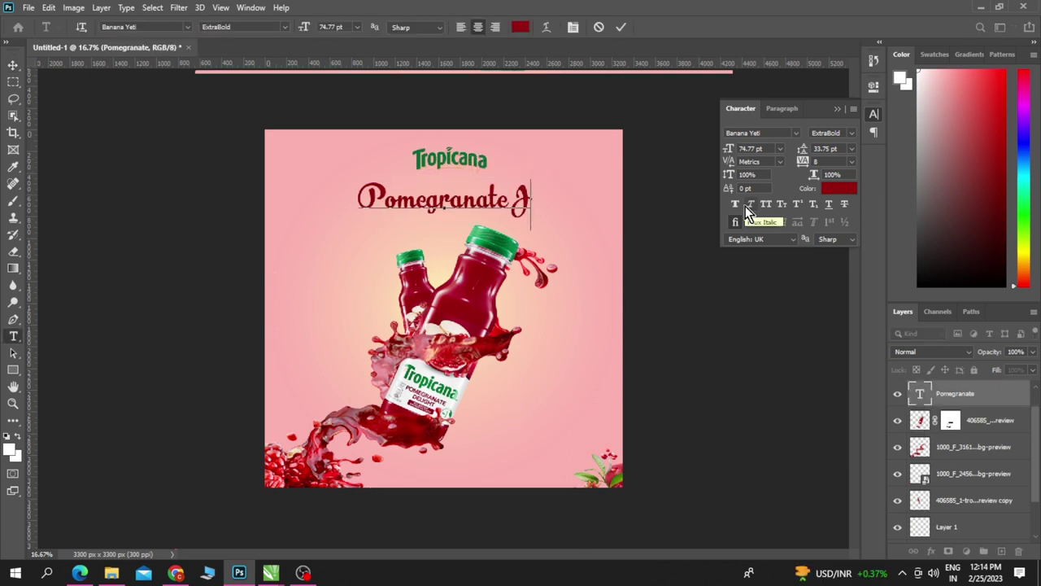
pyautogui.write('uice')
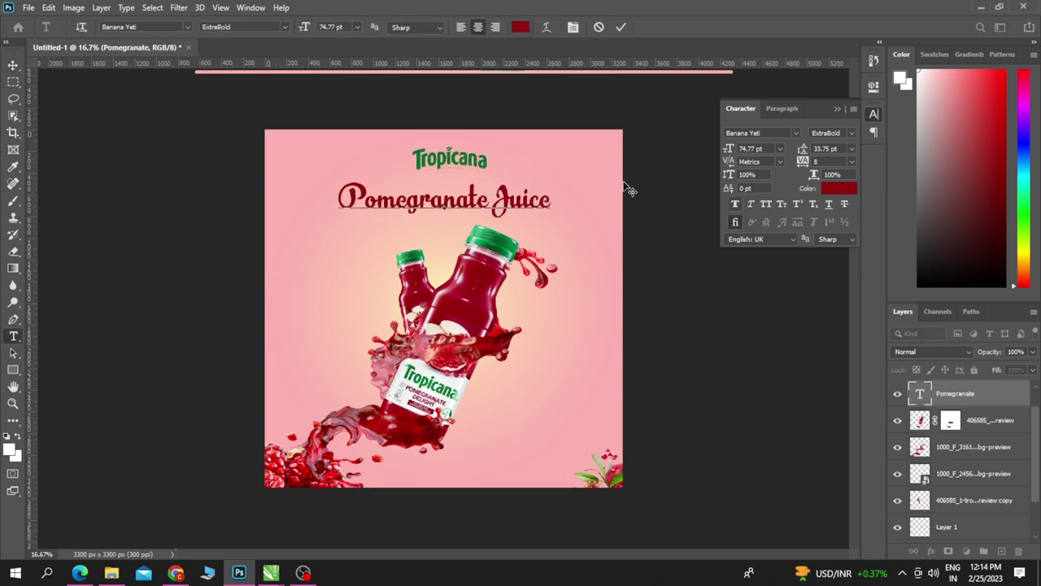
pyautogui.click(13, 64)
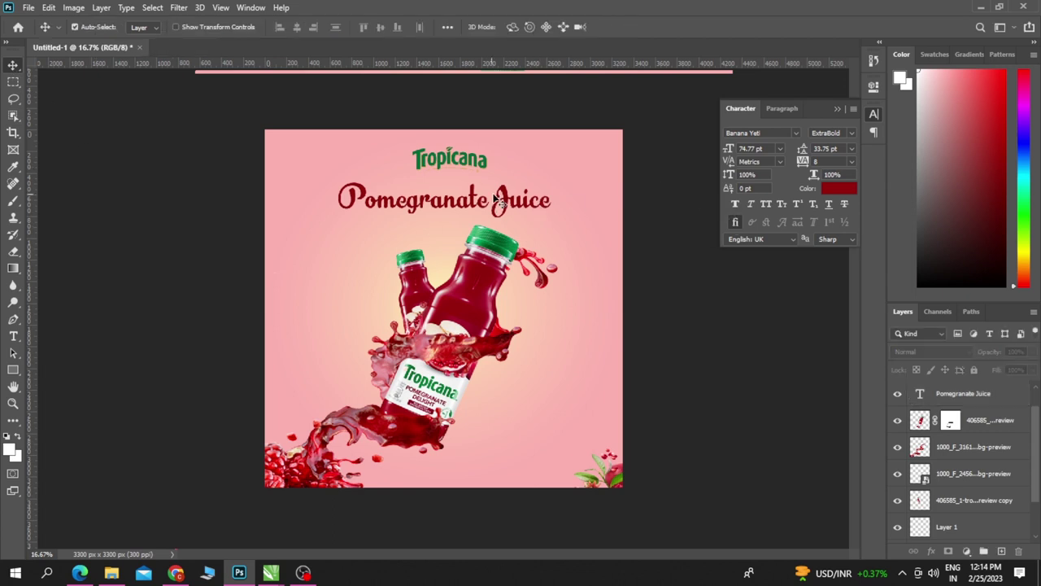
# Lower the title and logo, enlarge the logo, and centre the title beneath it.
pyautogui.moveTo(498, 201); pyautogui.dragTo(498, 208)
pyautogui.click(470, 163)
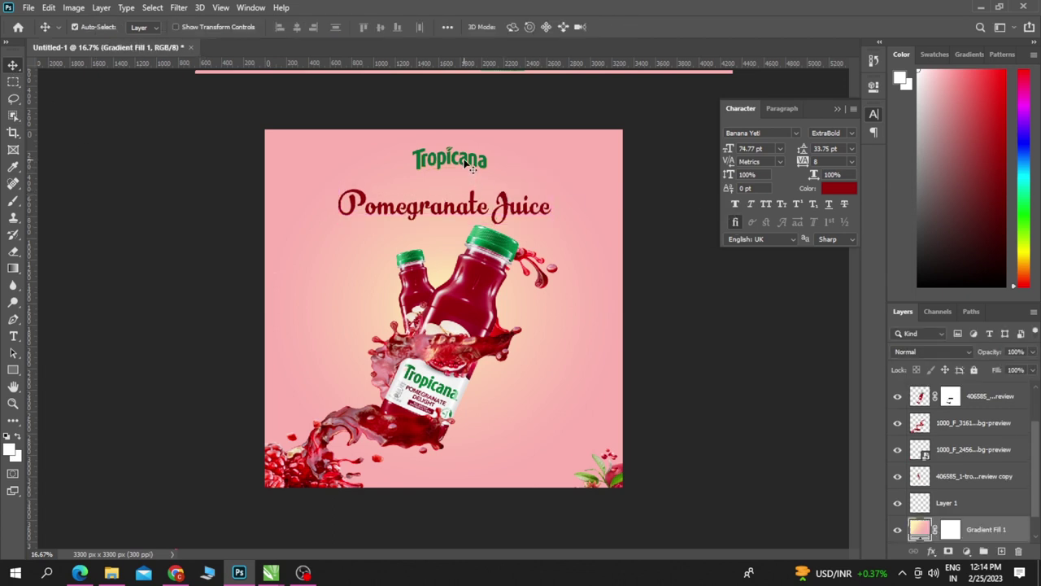
pyautogui.moveTo(470, 163)
pyautogui.mouseDown()
pyautogui.moveTo(471, 175)
pyautogui.moveTo(514, 172)
pyautogui.moveTo(493, 177)
pyautogui.mouseUp()
pyautogui.hotkey('ctrl', 't')
pyautogui.hotkey('ctrl', 'z')
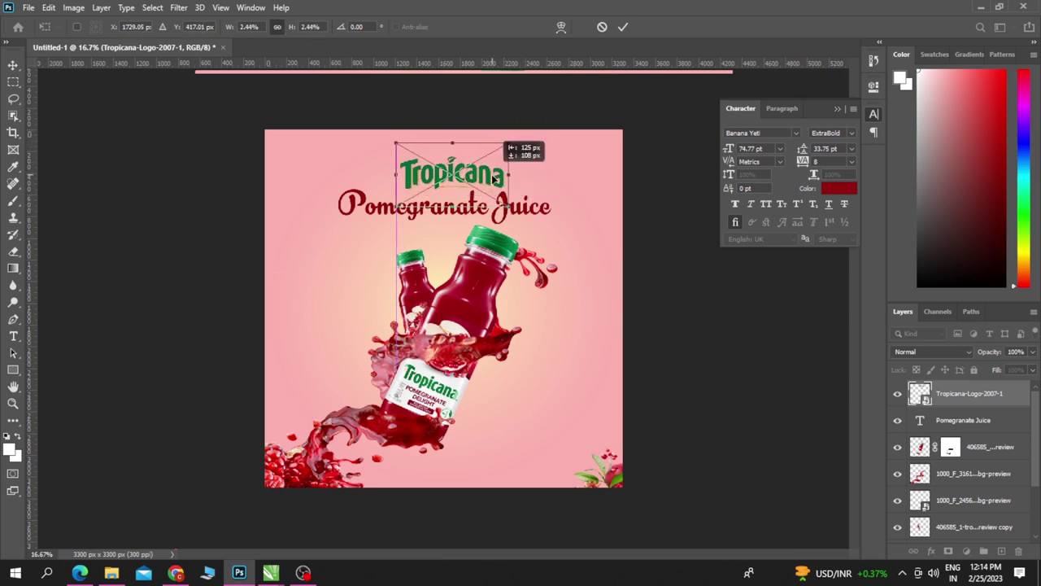
pyautogui.press('Return')
pyautogui.click(505, 174)
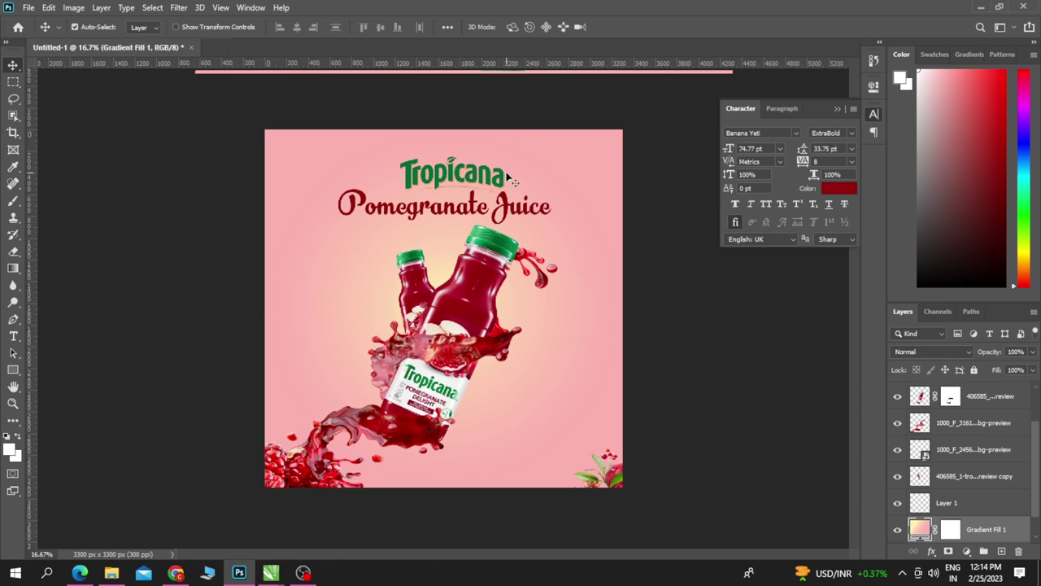
pyautogui.click(506, 174)
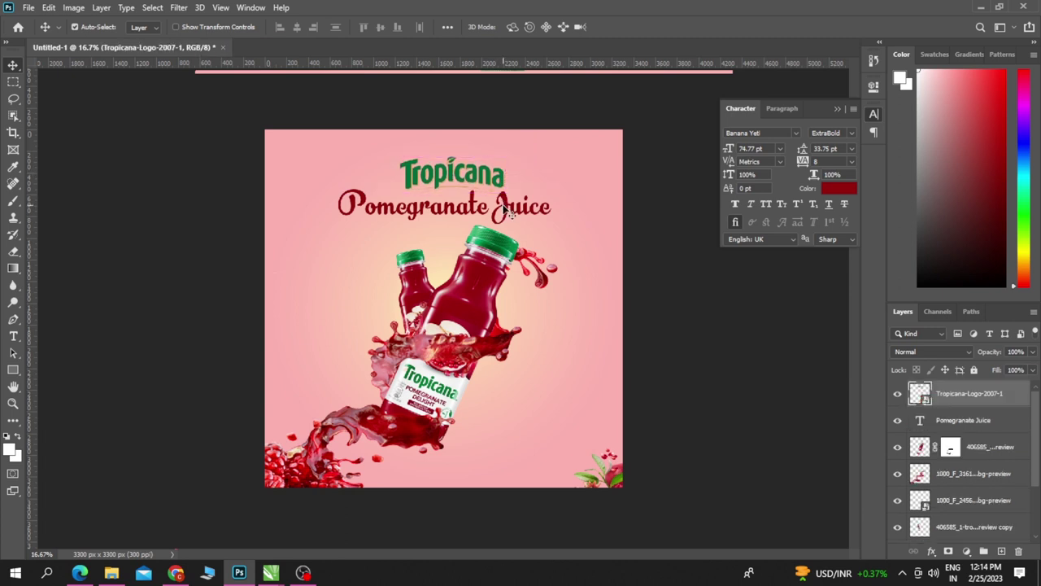
pyautogui.moveTo(510, 210); pyautogui.dragTo(512, 211)
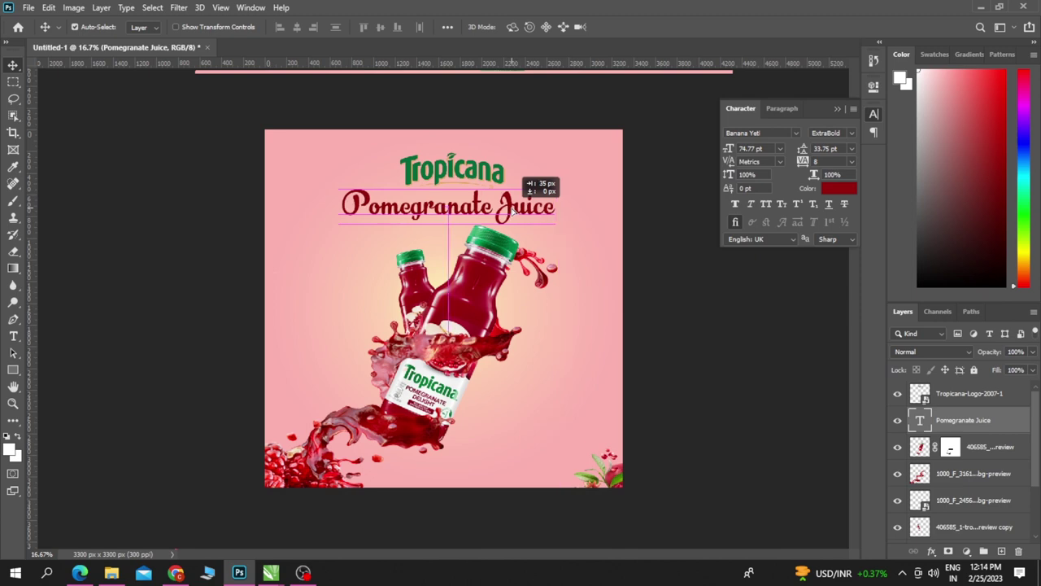
pyautogui.click(692, 328)
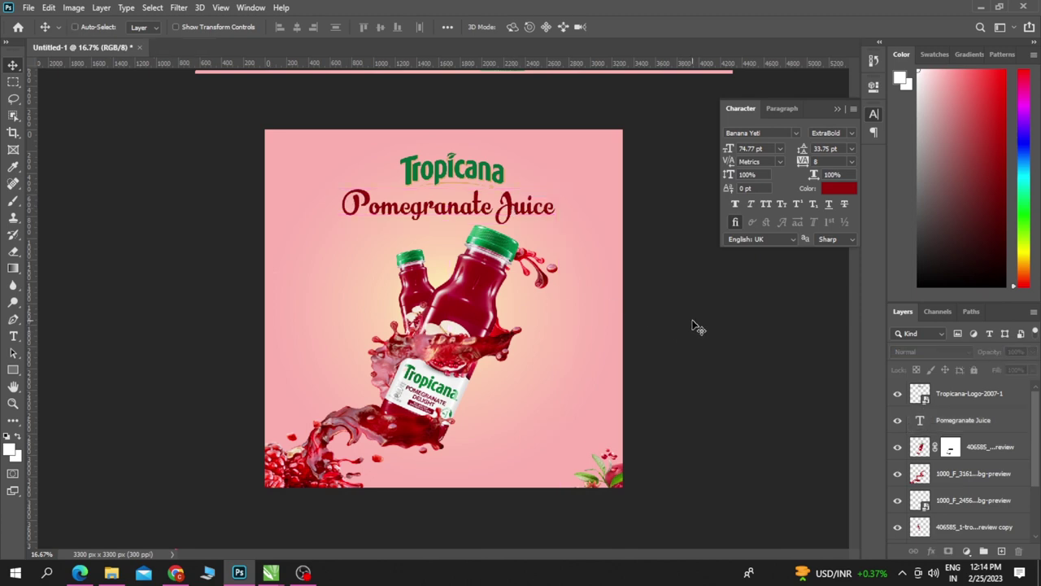
# Save the design as Untitled-1.psd, then duplicate the pomegranate beside the bottle label.
pyautogui.hotkey('ctrl', 's')
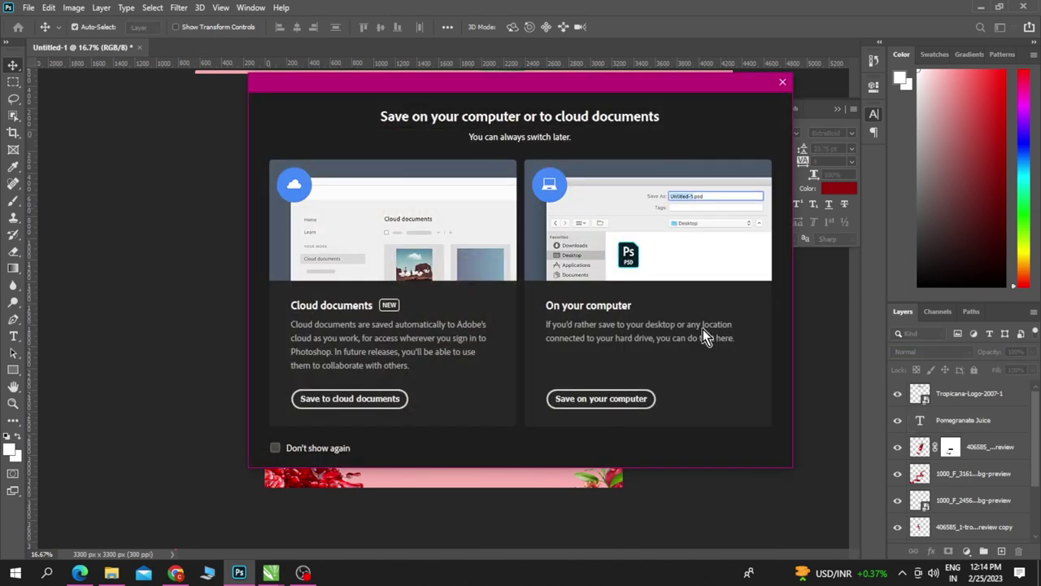
pyautogui.click(604, 402)
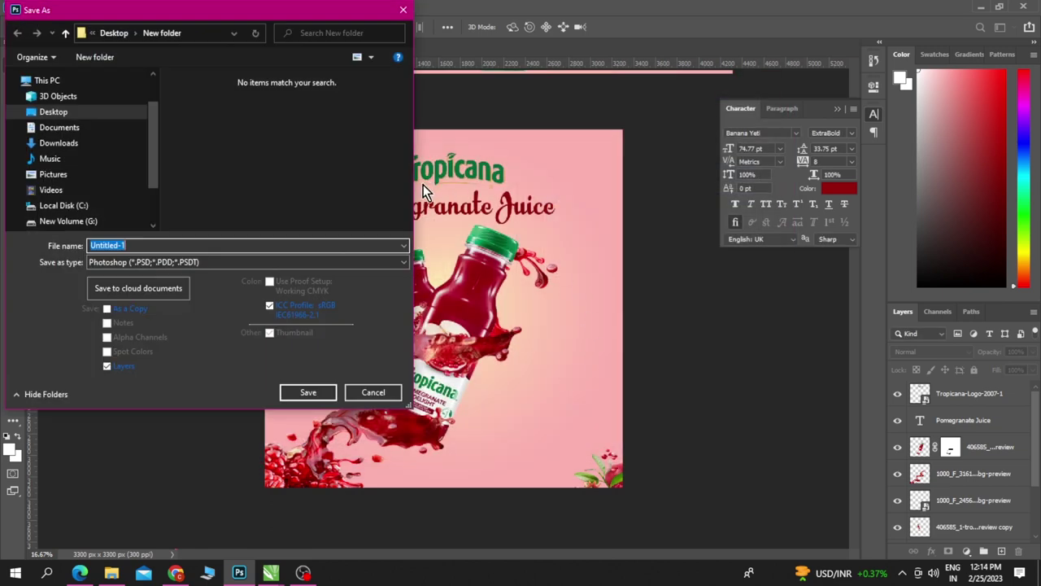
pyautogui.click(308, 393)
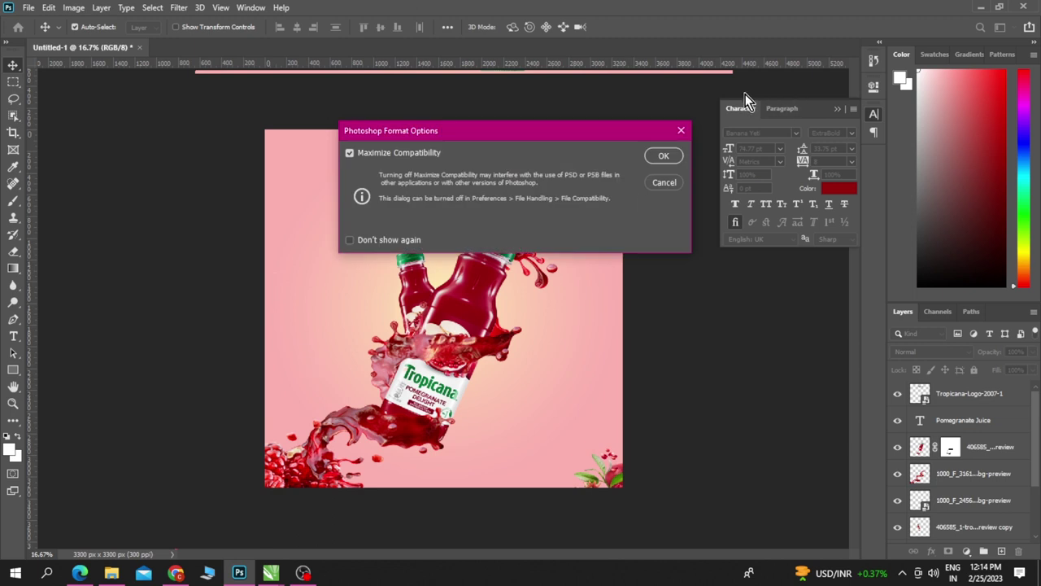
pyautogui.click(664, 157)
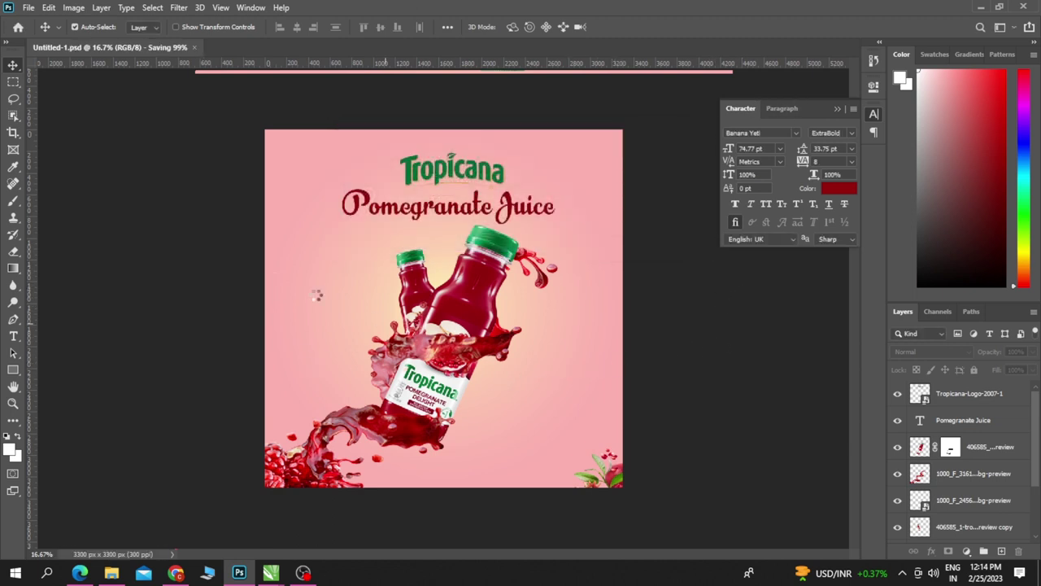
pyautogui.moveTo(621, 478)
pyautogui.mouseDown()
pyautogui.moveTo(514, 379)
pyautogui.moveTo(307, 351)
pyautogui.moveTo(479, 379)
pyautogui.mouseUp()
# Move the logo and title slightly higher, then nudge the title down.
pyautogui.click(727, 391)
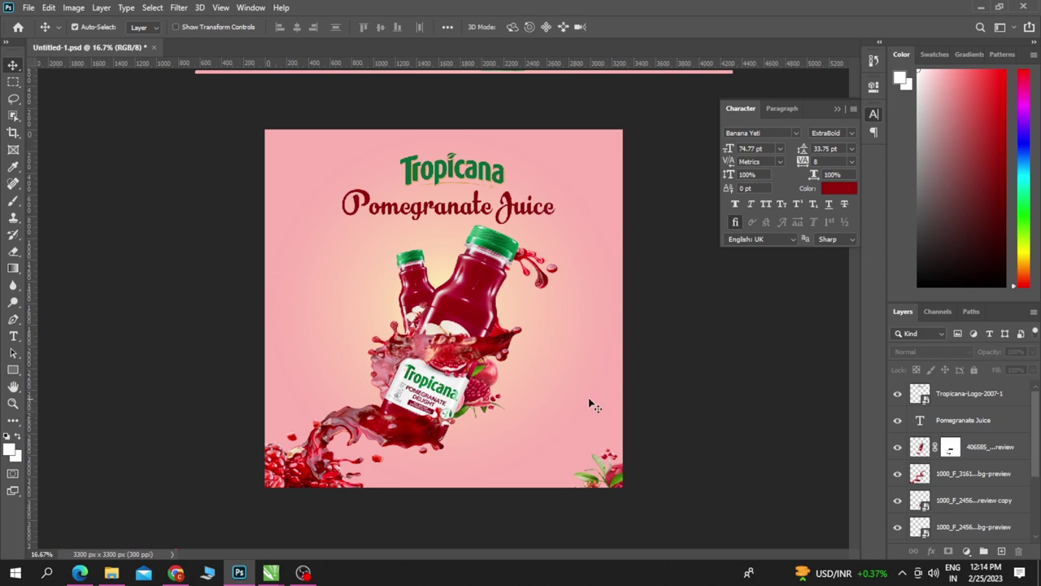
pyautogui.click(492, 394)
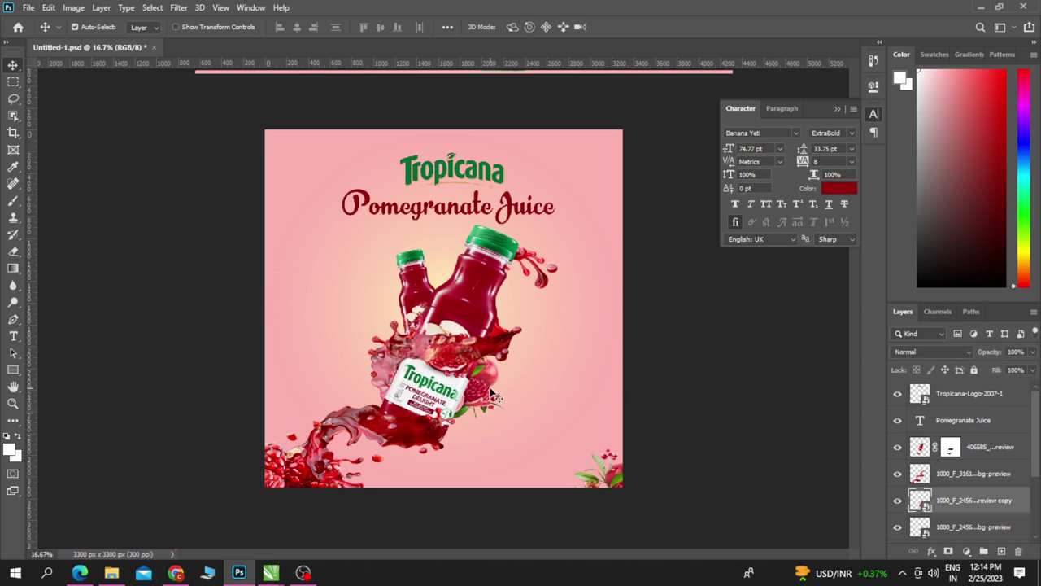
pyautogui.click(713, 396)
pyautogui.click(478, 173)
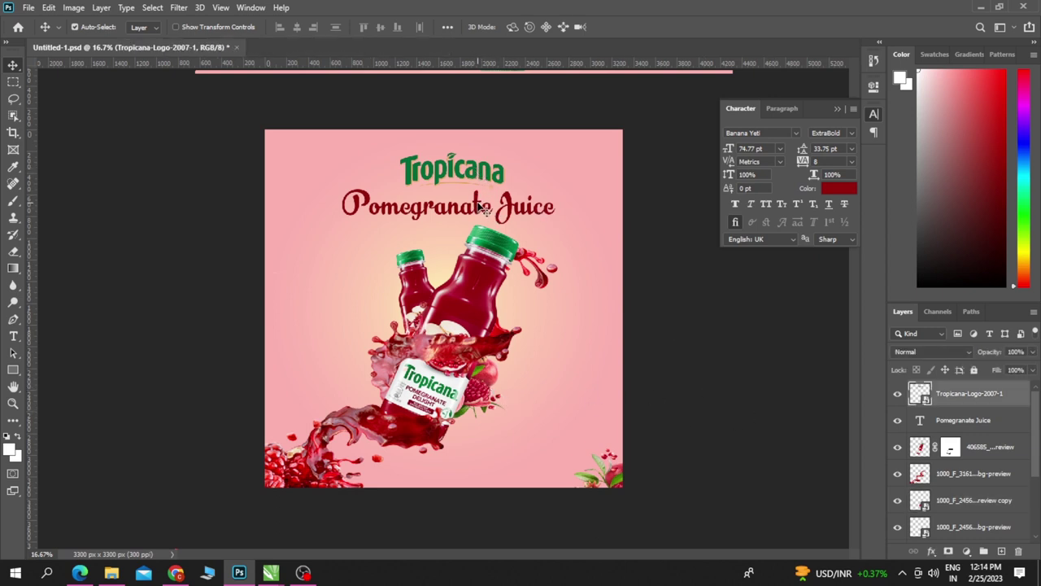
pyautogui.click(478, 197)
pyautogui.moveTo(480, 208); pyautogui.dragTo(475, 196)
pyautogui.click(513, 206)
pyautogui.hotkey('shift', 'Down')
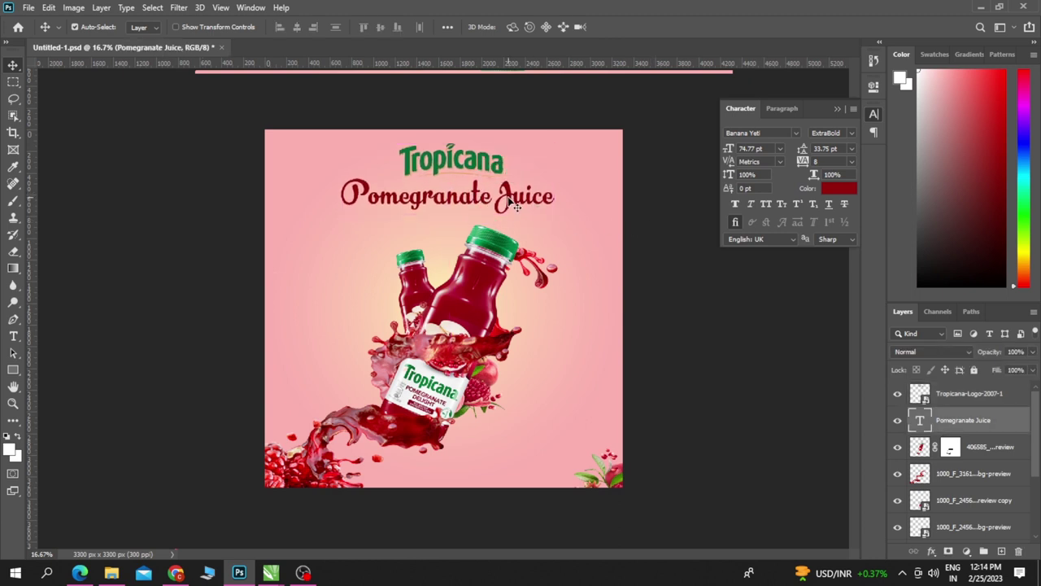
pyautogui.hotkey('shift', 'Down')
pyautogui.hotkey('shift', 'Down')
pyautogui.hotkey('shift', 'Down')
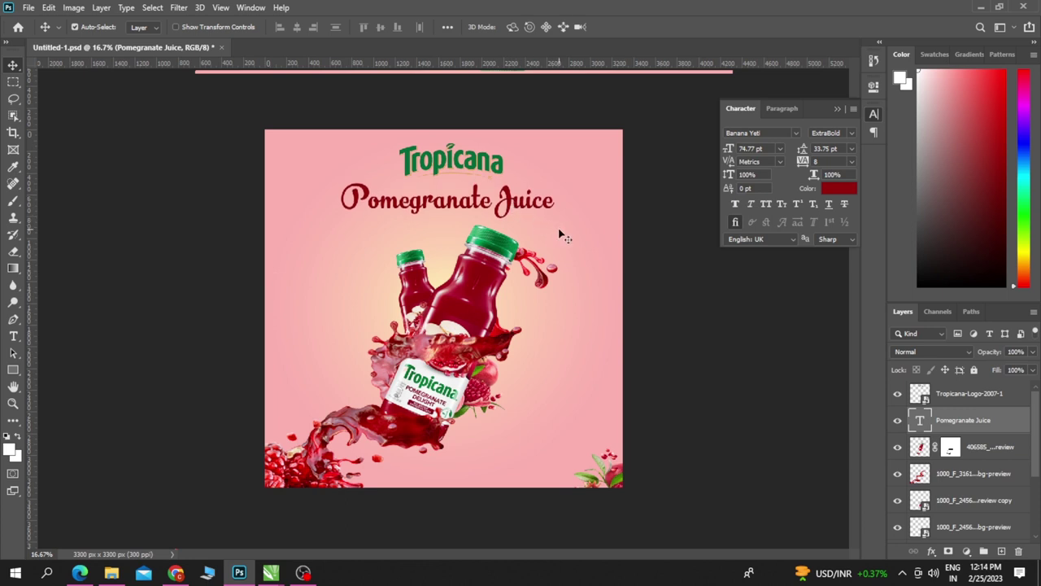
# Shrink the title to about 77%, lower the logo ~10 px, raise the title slightly.
pyautogui.hotkey('ctrl', 't')
pyautogui.moveTo(553, 231)
pyautogui.mouseDown()
pyautogui.moveTo(514, 200)
pyautogui.moveTo(495, 206)
pyautogui.mouseUp()
pyautogui.press('Return')
pyautogui.click(494, 200)
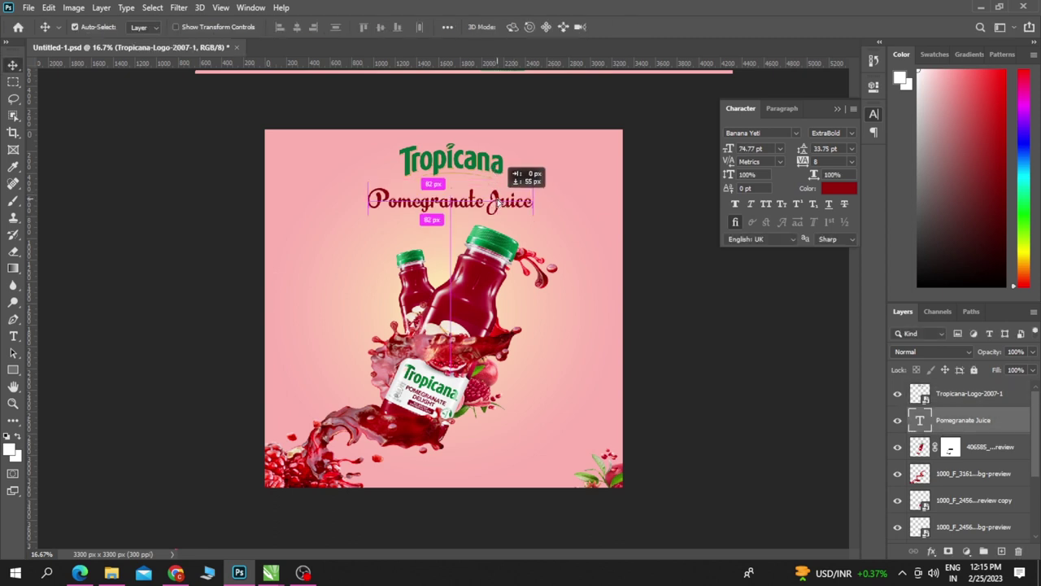
pyautogui.click(478, 160)
pyautogui.moveTo(478, 160)
pyautogui.mouseDown()
pyautogui.moveTo(491, 201)
pyautogui.moveTo(503, 176)
pyautogui.mouseUp()
pyautogui.click(502, 179)
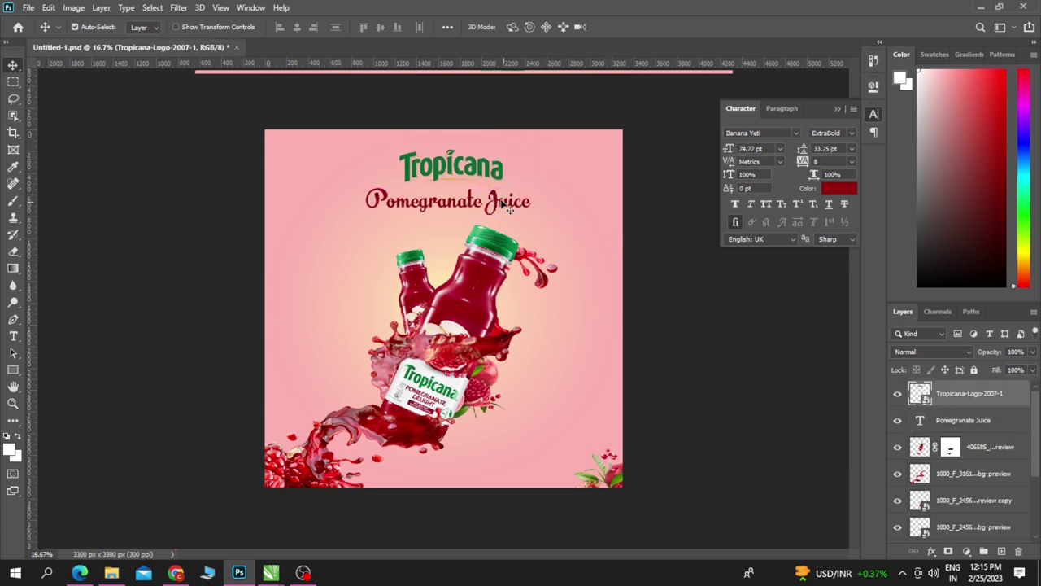
pyautogui.moveTo(508, 209); pyautogui.dragTo(508, 206)
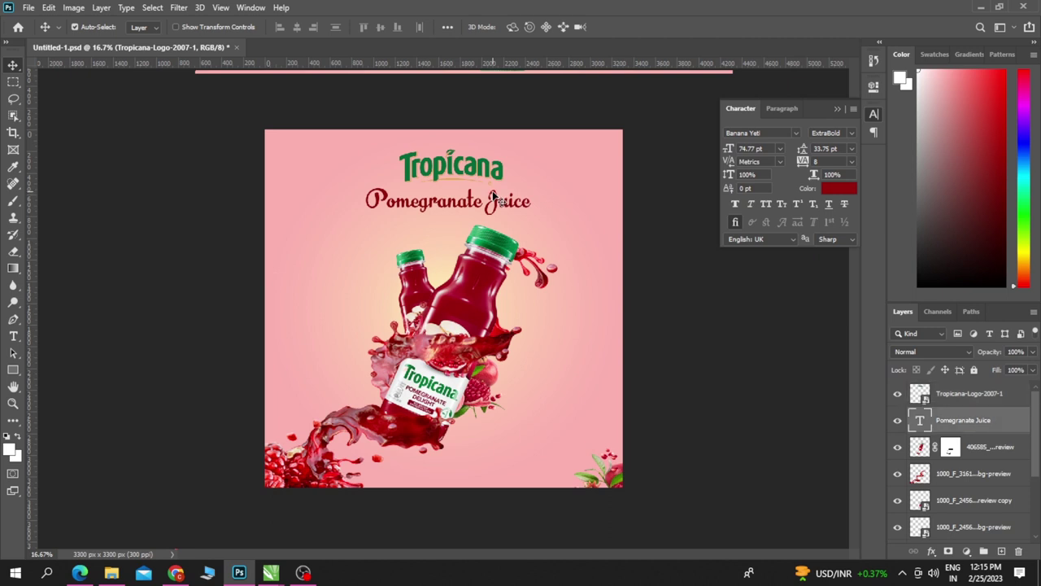
pyautogui.click(698, 259)
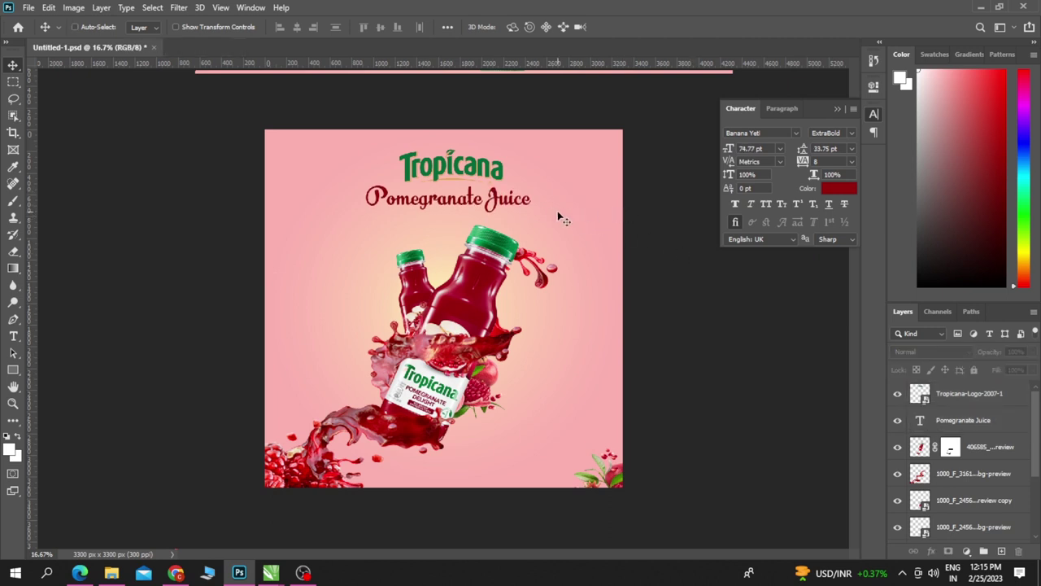
# Enlarge the Pomegranate Juice title to about 109%, then about 106% around its centre.
pyautogui.click(529, 208)
pyautogui.hotkey('ctrl', 't')
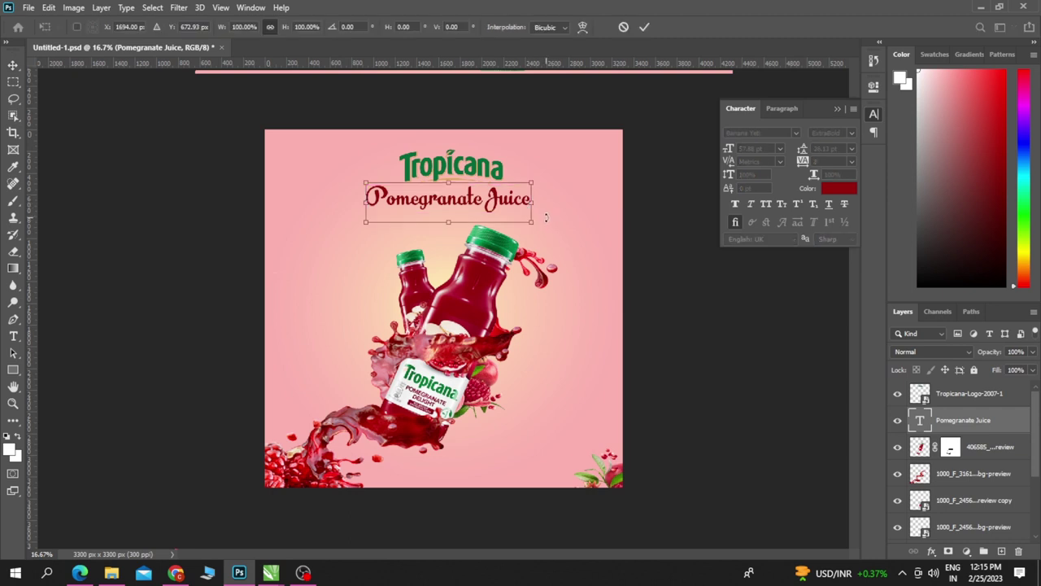
pyautogui.moveTo(534, 219)
pyautogui.mouseDown()
pyautogui.moveTo(547, 226)
pyautogui.moveTo(502, 207)
pyautogui.mouseUp()
pyautogui.press('Return')
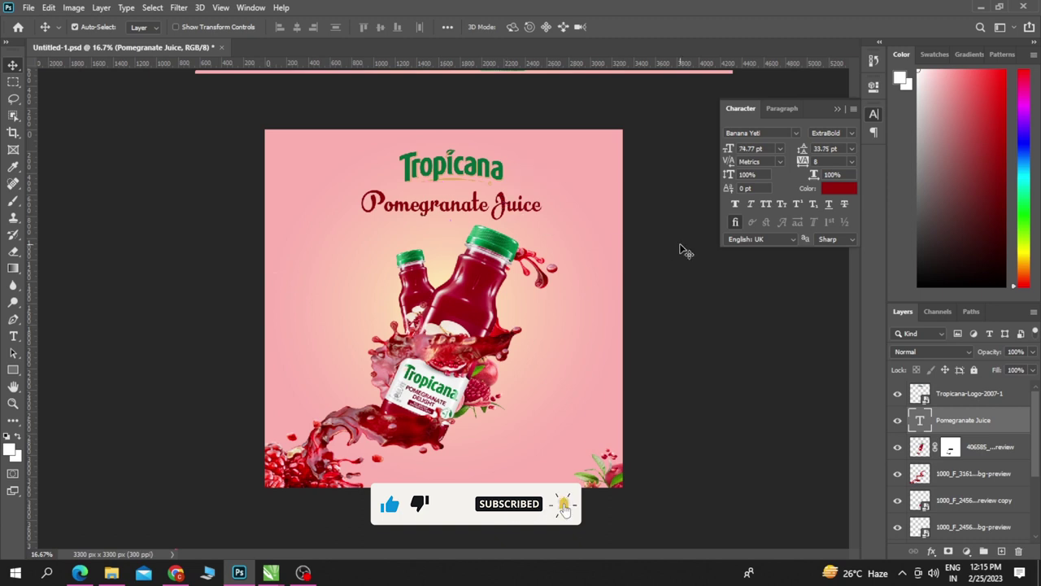
pyautogui.click(686, 251)
pyautogui.click(488, 178)
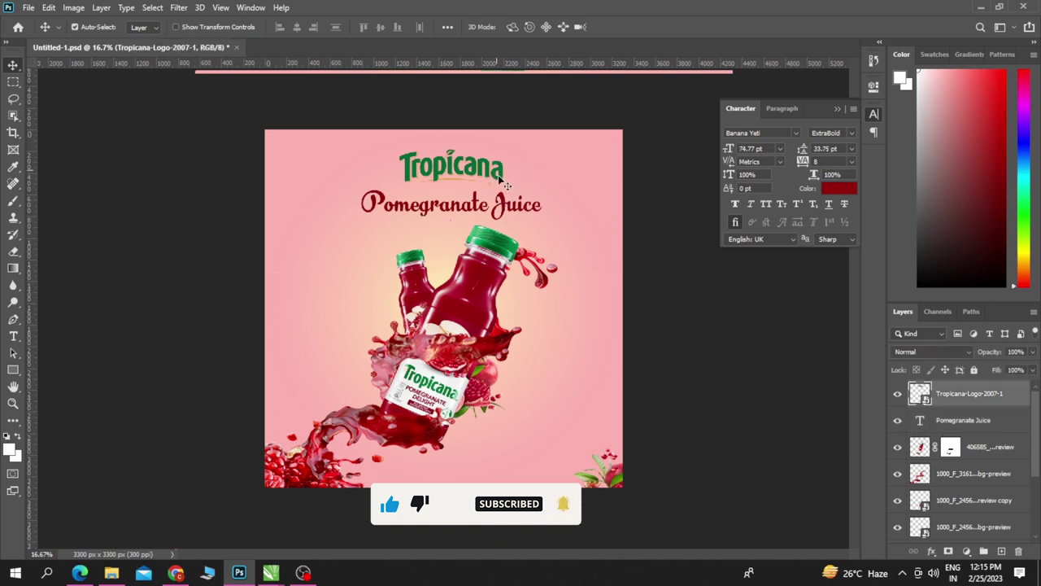
pyautogui.click(510, 213)
pyautogui.hotkey('ctrl', 't')
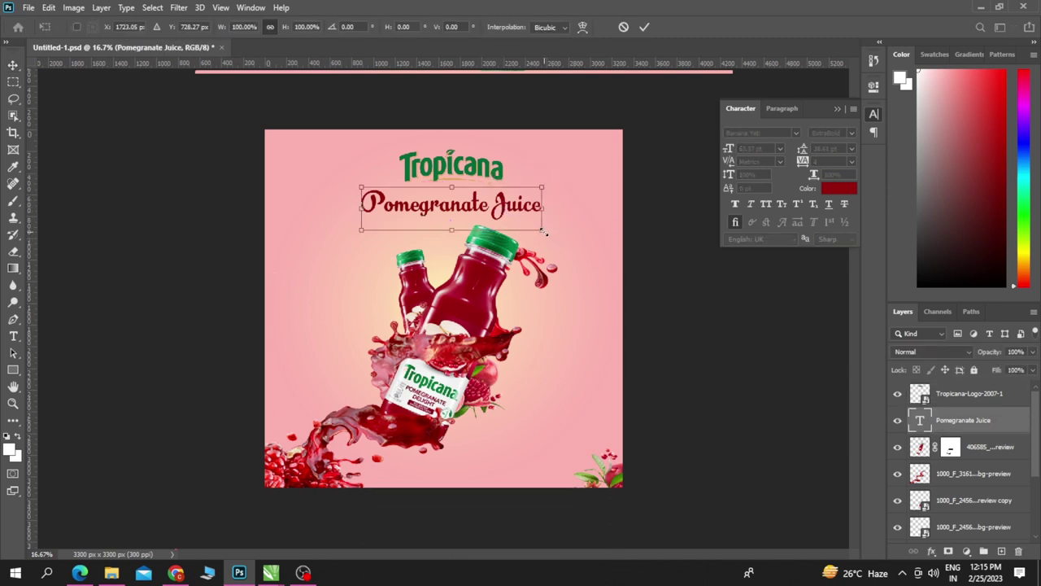
pyautogui.moveTo(544, 233); pyautogui.dragTo(548, 231)
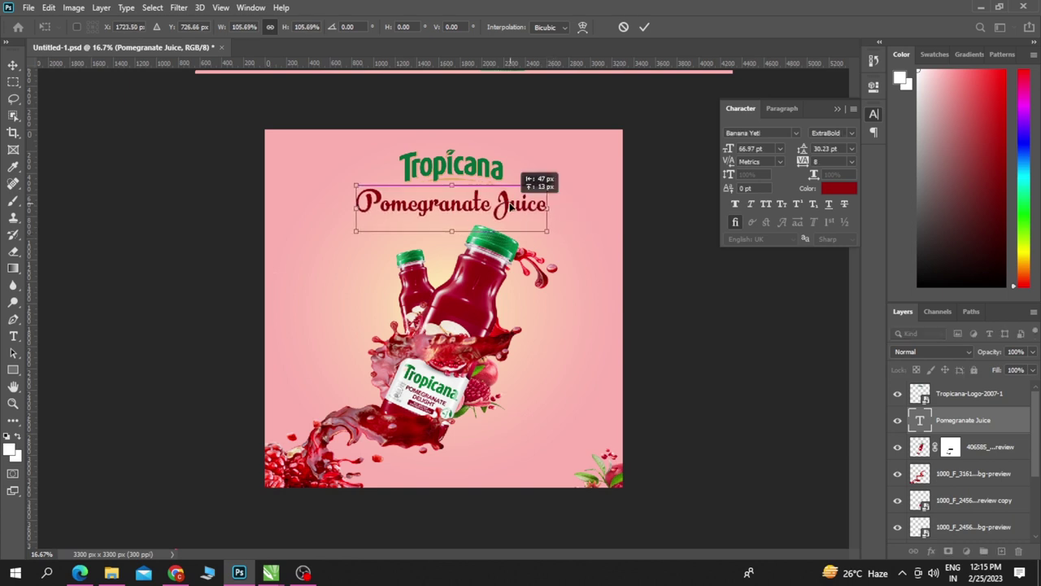
pyautogui.press('Return')
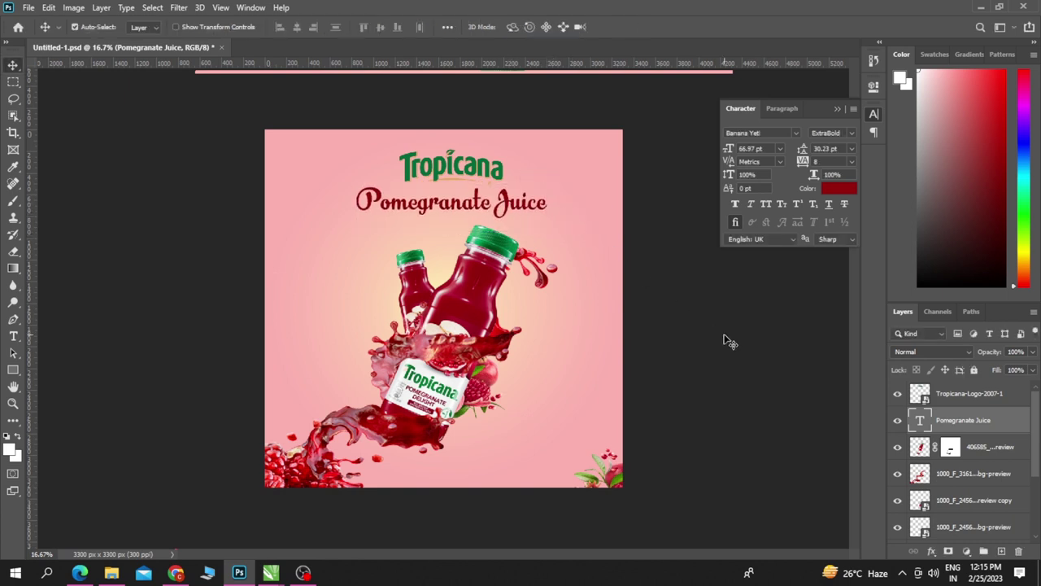
pyautogui.click(725, 341)
# Save the ad as juice.psd in the Desktop's New folder.
pyautogui.click(702, 350)
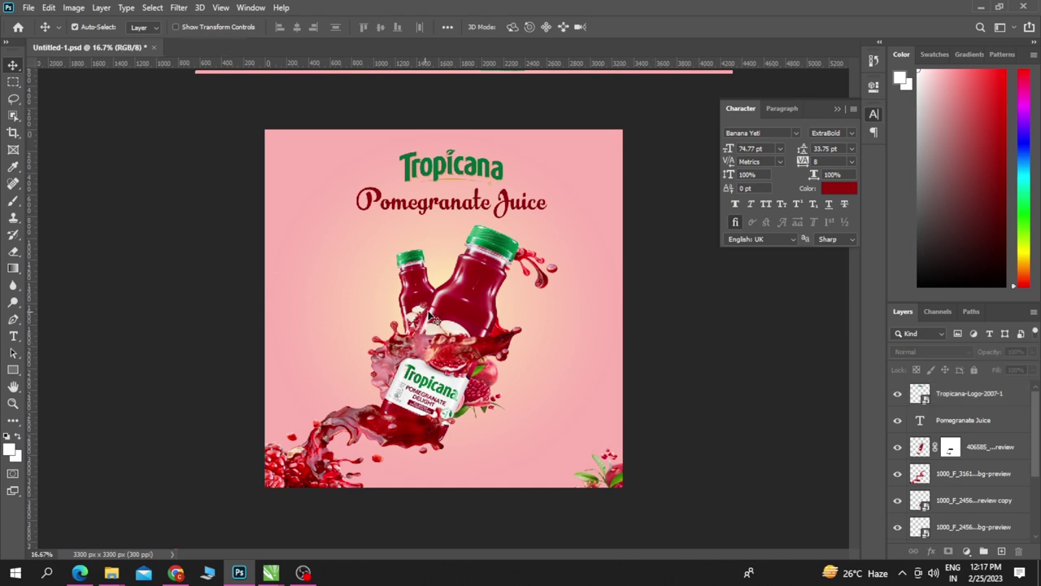
pyautogui.click(28, 7)
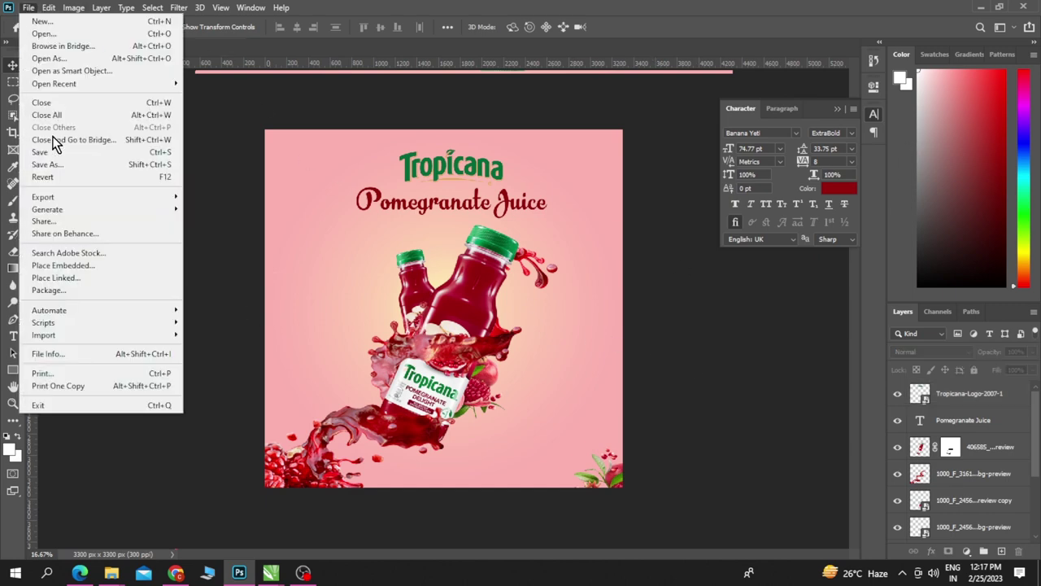
pyautogui.click(57, 165)
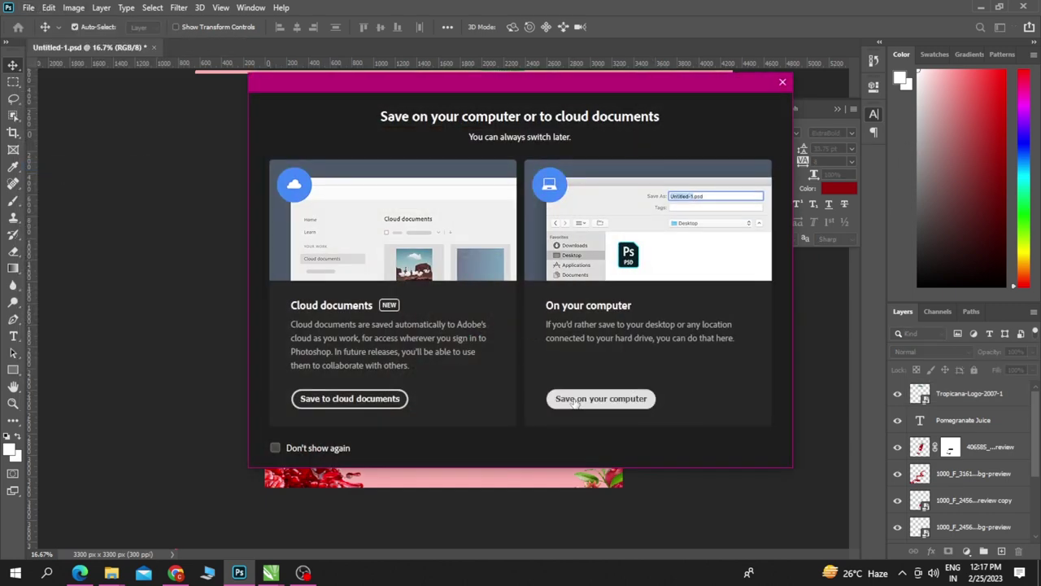
pyautogui.click(600, 398)
pyautogui.click(163, 246)
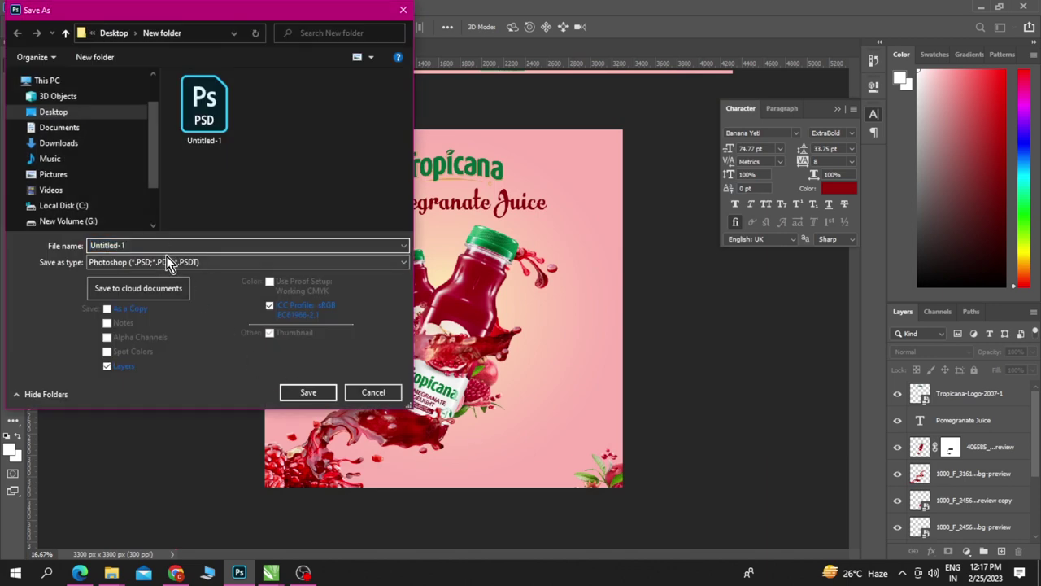
pyautogui.doubleClick(163, 246)
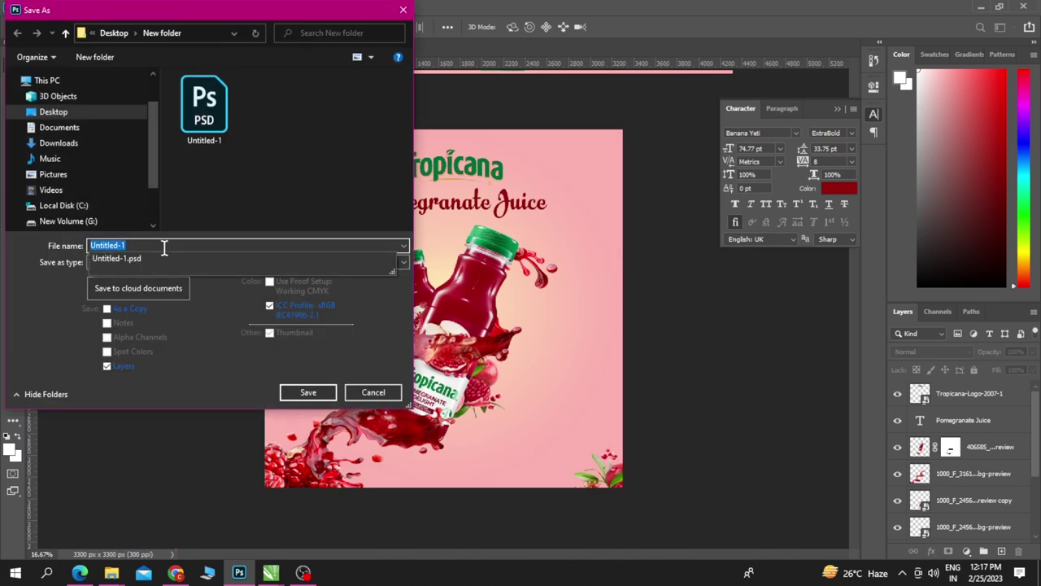
pyautogui.write('j')
pyautogui.write('ce')
pyautogui.press('Return')
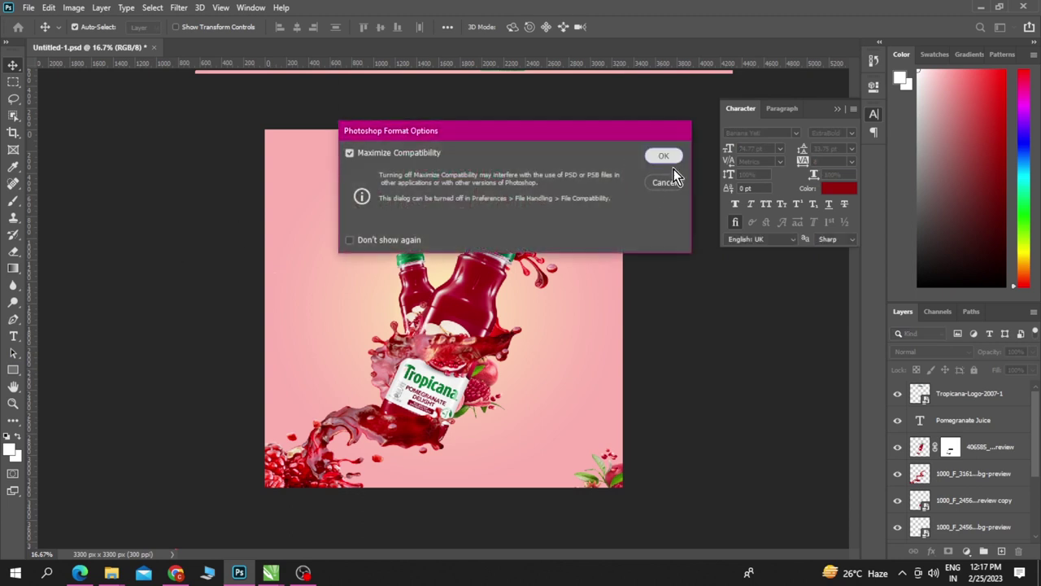
pyautogui.click(663, 156)
# Save a JPEG copy of the ad named juice.
pyautogui.click(28, 7)
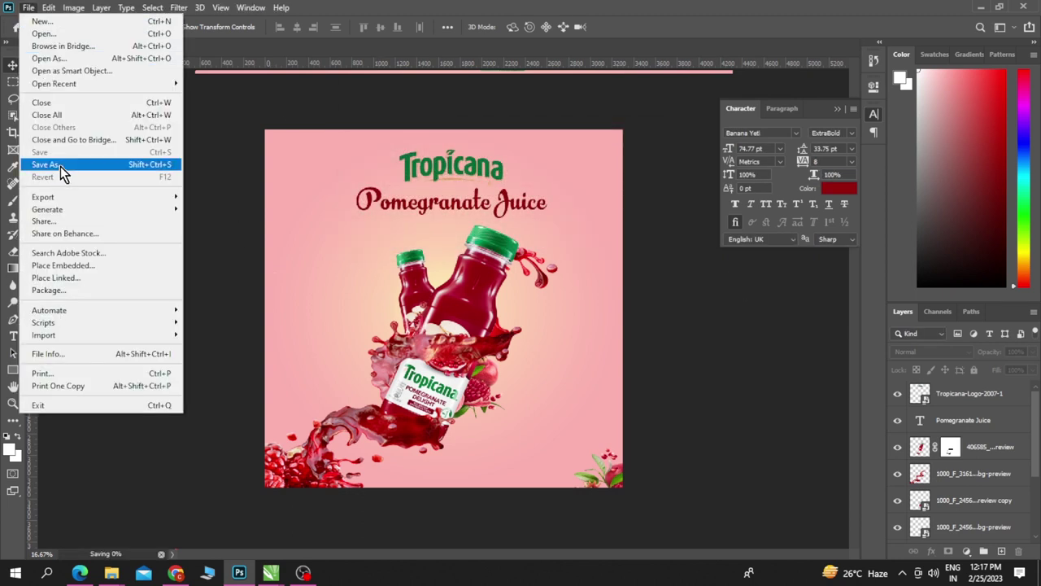
pyautogui.click(60, 165)
pyautogui.click(527, 228)
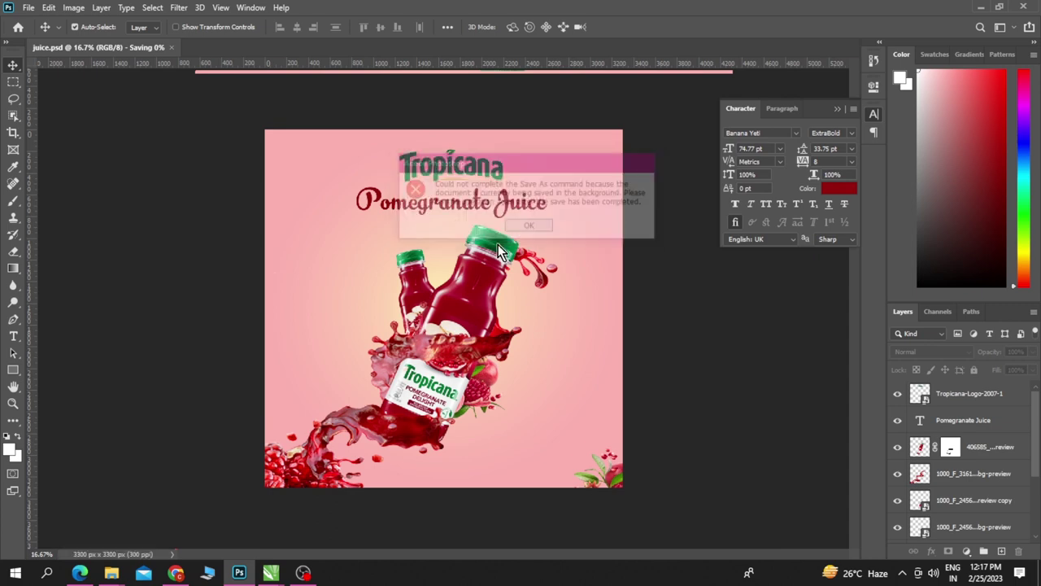
pyautogui.click(29, 7)
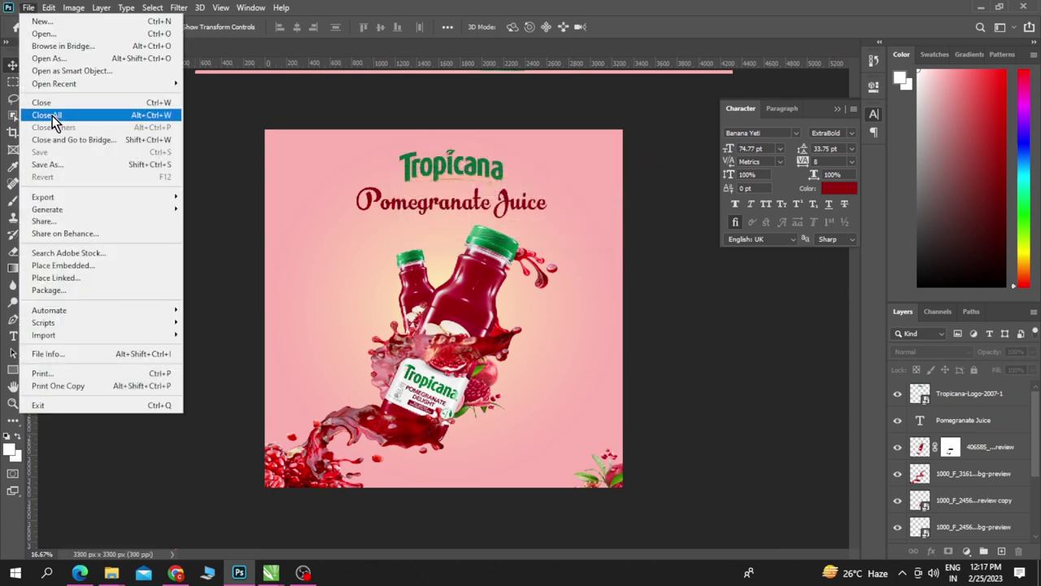
pyautogui.click(57, 164)
pyautogui.click(611, 399)
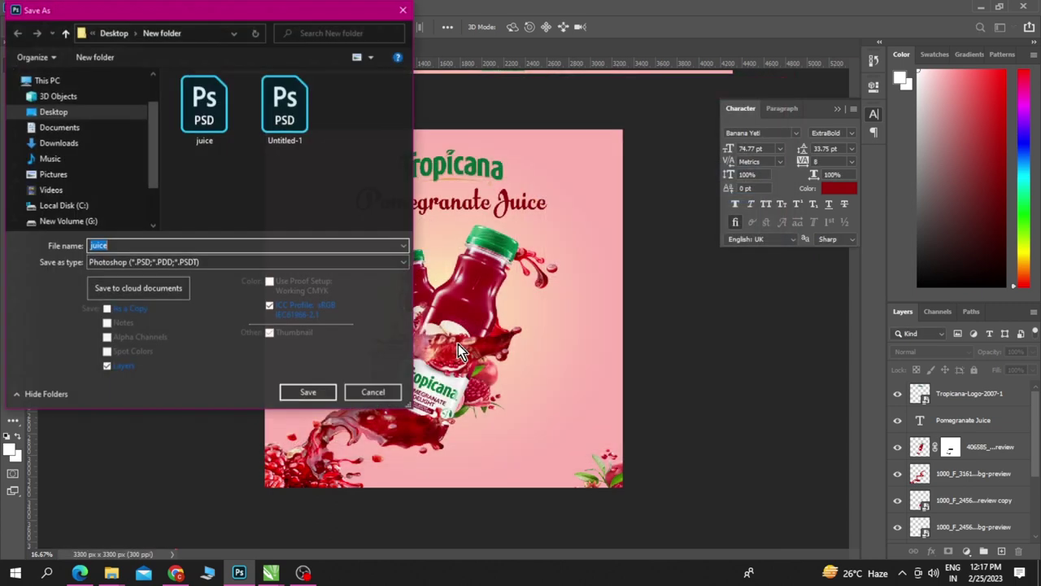
pyautogui.click(204, 265)
pyautogui.click(183, 363)
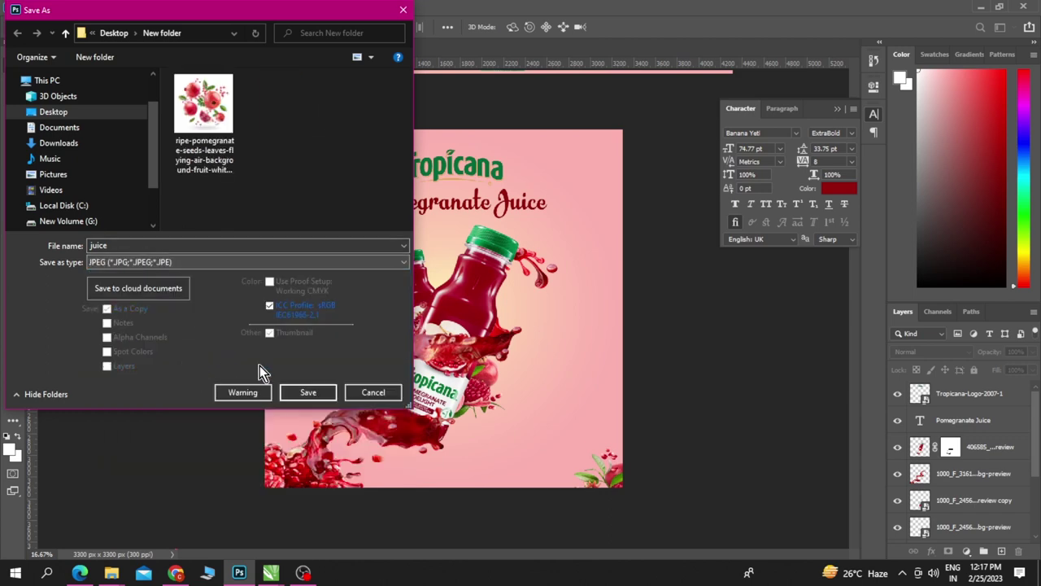
pyautogui.click(299, 392)
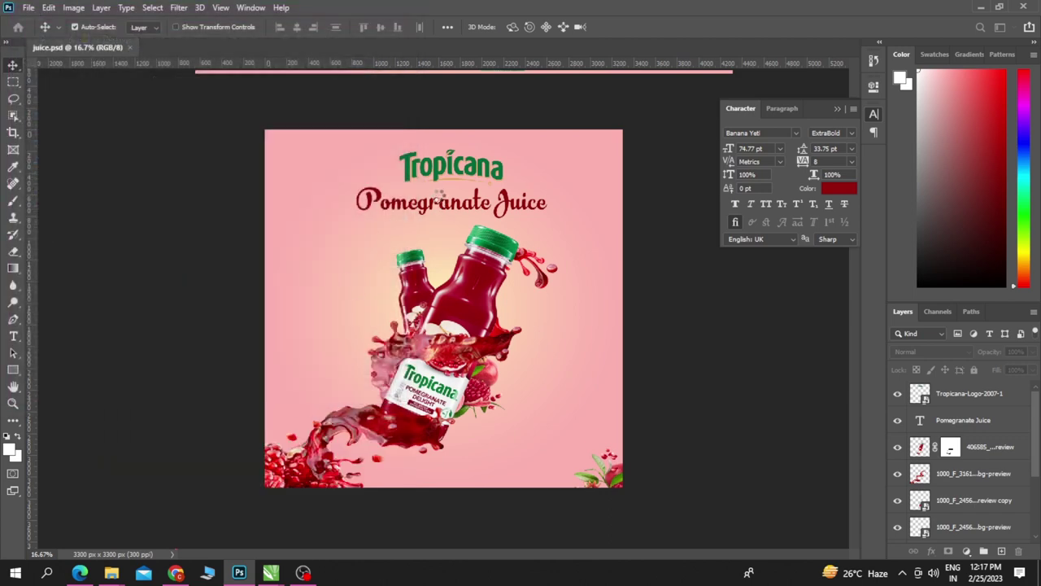
# Accept the JPEG options, then preview juice.jpg in Photos and close it.
pyautogui.click(586, 133)
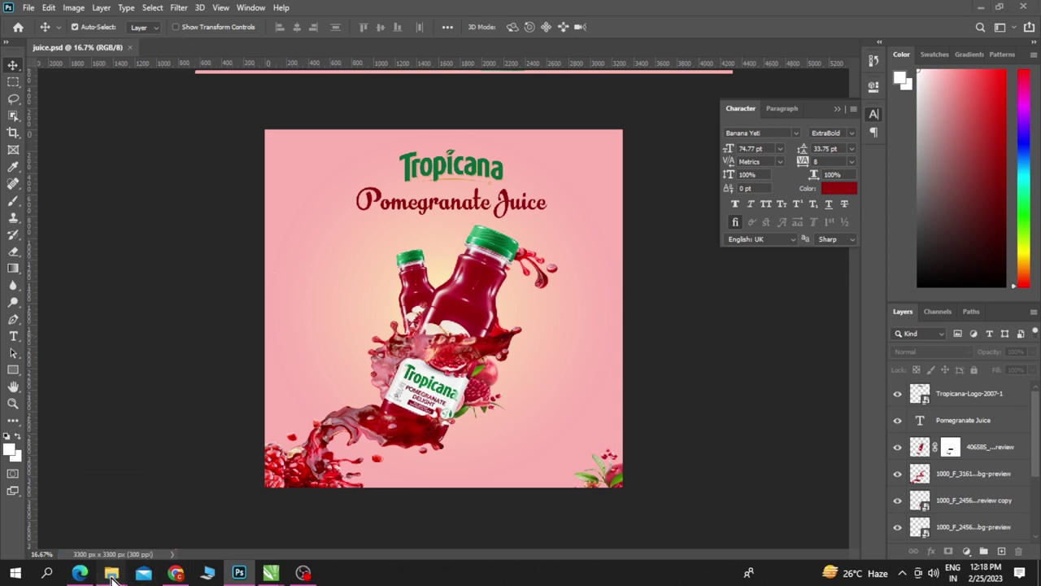
pyautogui.moveTo(112, 574)
pyautogui.click(65, 520)
pyautogui.click(398, 115)
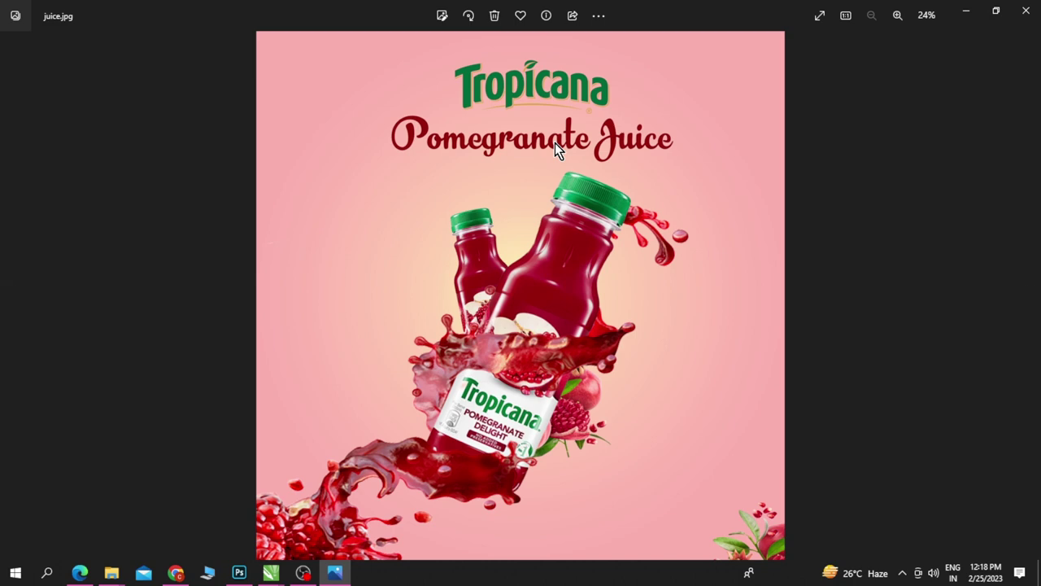
pyautogui.click(1026, 11)
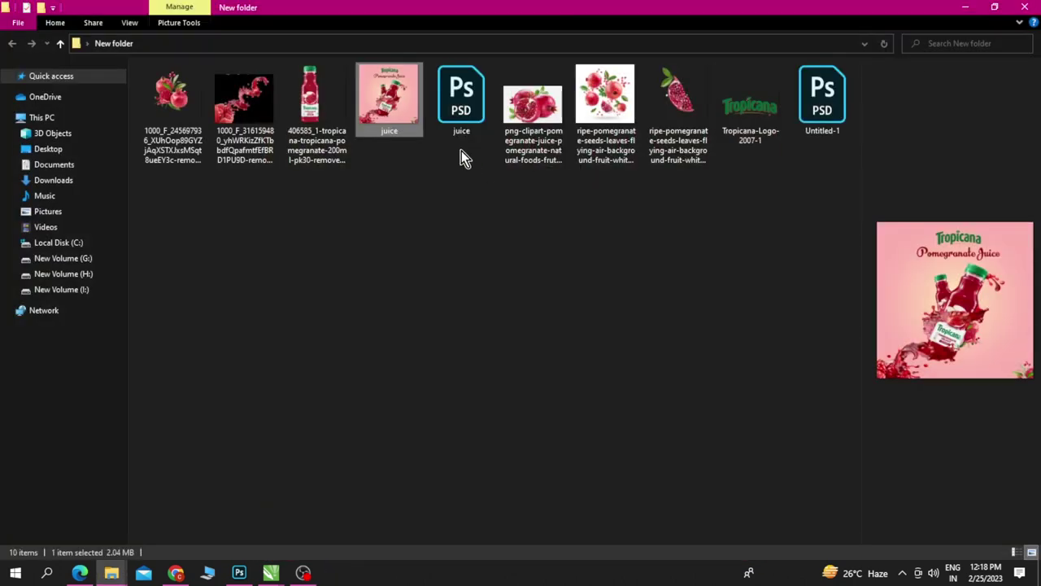
pyautogui.click(303, 573)
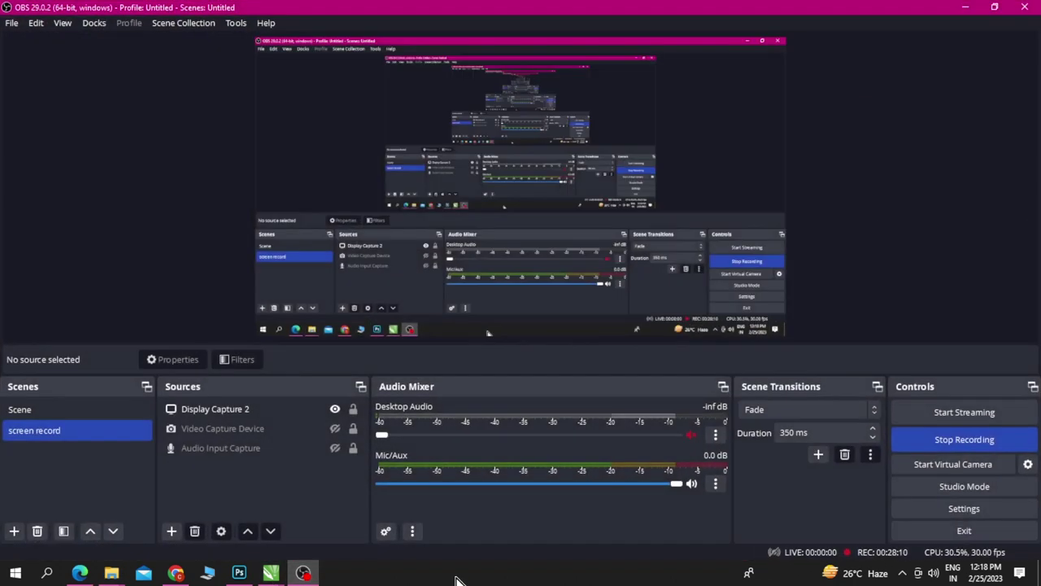